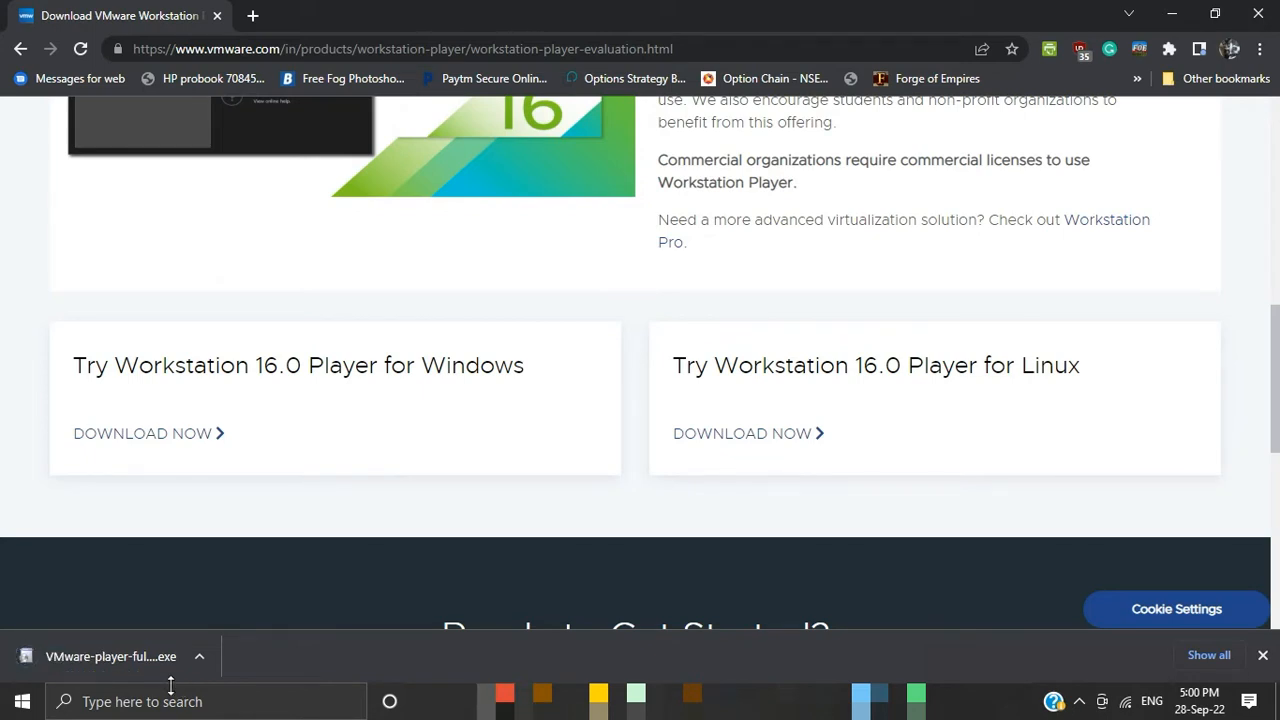
# Step: Run the downloaded VMware Workstation 16 Player installer, accepting the license agreement and the default custom setup options
pyautogui.click(135, 656)
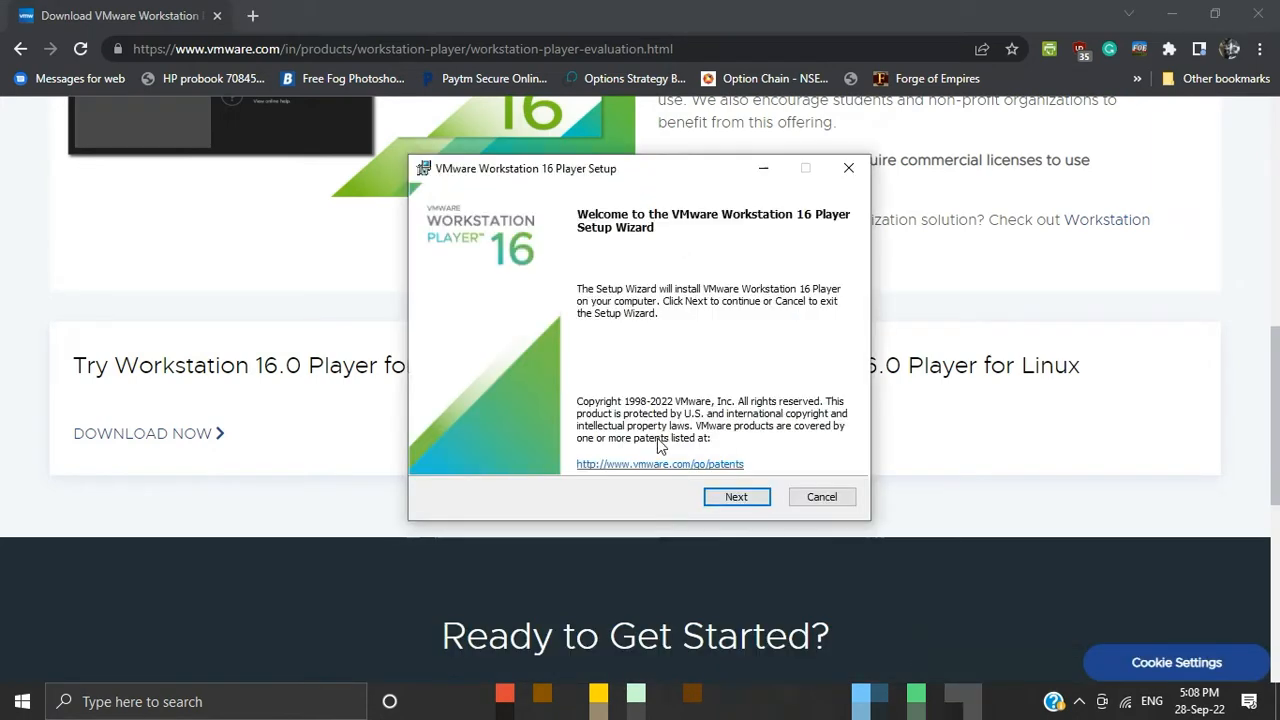
pyautogui.click(729, 497)
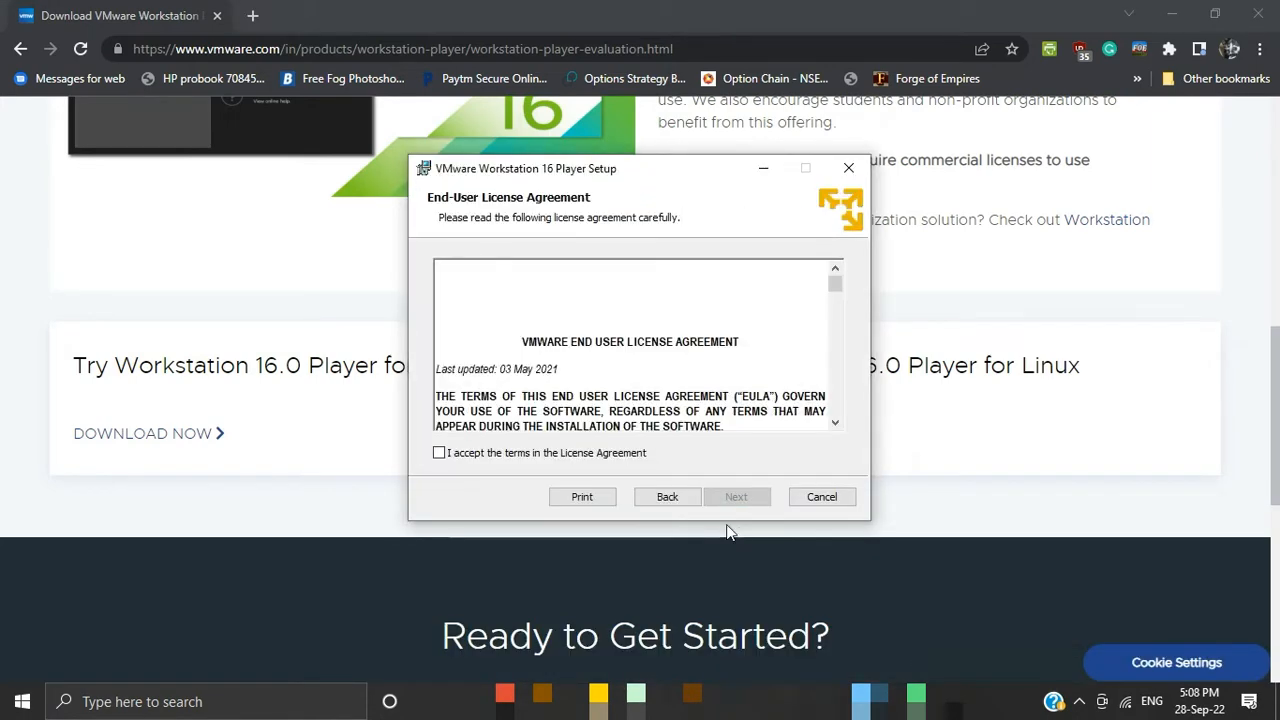
pyautogui.click(516, 455)
pyautogui.click(744, 495)
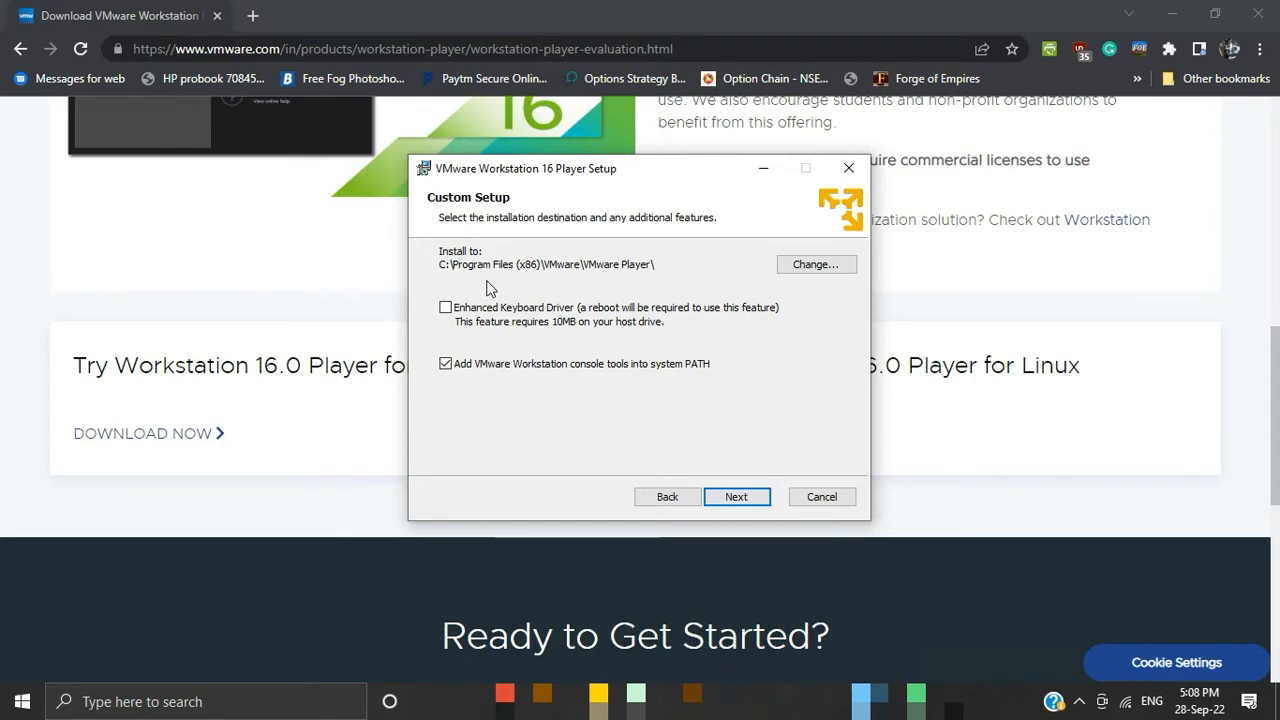
pyautogui.click(743, 505)
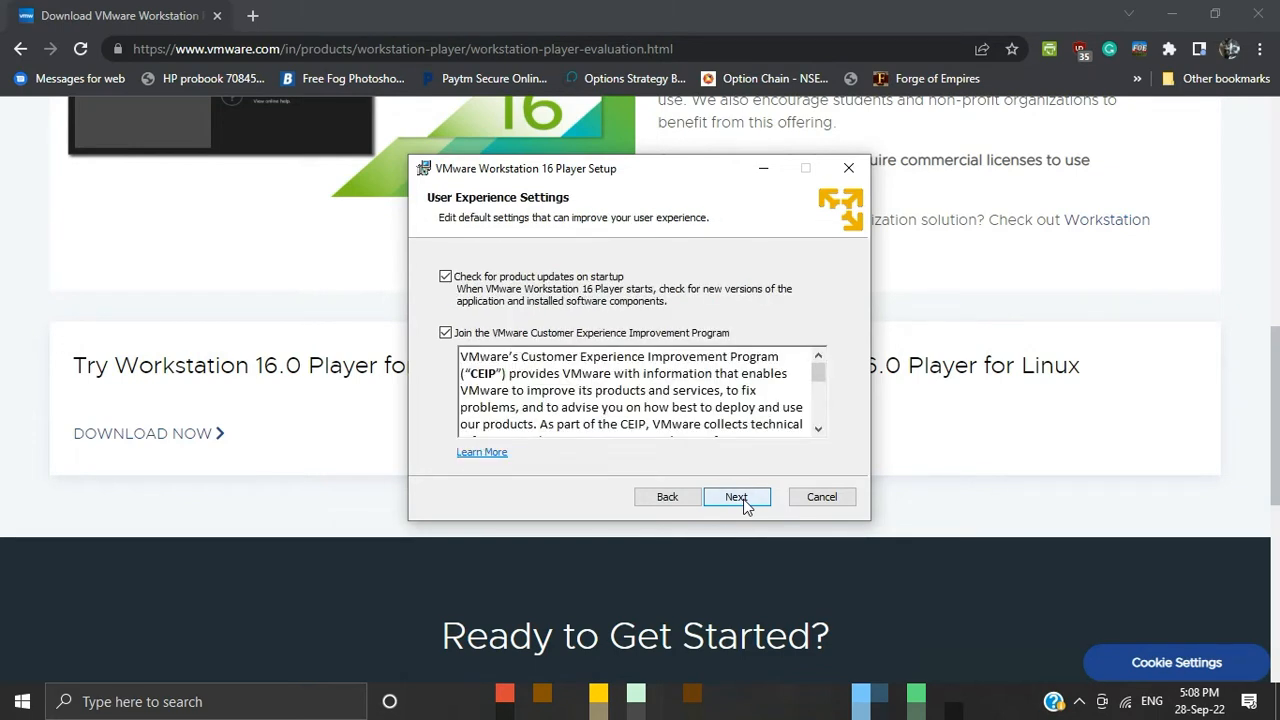
# Step: Opt out of the VMware Customer Experience Improvement Program and complete the installation with both default shortcuts
pyautogui.click(445, 333)
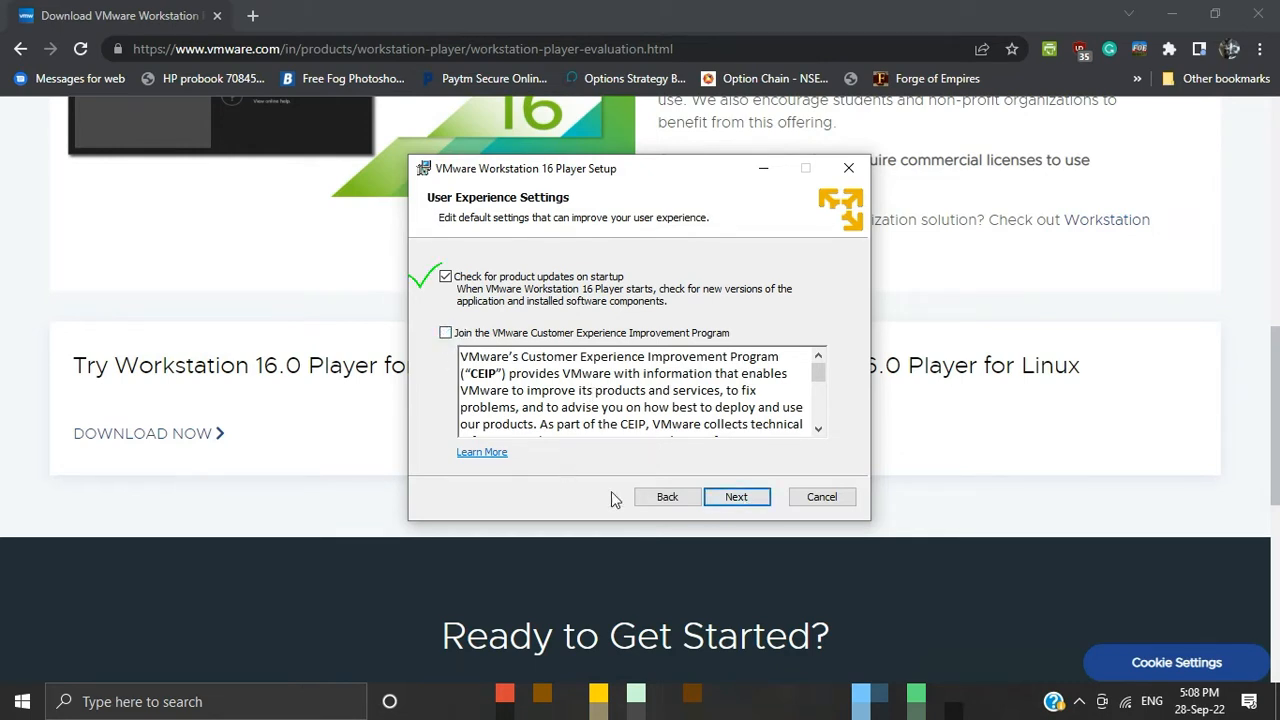
pyautogui.click(737, 500)
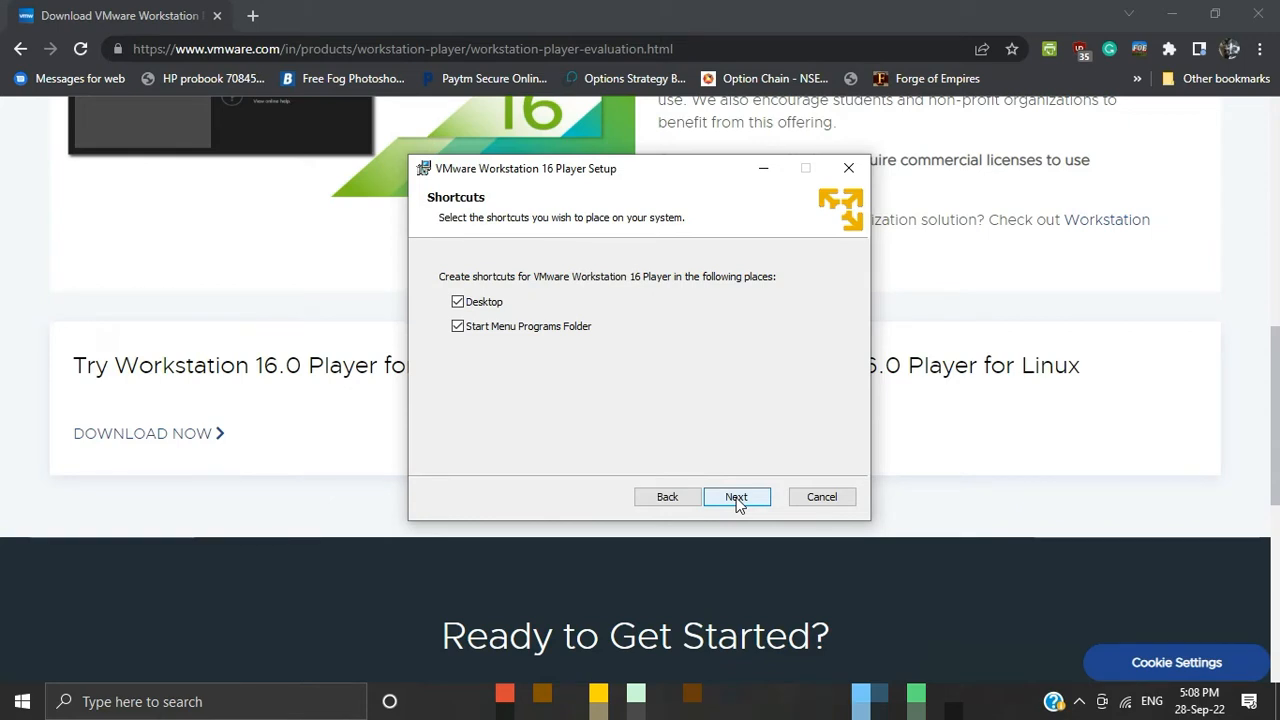
pyautogui.click(737, 500)
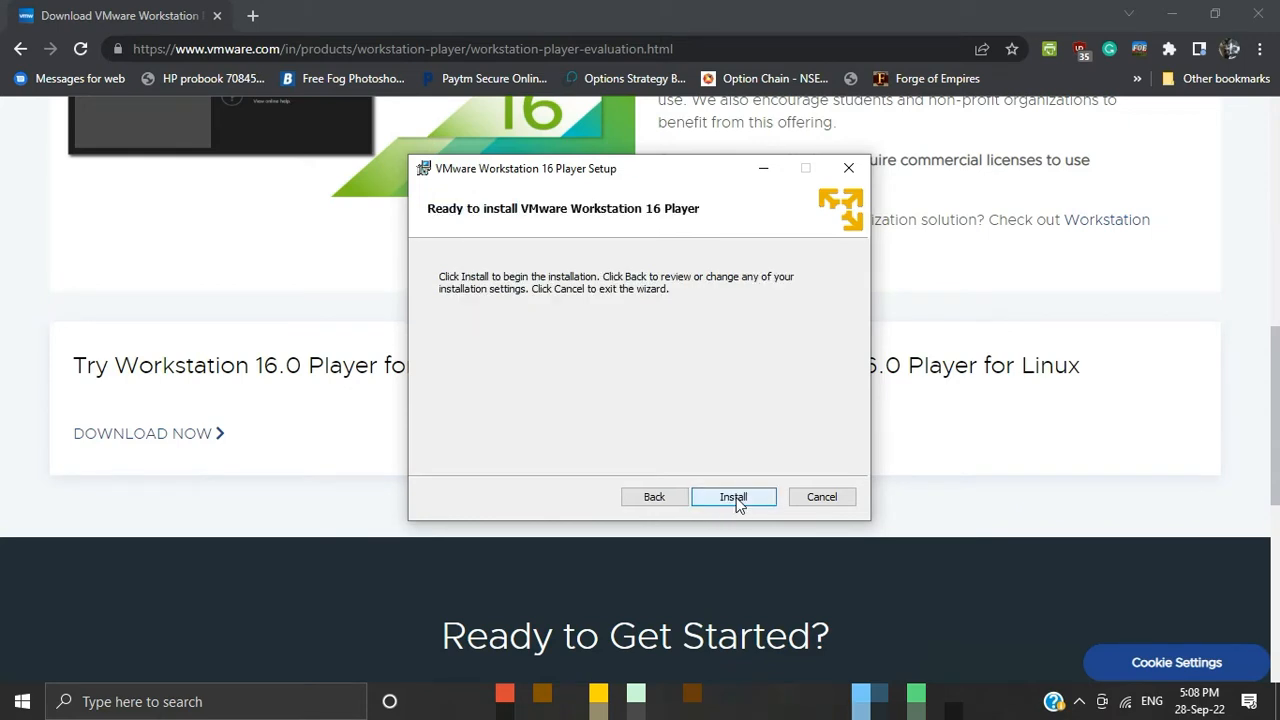
pyautogui.click(733, 497)
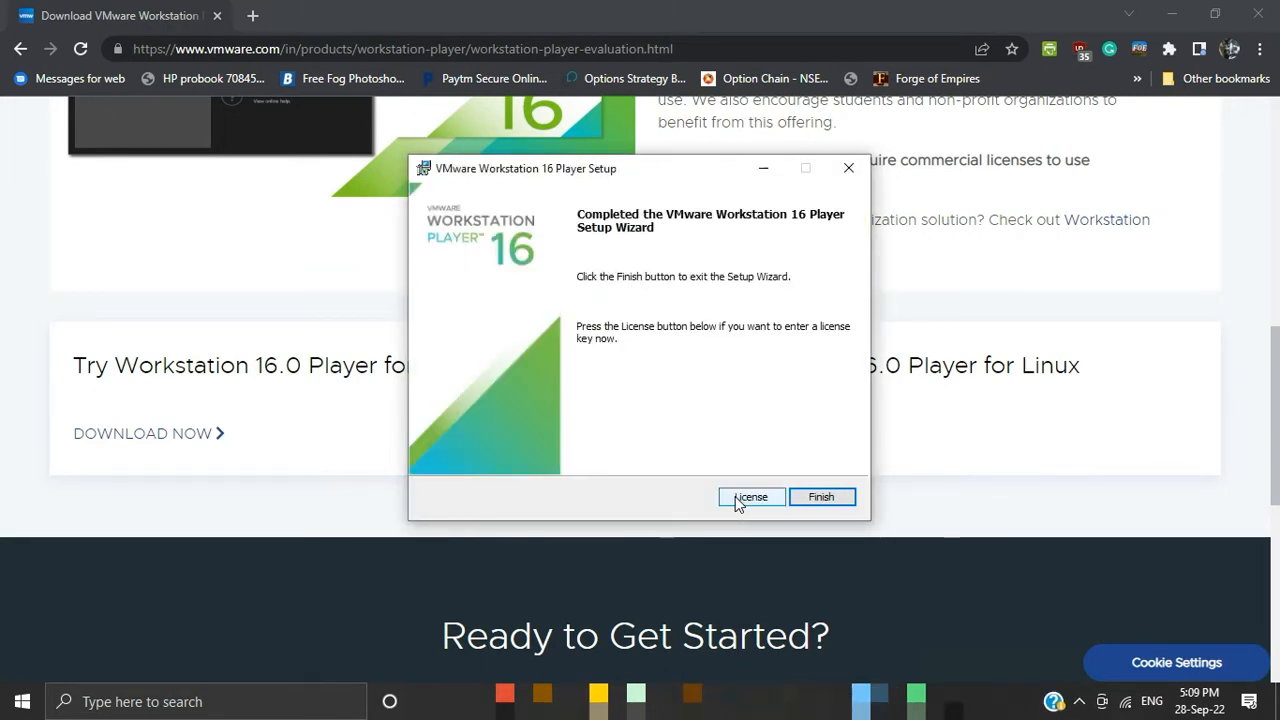
pyautogui.click(826, 499)
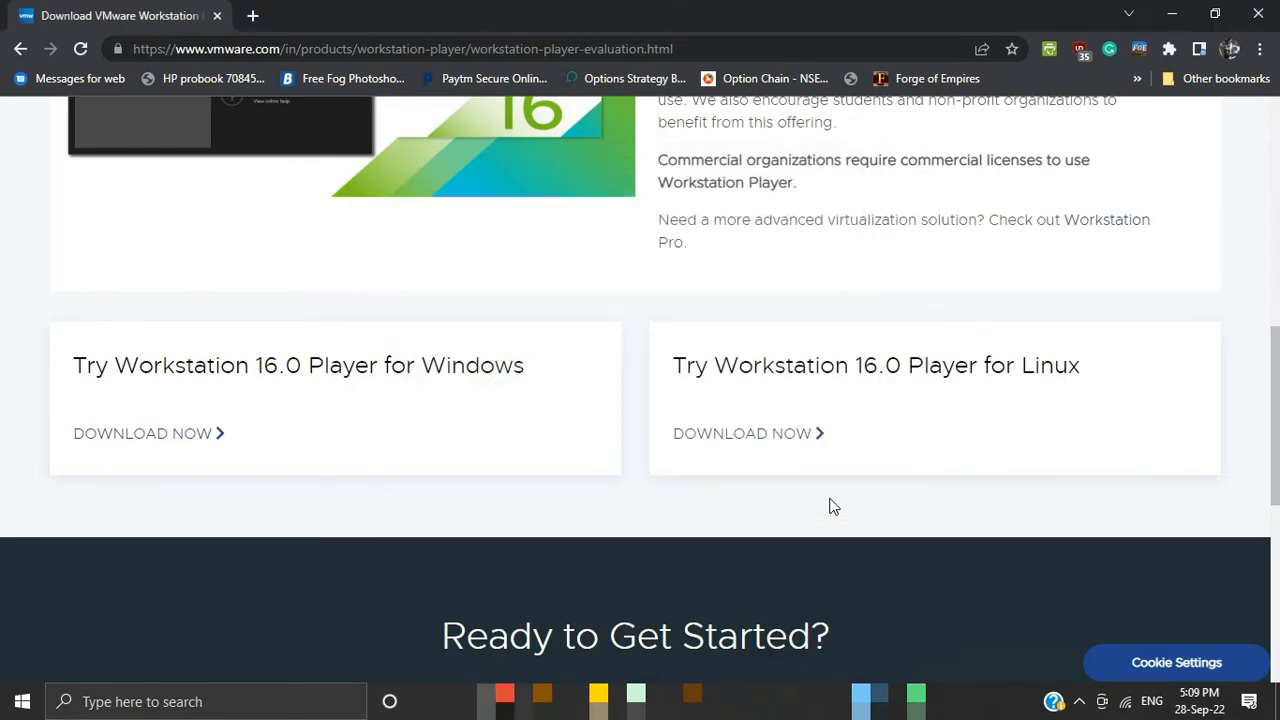
# Step: Launch VMware Workstation 16 Player for free non-commercial use and maximize its window
pyautogui.click(200, 702)
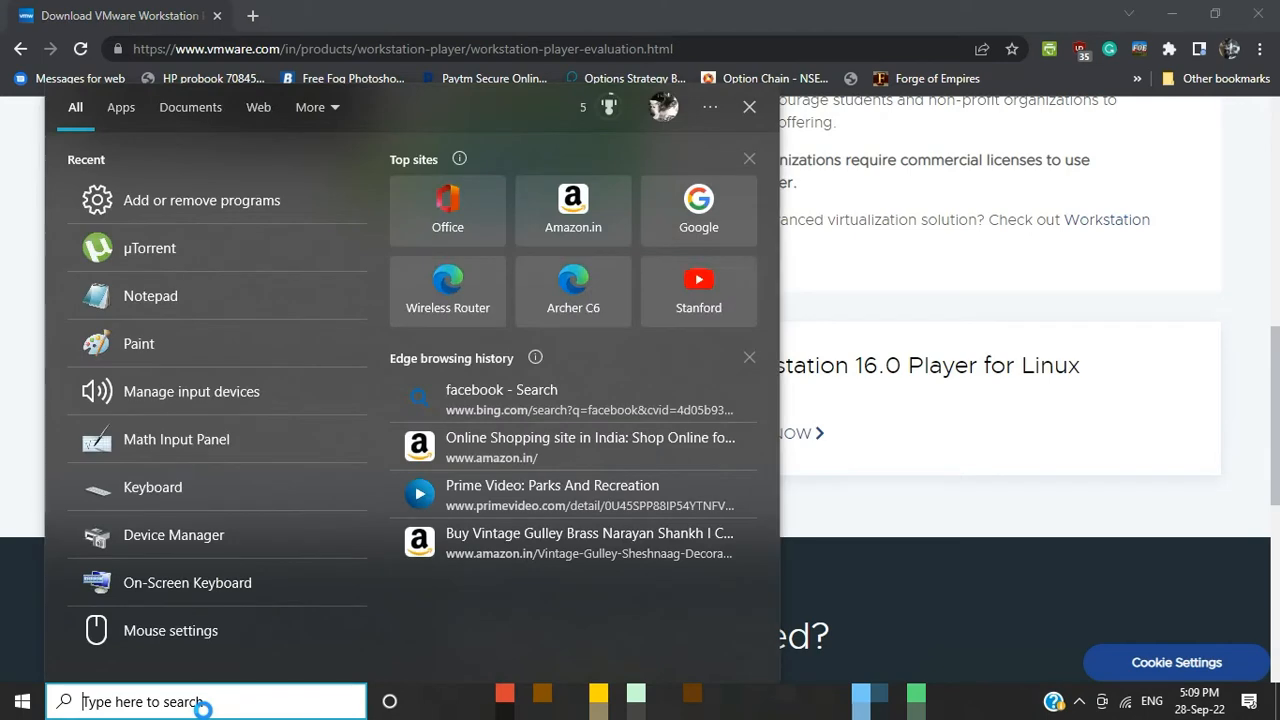
pyautogui.write('vmwa')
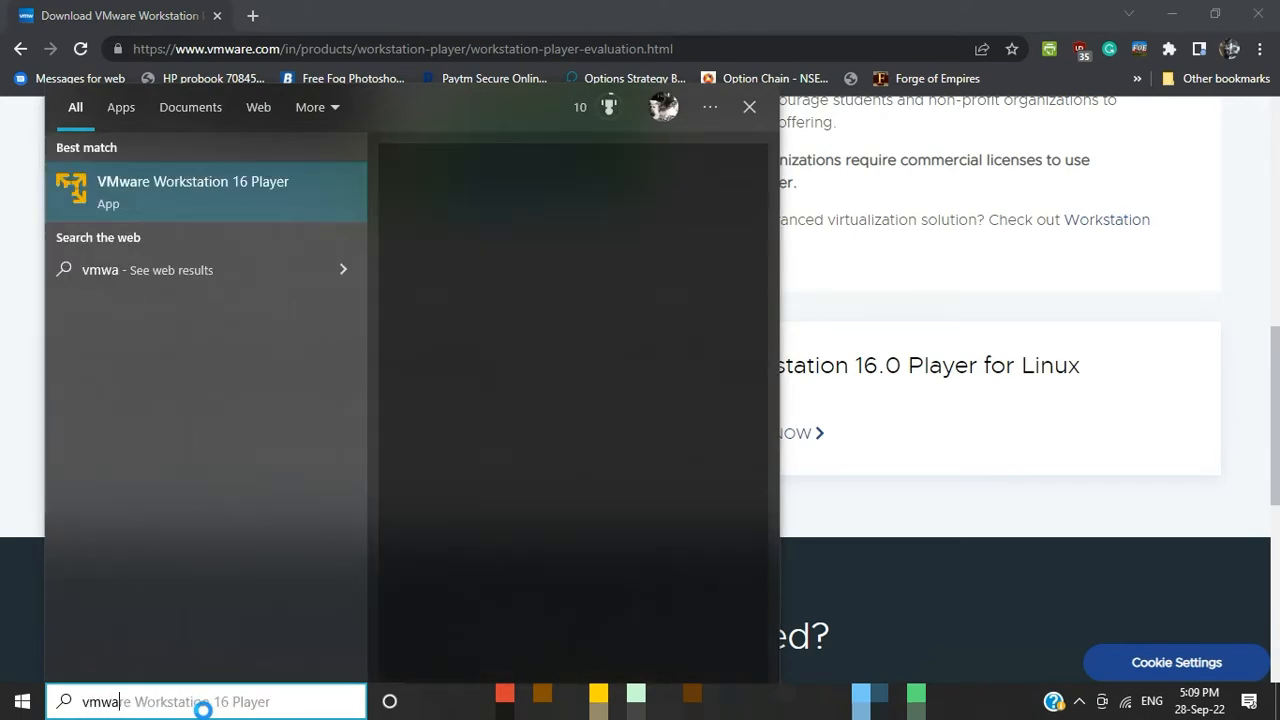
pyautogui.click(259, 196)
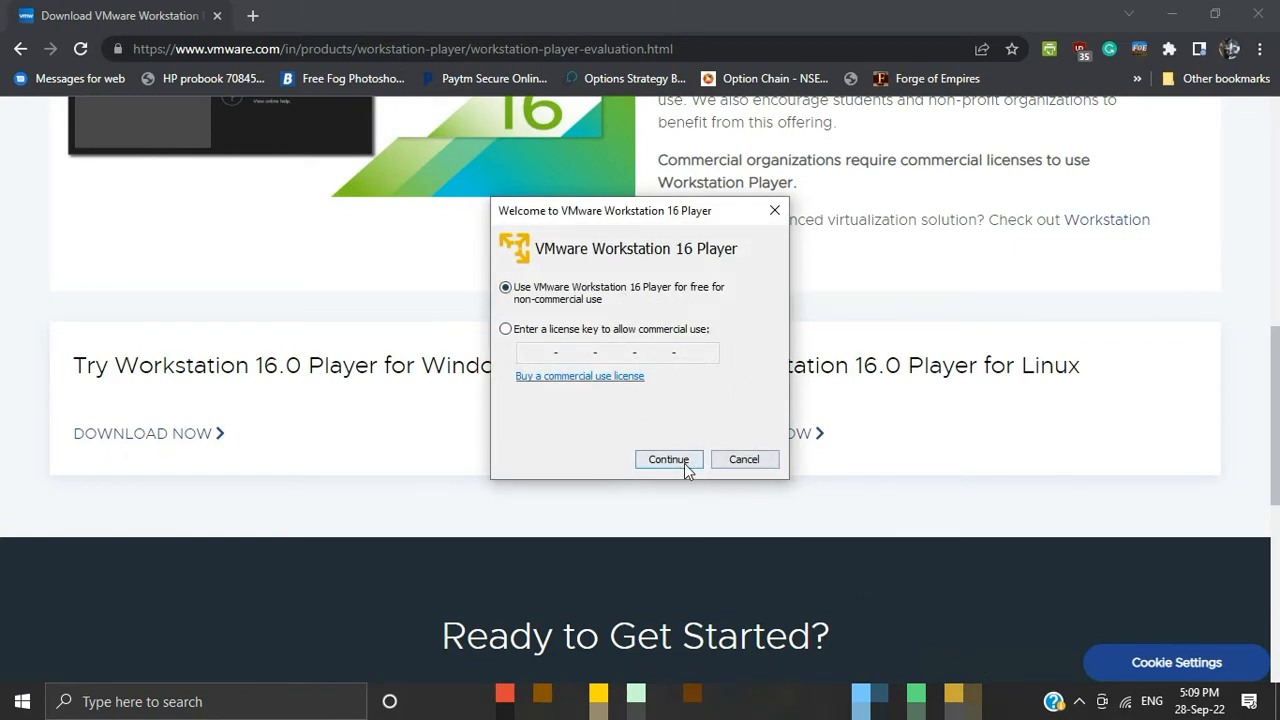
pyautogui.click(683, 463)
pyautogui.click(683, 463)
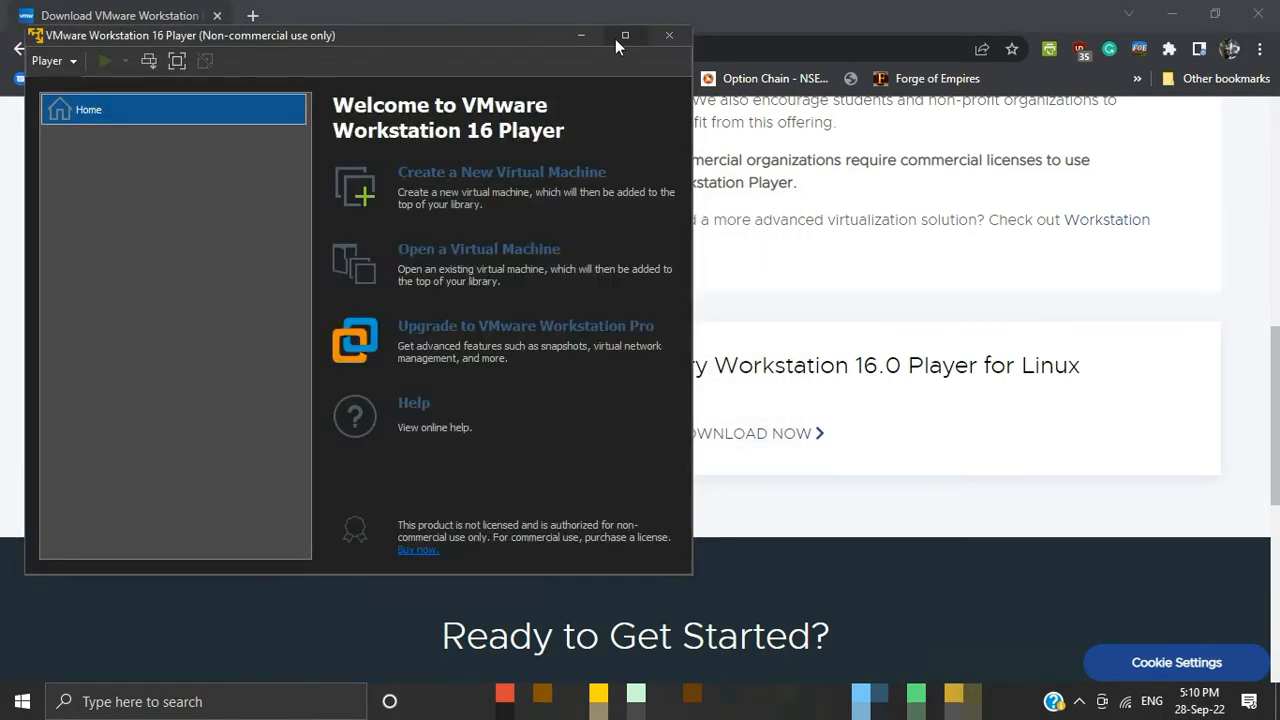
pyautogui.click(620, 37)
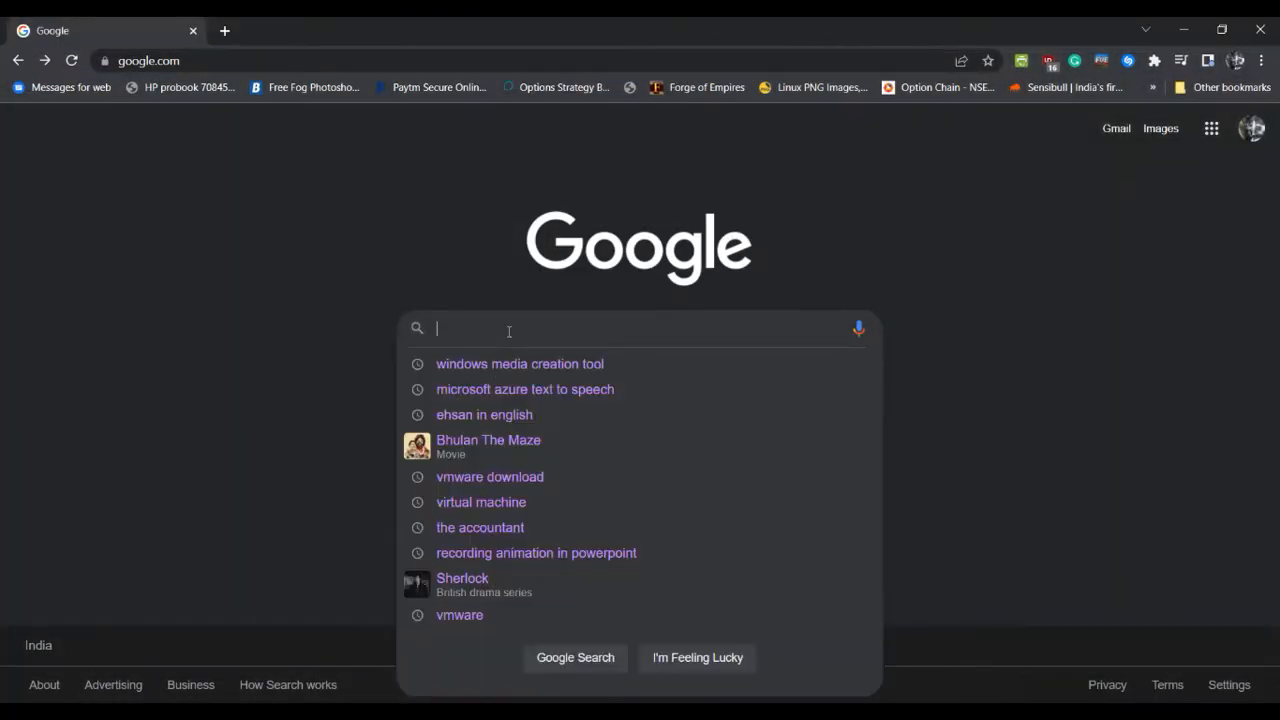
# Step: In Chrome, search Google for "windows media creation tool" and view Microsoft's Download Windows 10 page
pyautogui.click(511, 362)
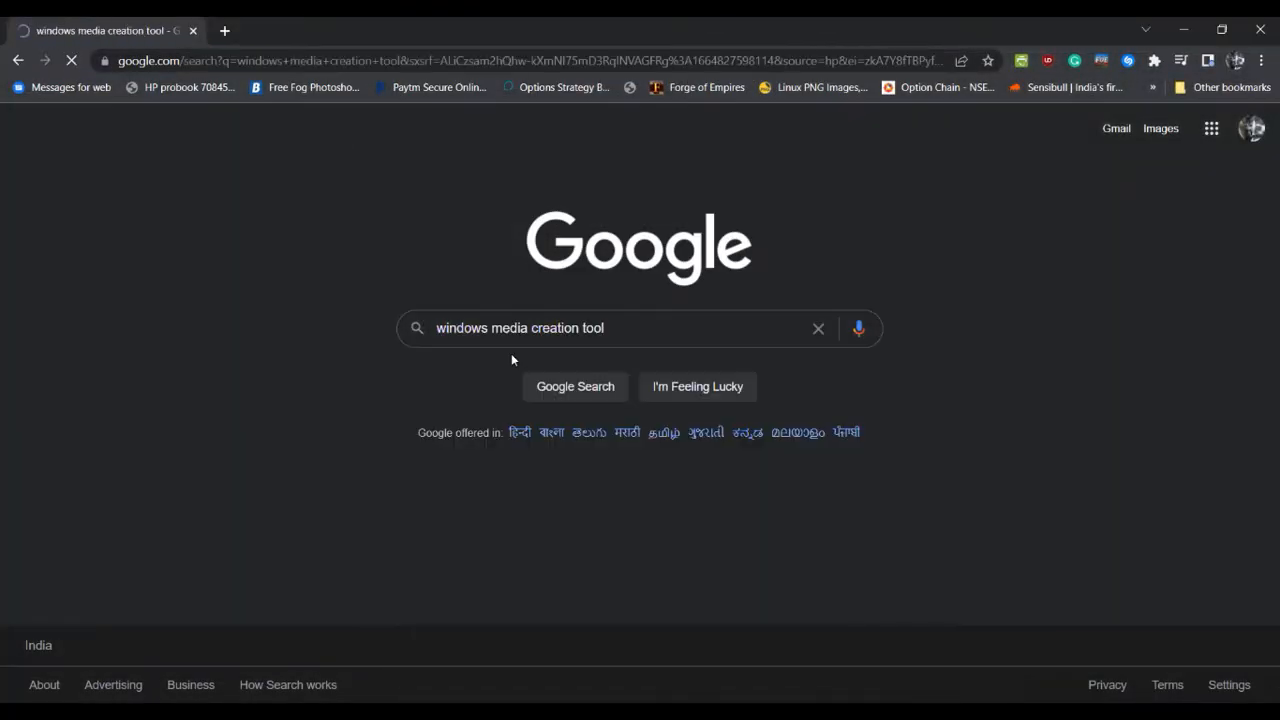
pyautogui.click(378, 297)
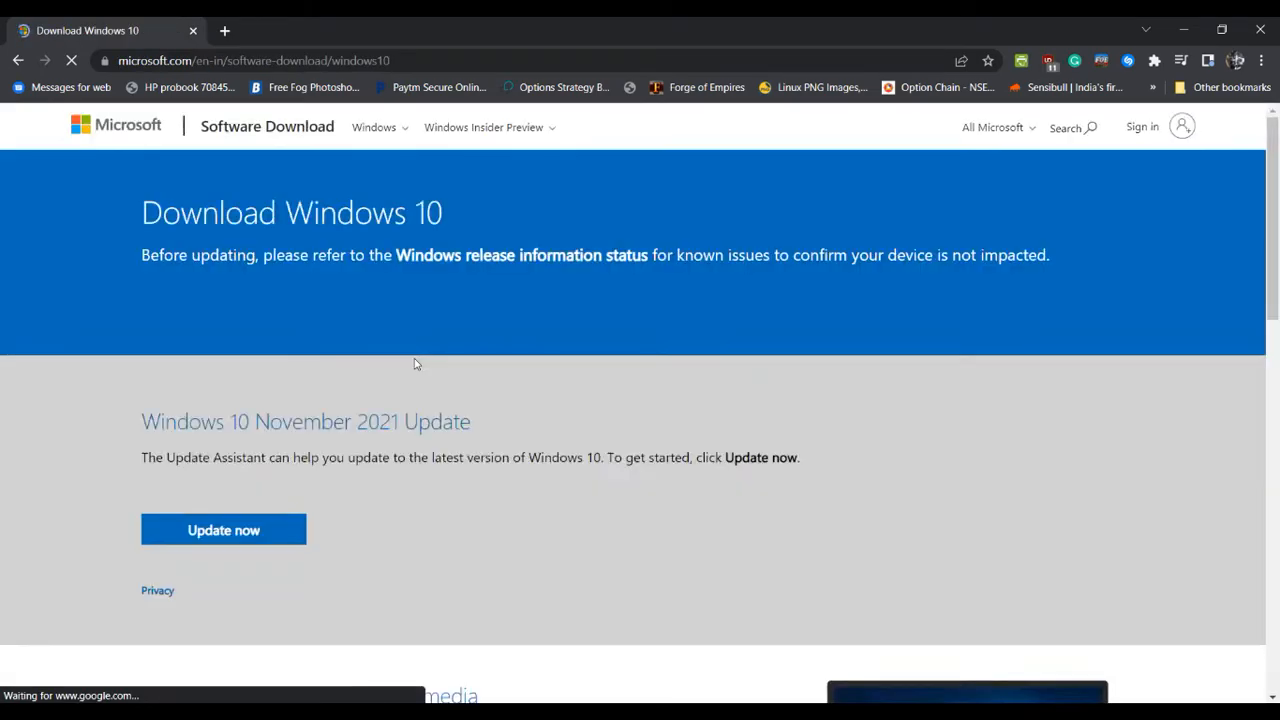
pyautogui.scroll(-5, 380, 330)
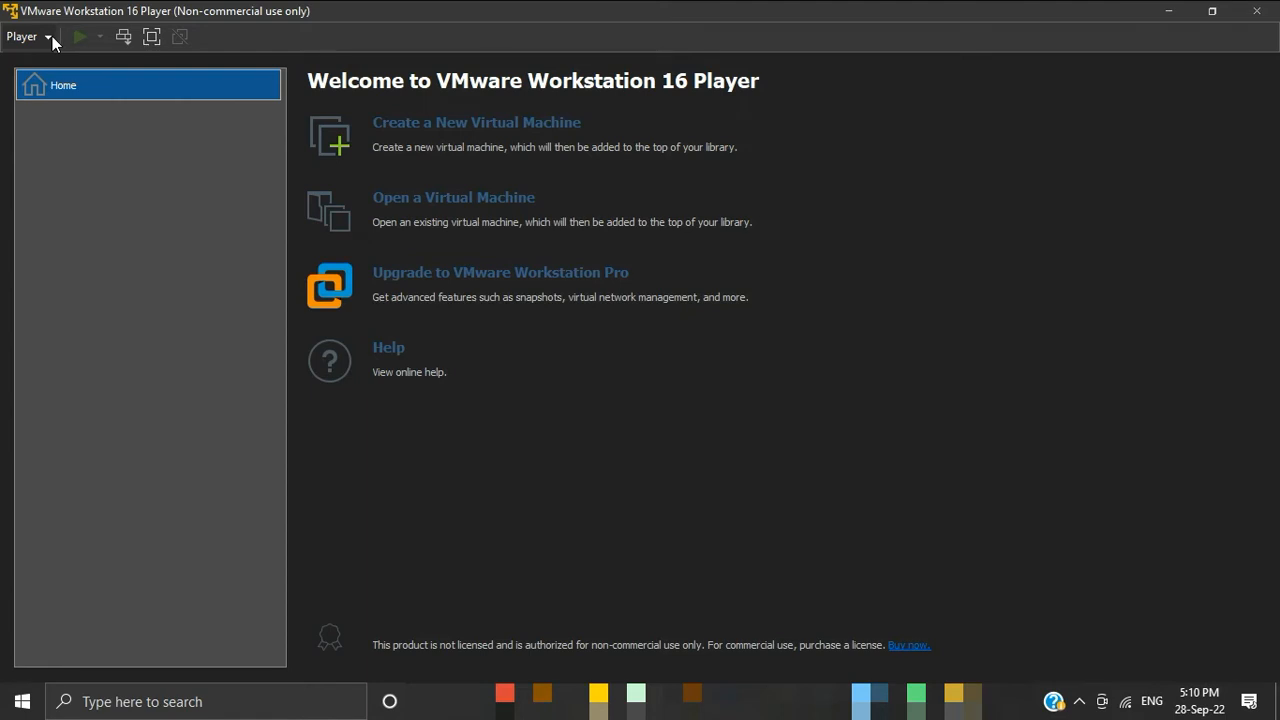
# Step: In VMware Player, start a new virtual machine with E:\Virtual Machines\Windows.iso as its installer disc image
pyautogui.click(53, 35)
pyautogui.moveTo(45, 68)
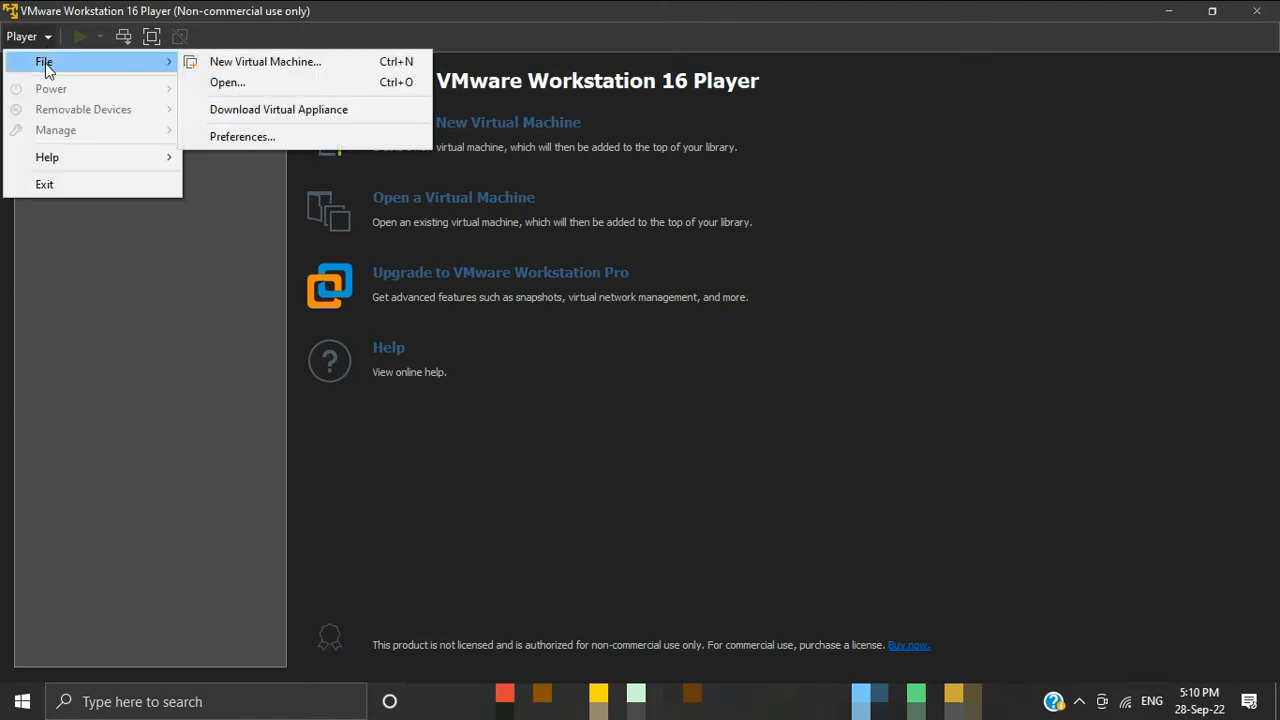
pyautogui.click(244, 64)
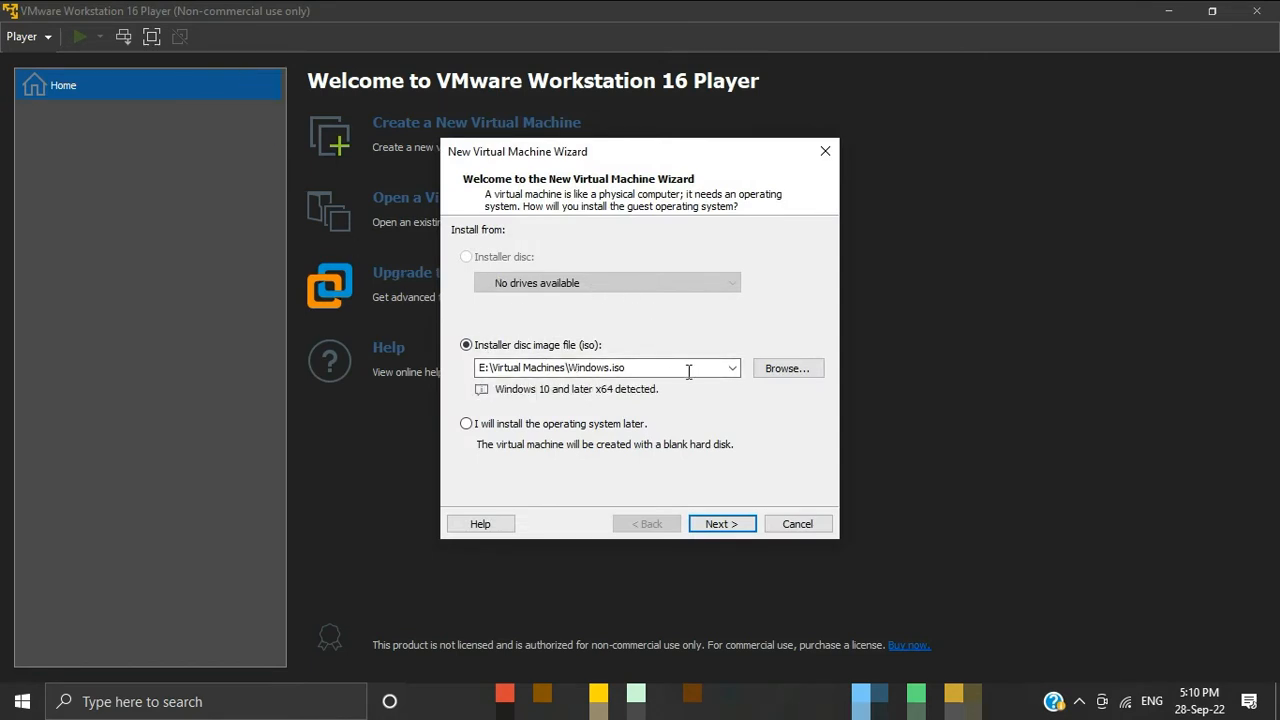
pyautogui.click(733, 368)
pyautogui.click(779, 370)
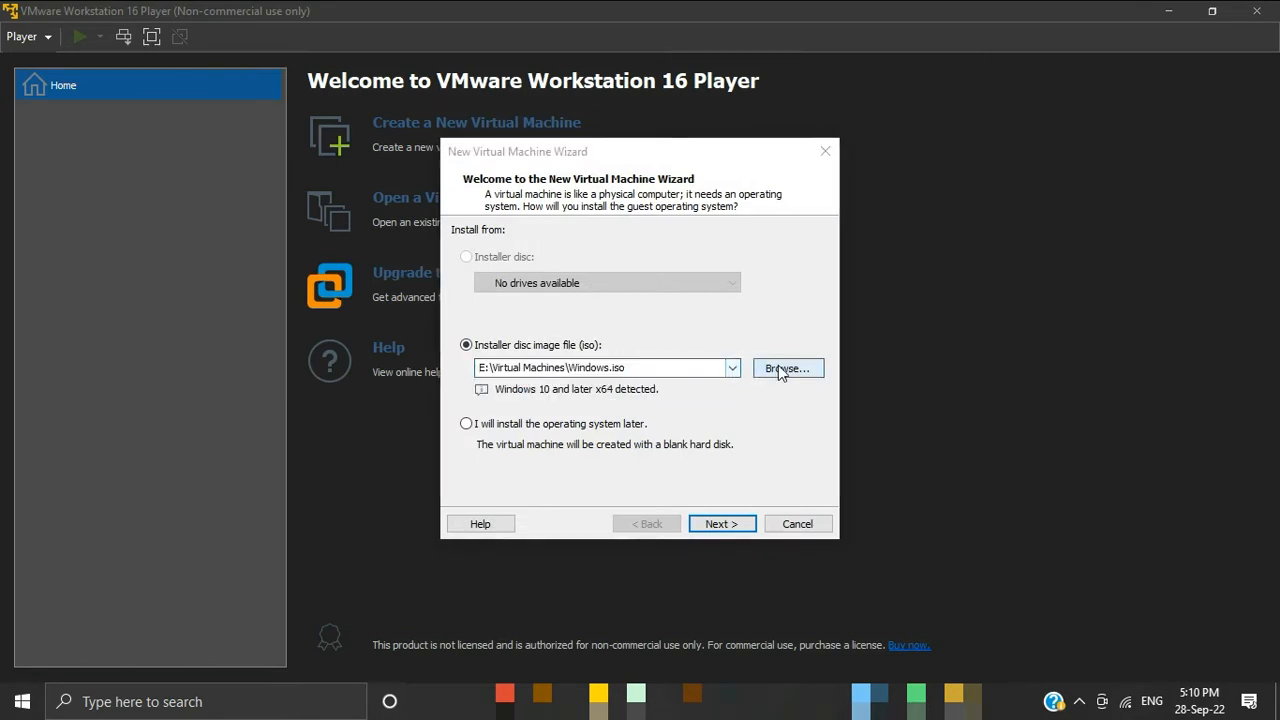
pyautogui.scroll(-2, 589, 473)
pyautogui.scroll(1, 560, 440)
pyautogui.click(531, 409)
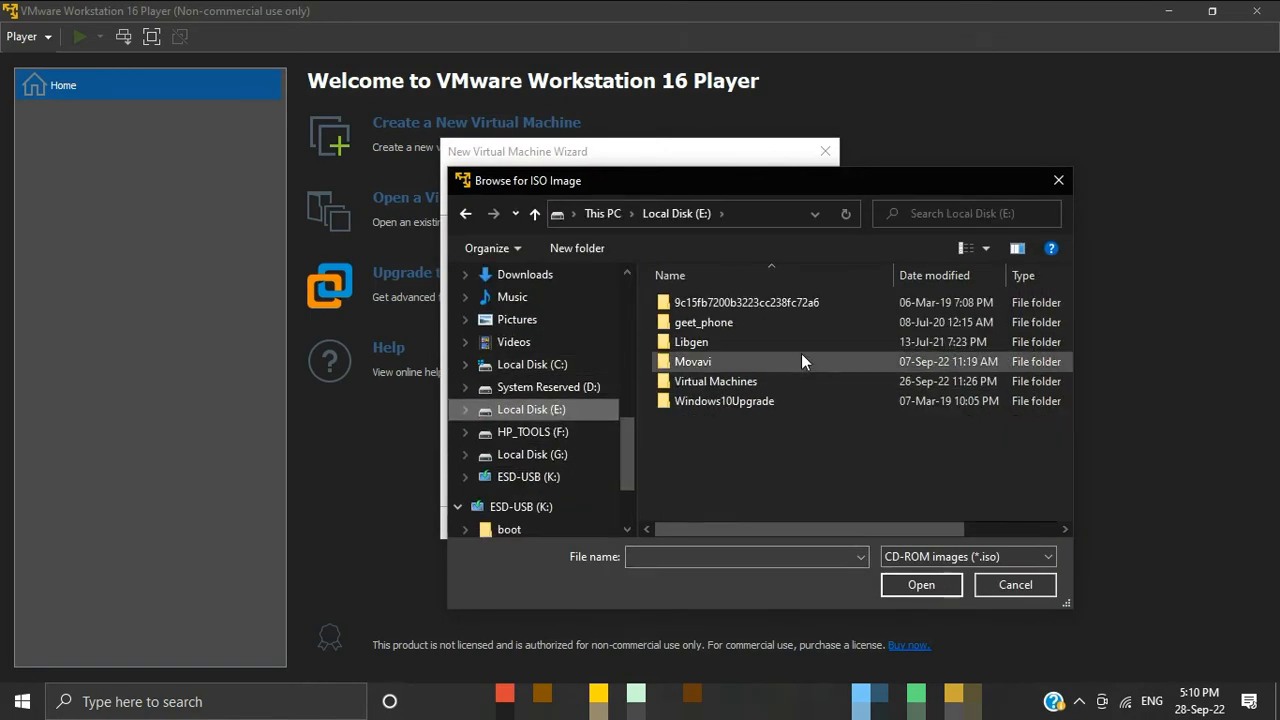
pyautogui.doubleClick(762, 378)
pyautogui.click(753, 325)
pyautogui.click(905, 589)
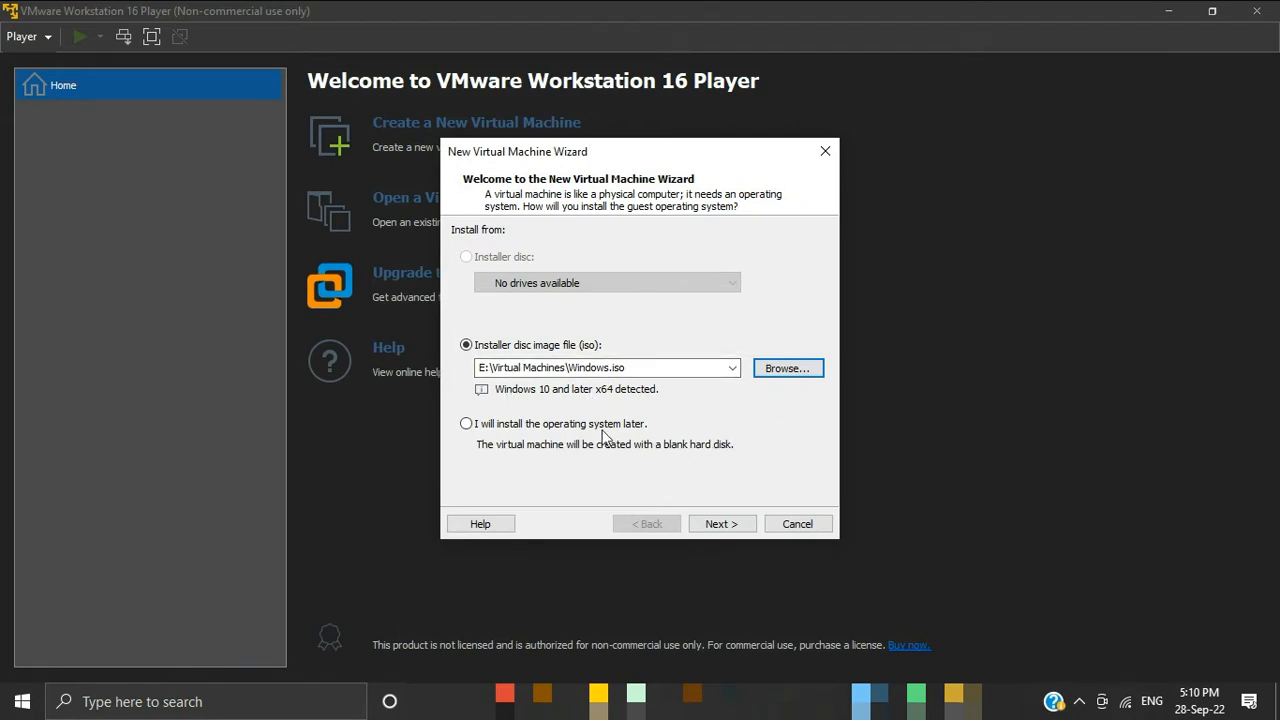
pyautogui.click(722, 524)
# Step: Name the virtual machine "Windows 10 x64" and set its location to E:\Virtual Machines\Windows 10
pyautogui.moveTo(514, 255); pyautogui.dragTo(575, 258)
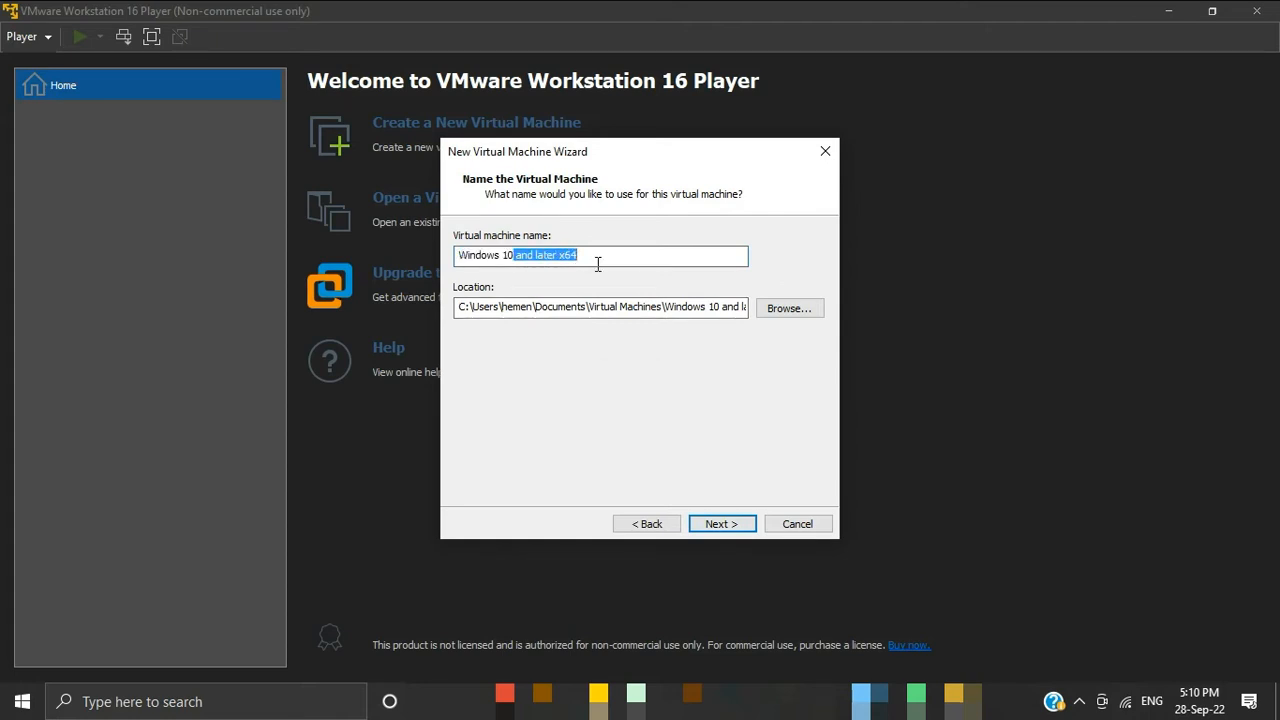
pyautogui.write('x64')
pyautogui.click(790, 308)
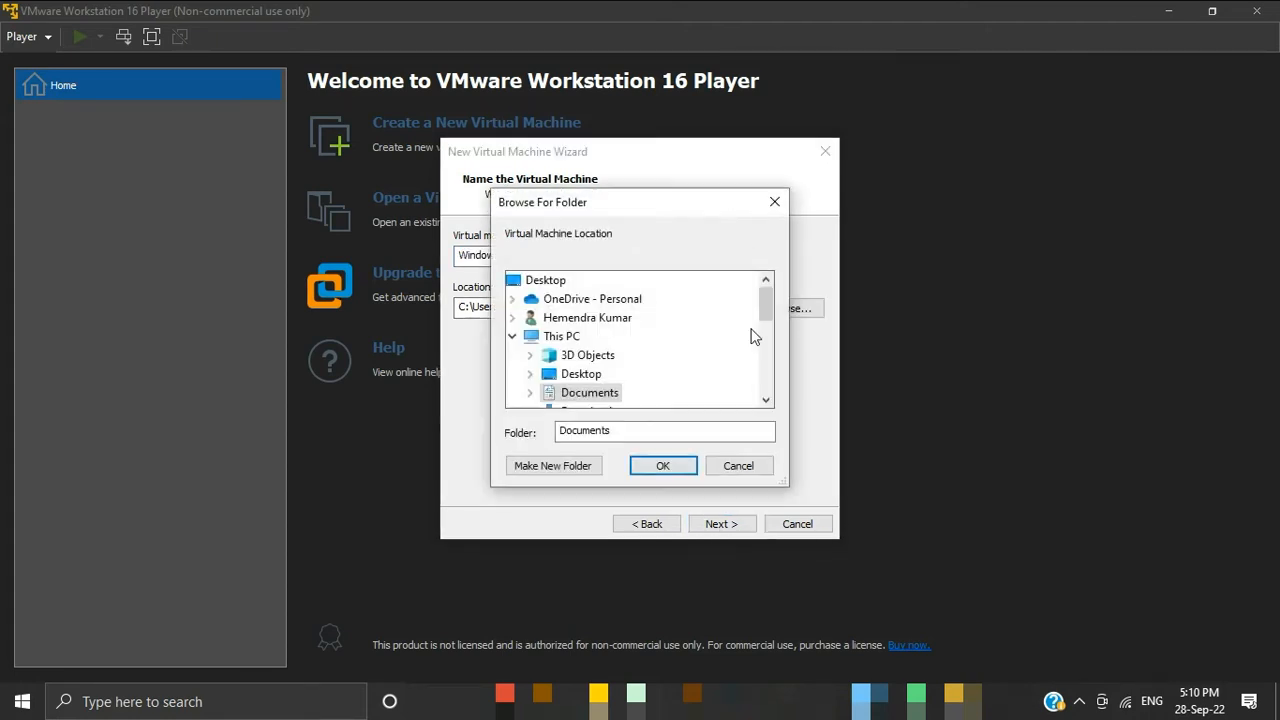
pyautogui.scroll(-4, 620, 403)
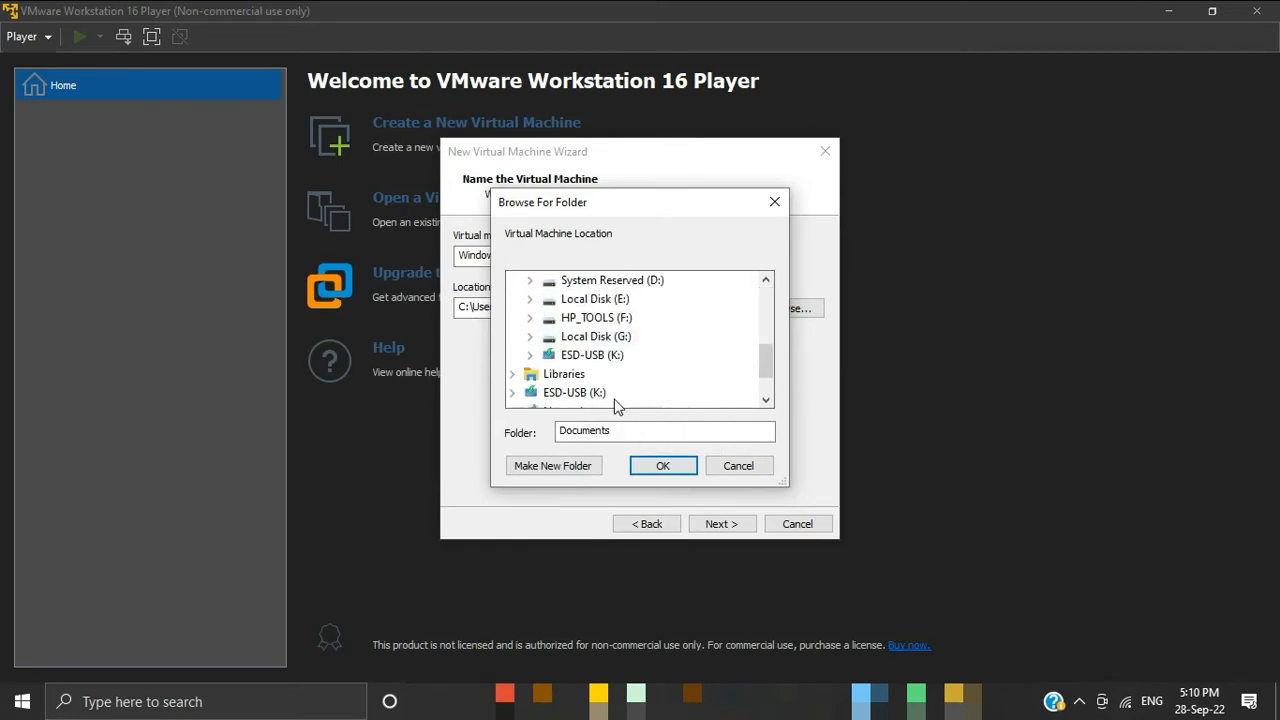
pyautogui.click(529, 298)
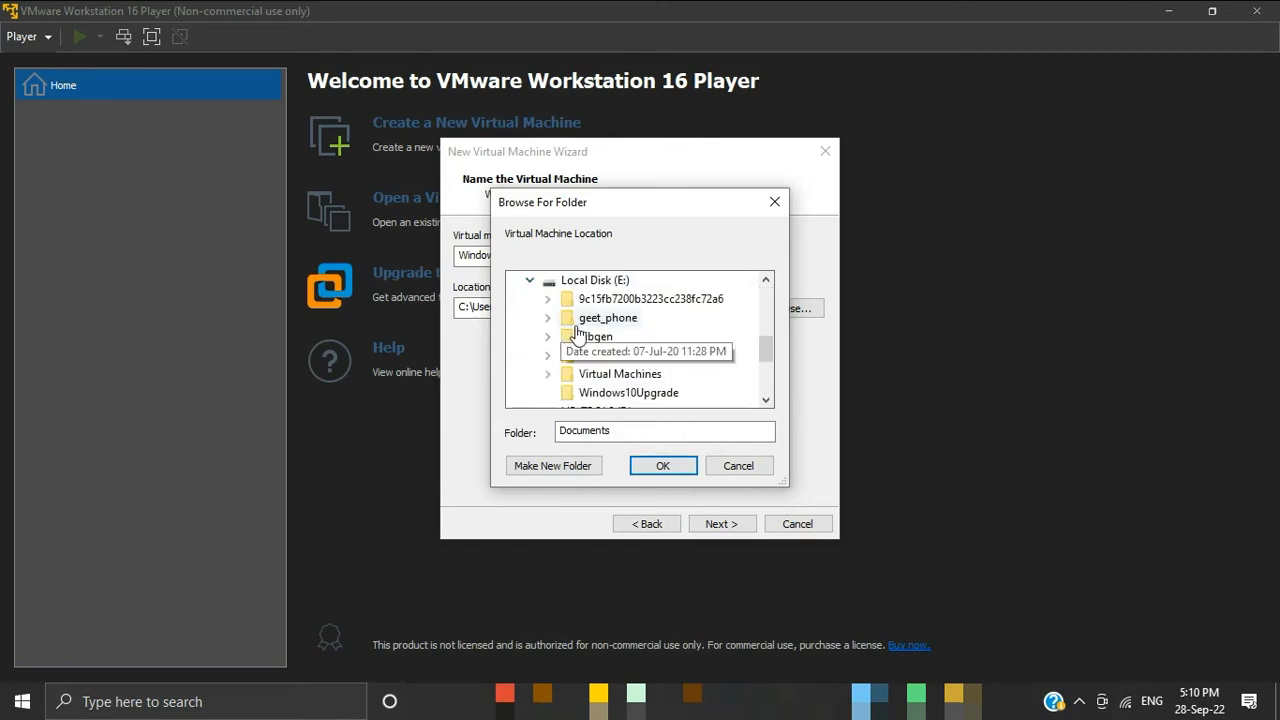
pyautogui.scroll(-1, 590, 355)
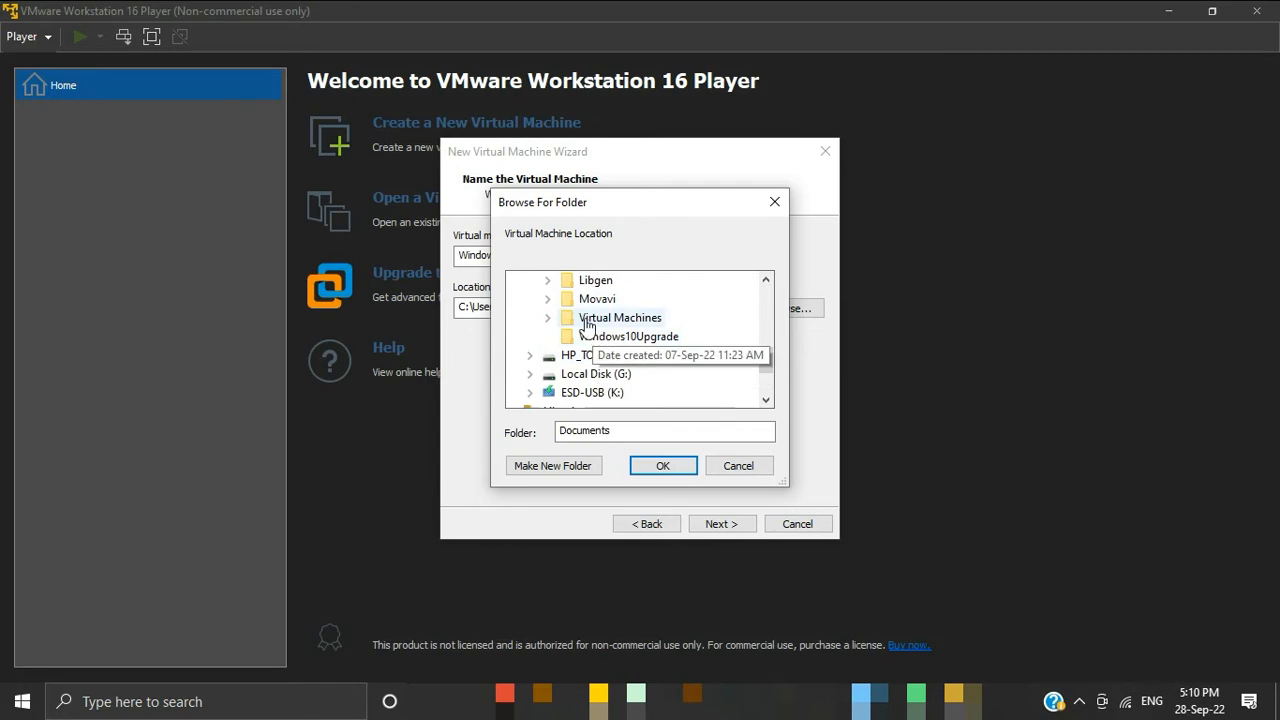
pyautogui.click(548, 317)
pyautogui.click(601, 340)
pyautogui.click(680, 468)
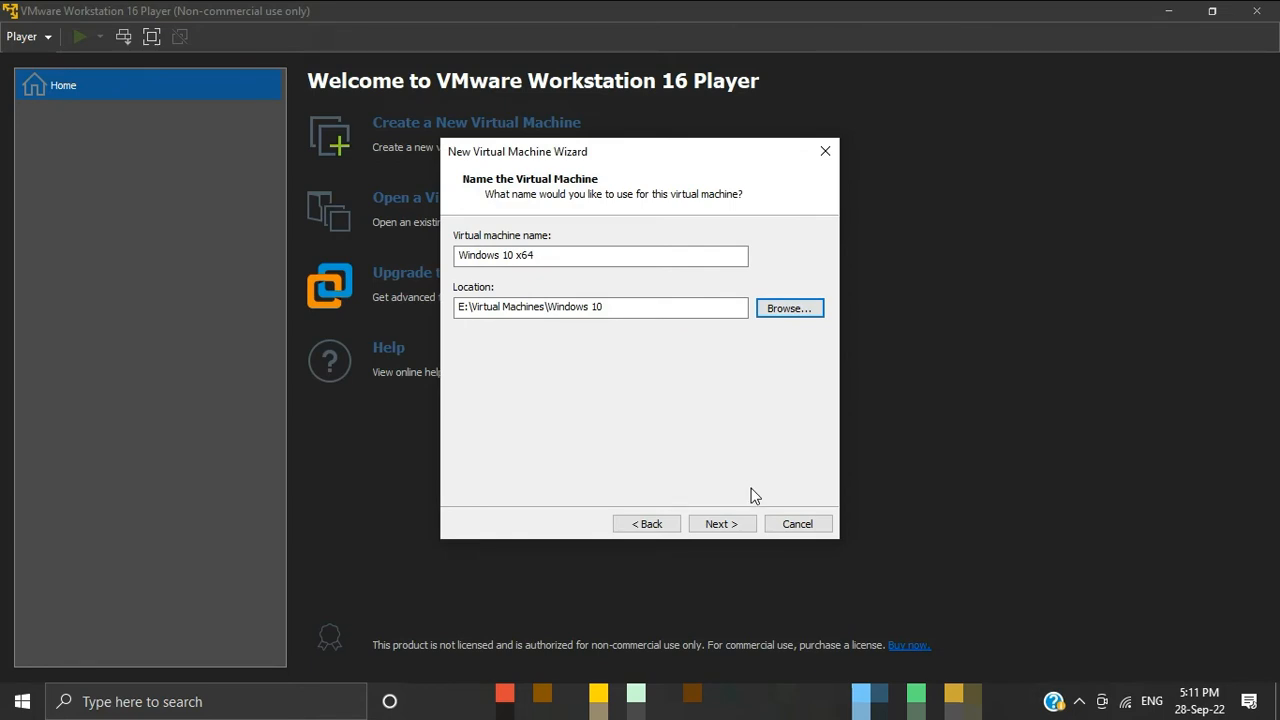
pyautogui.click(727, 526)
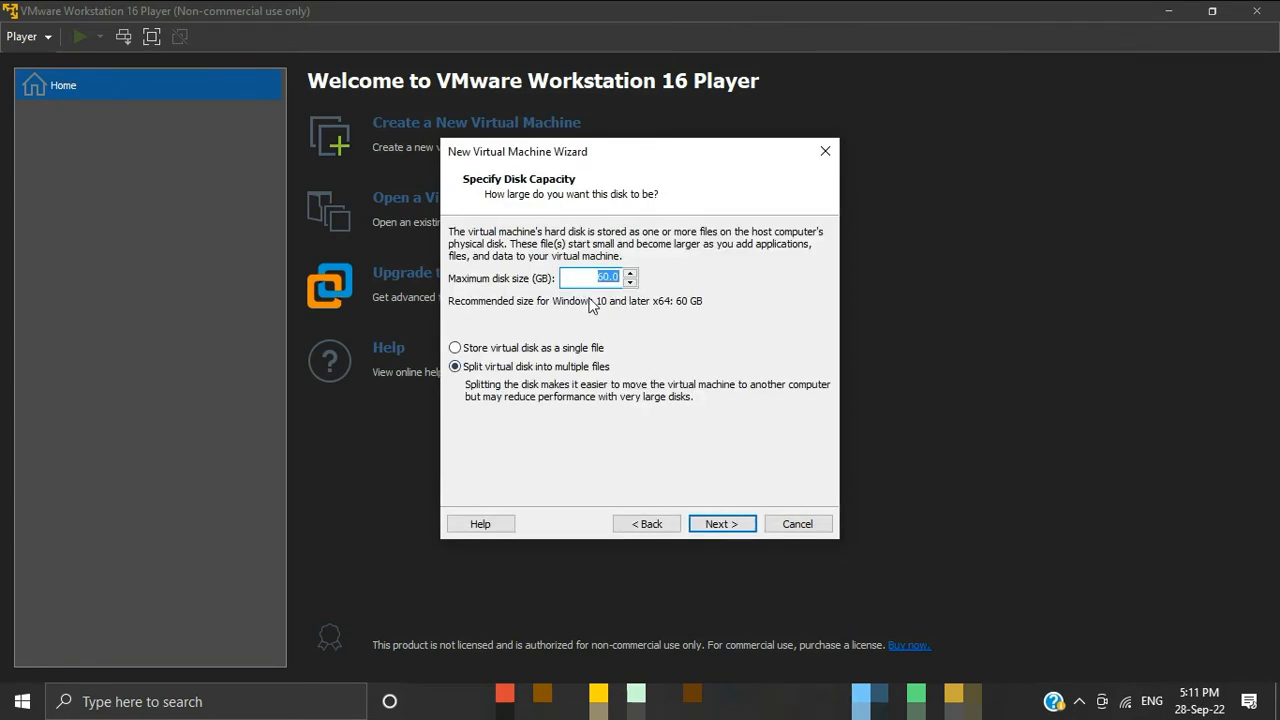
# Step: Accept the 60 GB disk split into multiple files and customize the virtual machine's memory to 4096 MB
pyautogui.click(736, 528)
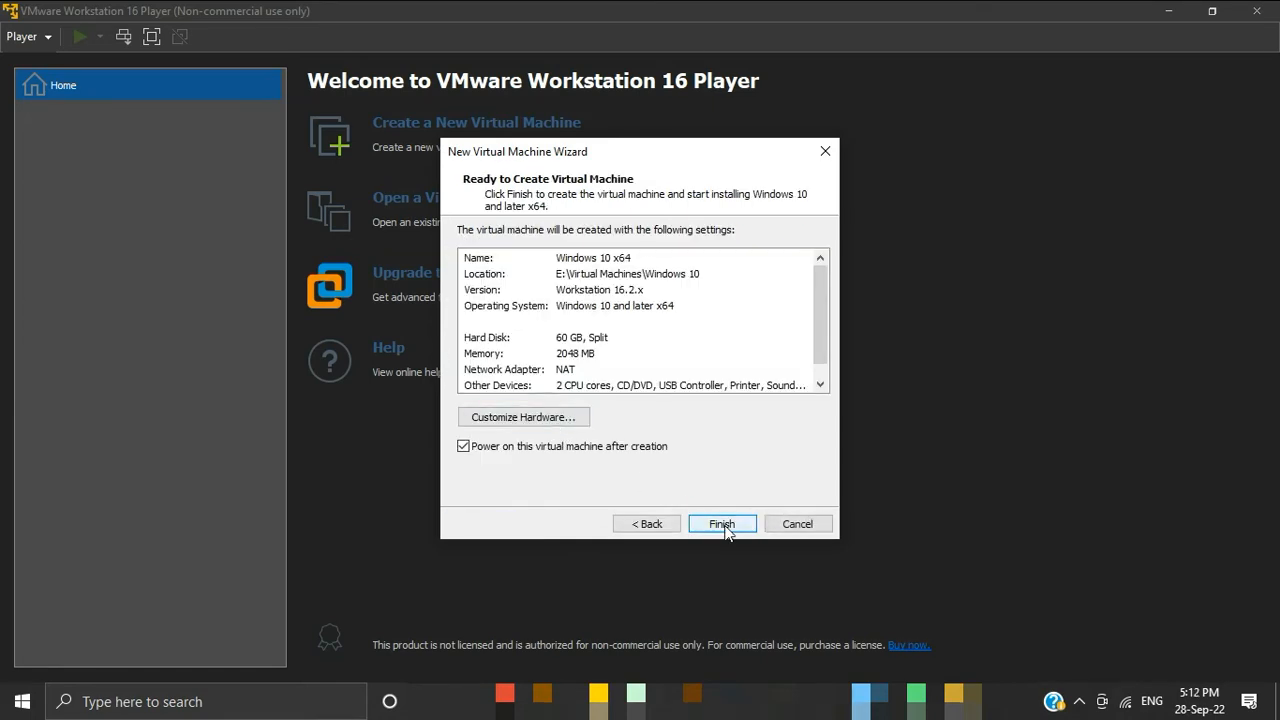
pyautogui.click(591, 356)
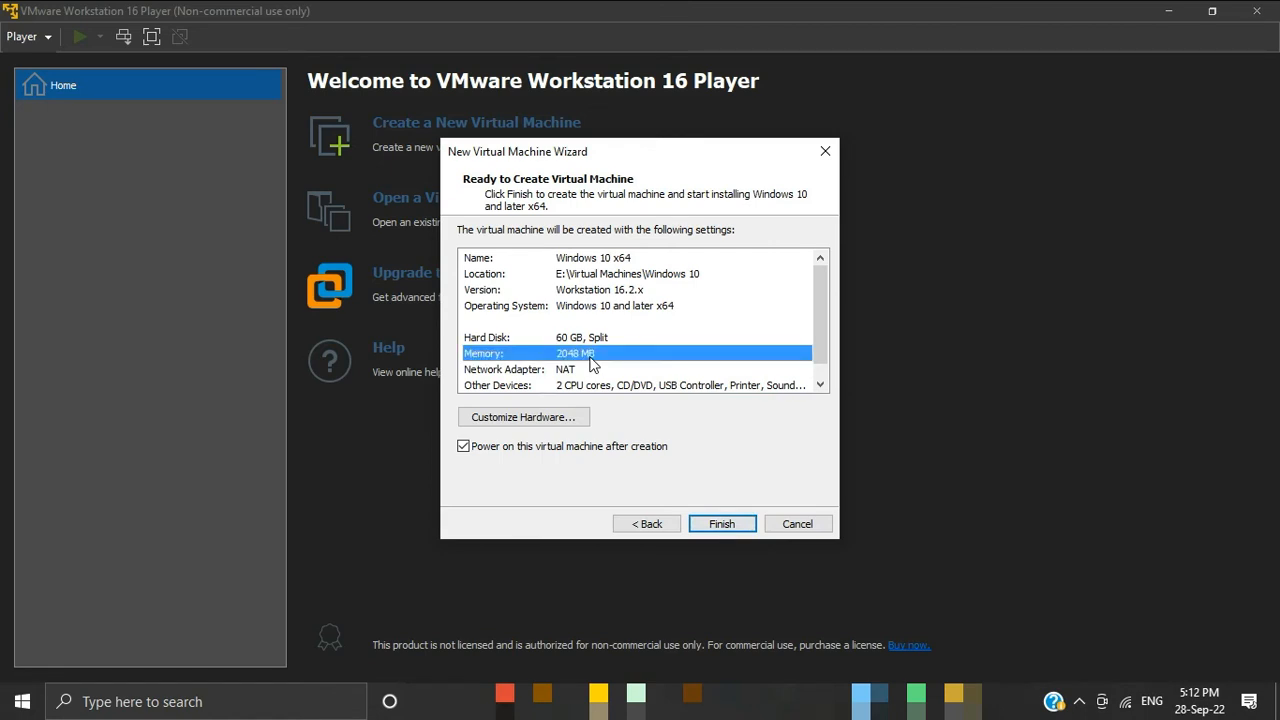
pyautogui.click(549, 422)
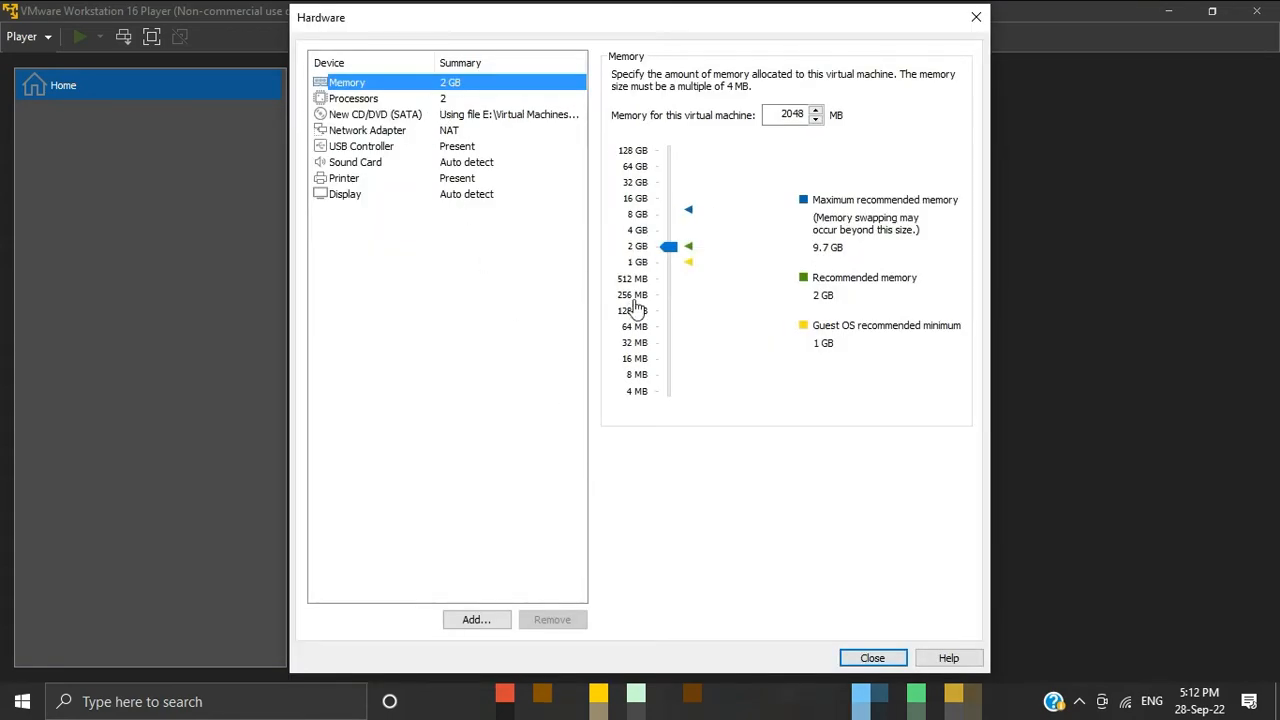
pyautogui.moveTo(669, 247); pyautogui.dragTo(669, 230)
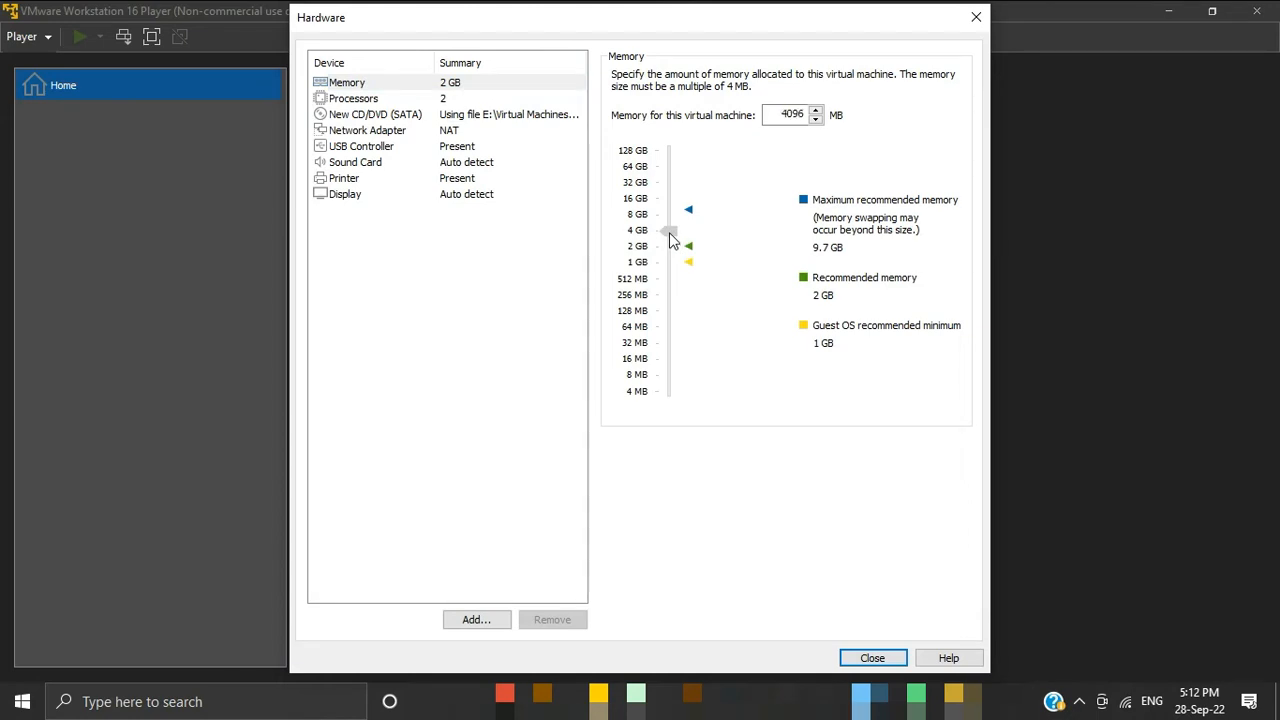
# Step: Set the virtual machine's number of processor cores to 4
pyautogui.click(375, 99)
pyautogui.click(806, 86)
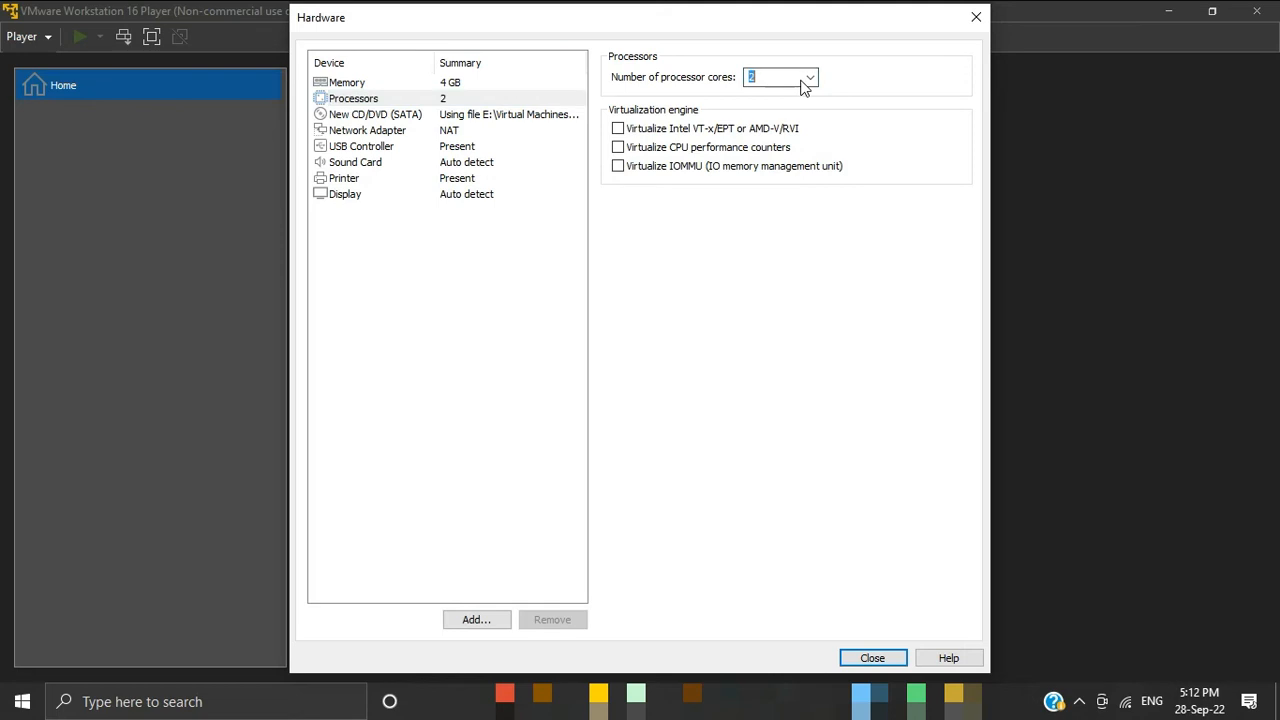
pyautogui.click(810, 84)
pyautogui.click(798, 131)
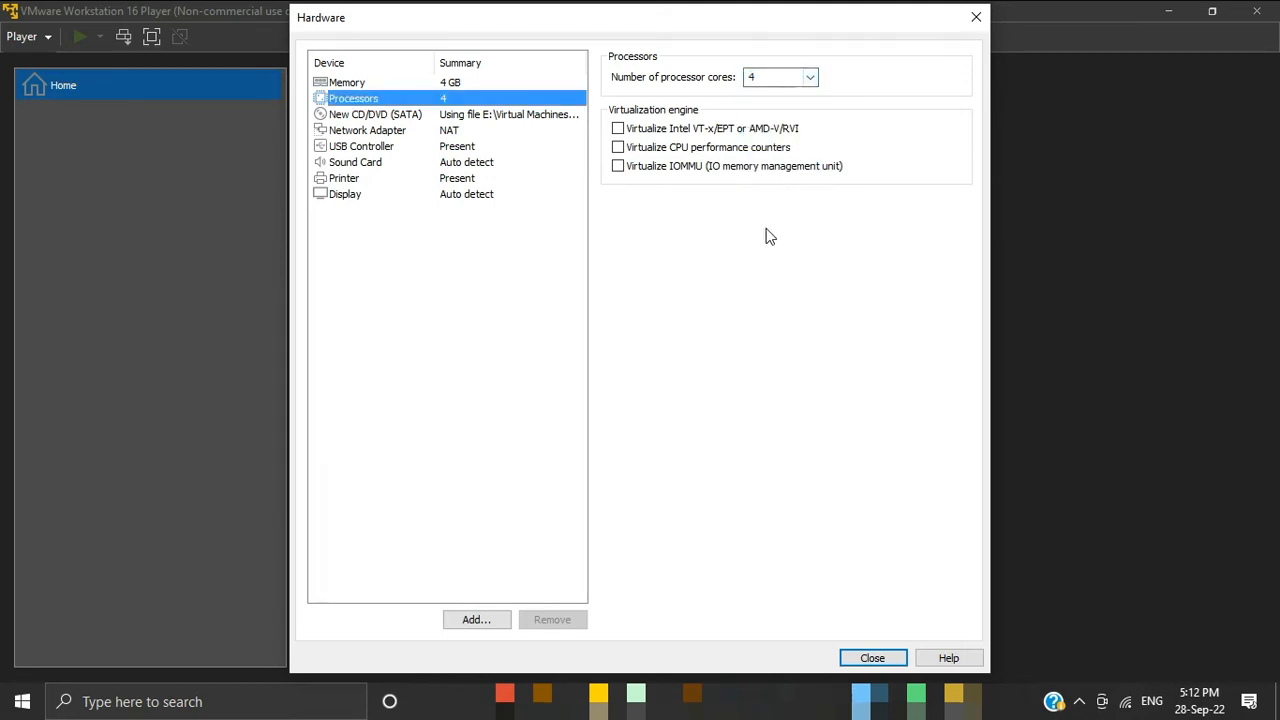
# Step: Finish creating the virtual machine with power-on after creation enabled, and boot it from the Windows installer disc
pyautogui.click(872, 658)
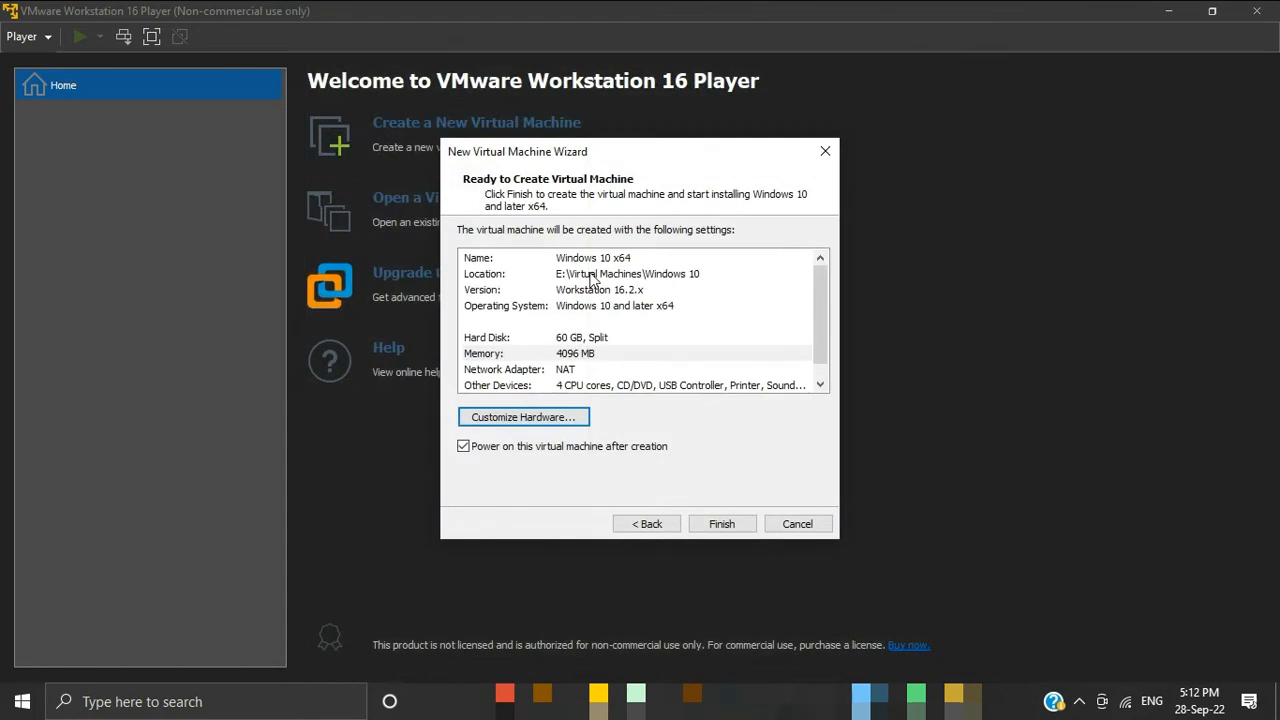
pyautogui.click(731, 525)
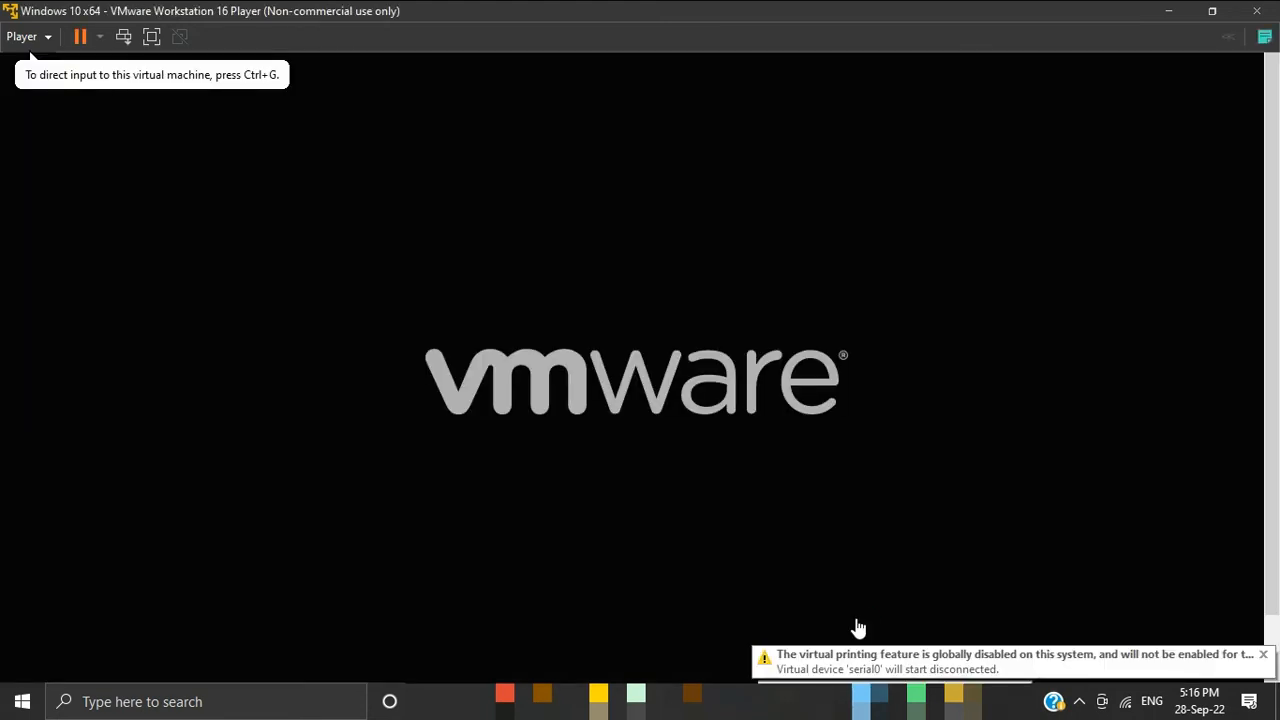
pyautogui.click(858, 622)
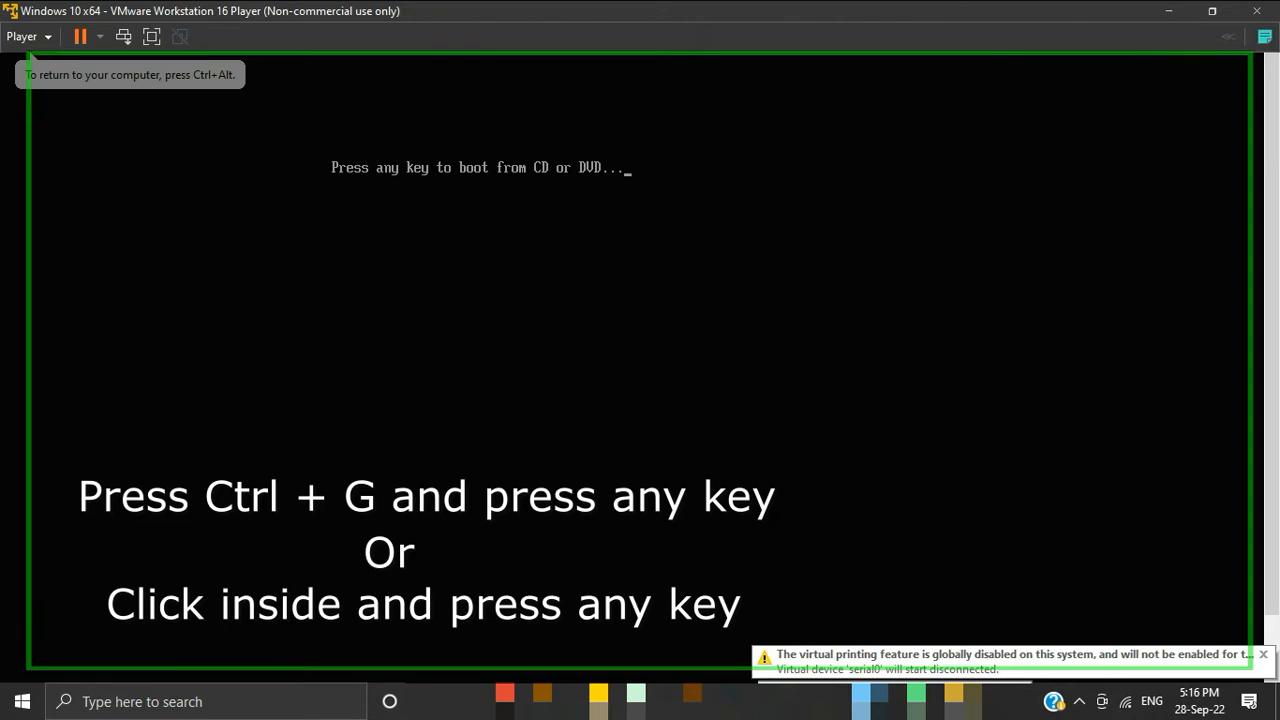
pyautogui.press('Return')
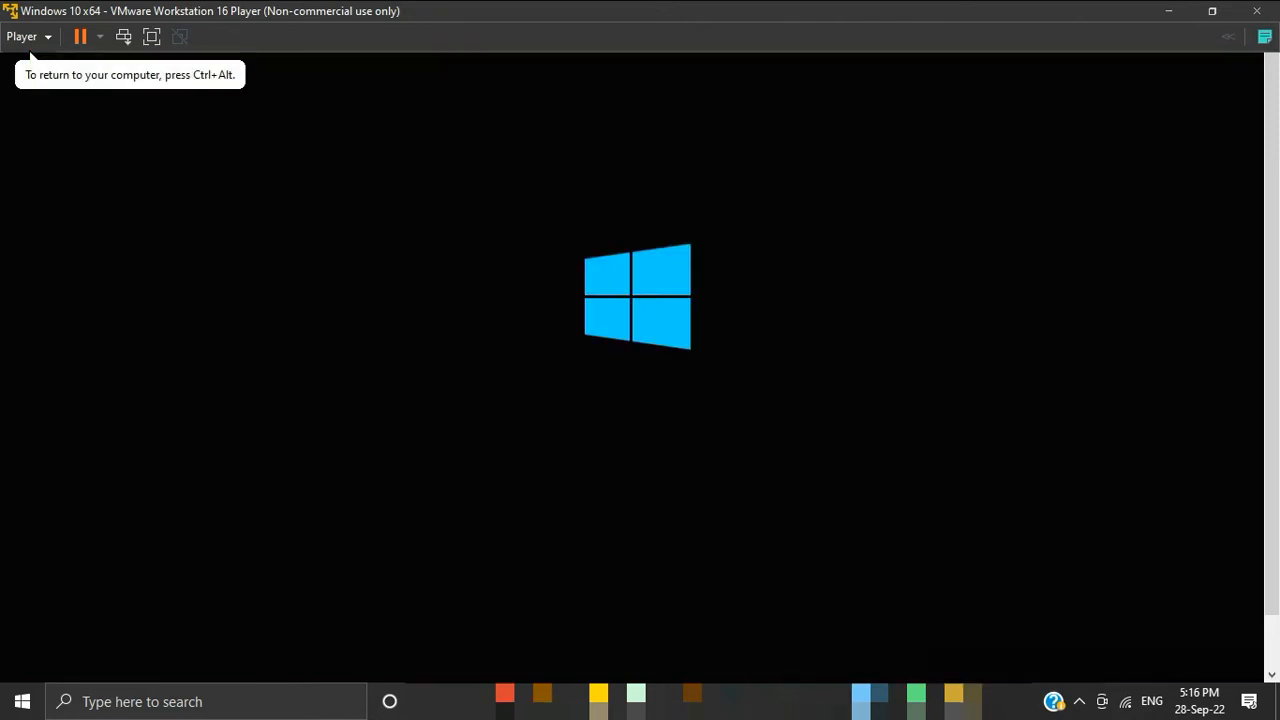
# Step: In full screen, start the Windows installation with English (United States) and the US keyboard, without a product key
pyautogui.click(152, 37)
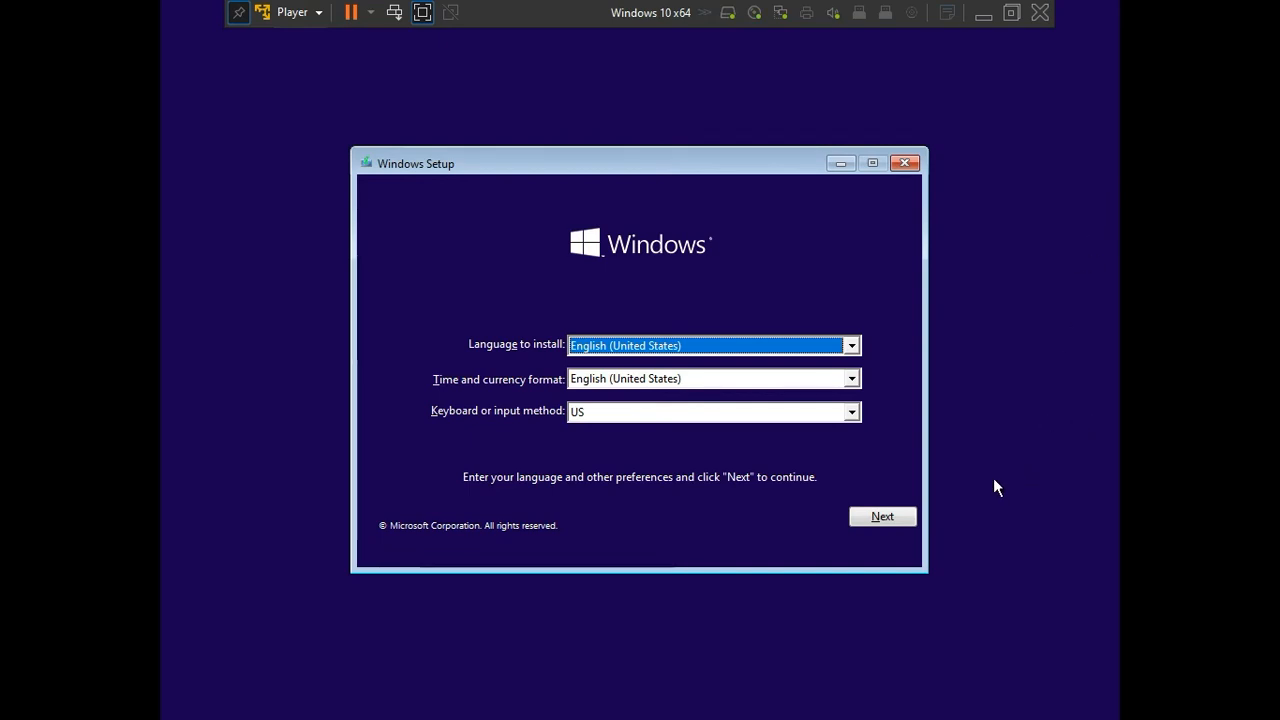
pyautogui.click(882, 517)
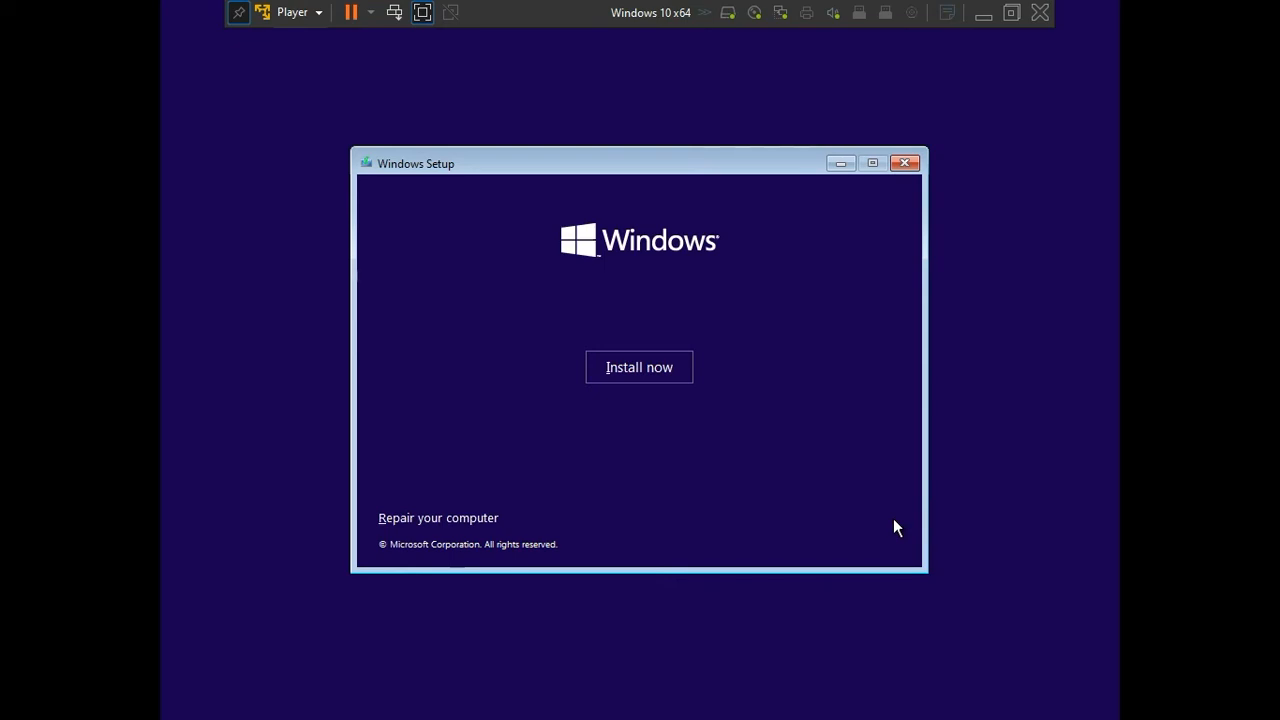
pyautogui.click(658, 366)
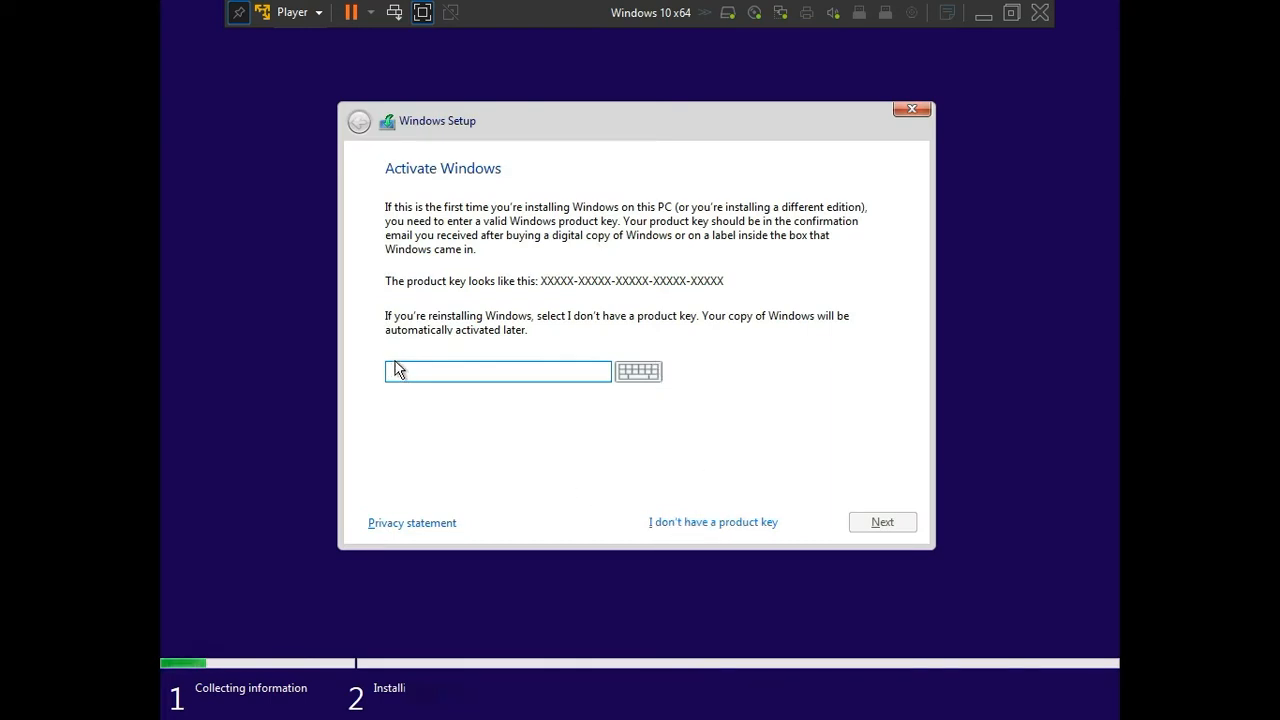
pyautogui.click(721, 522)
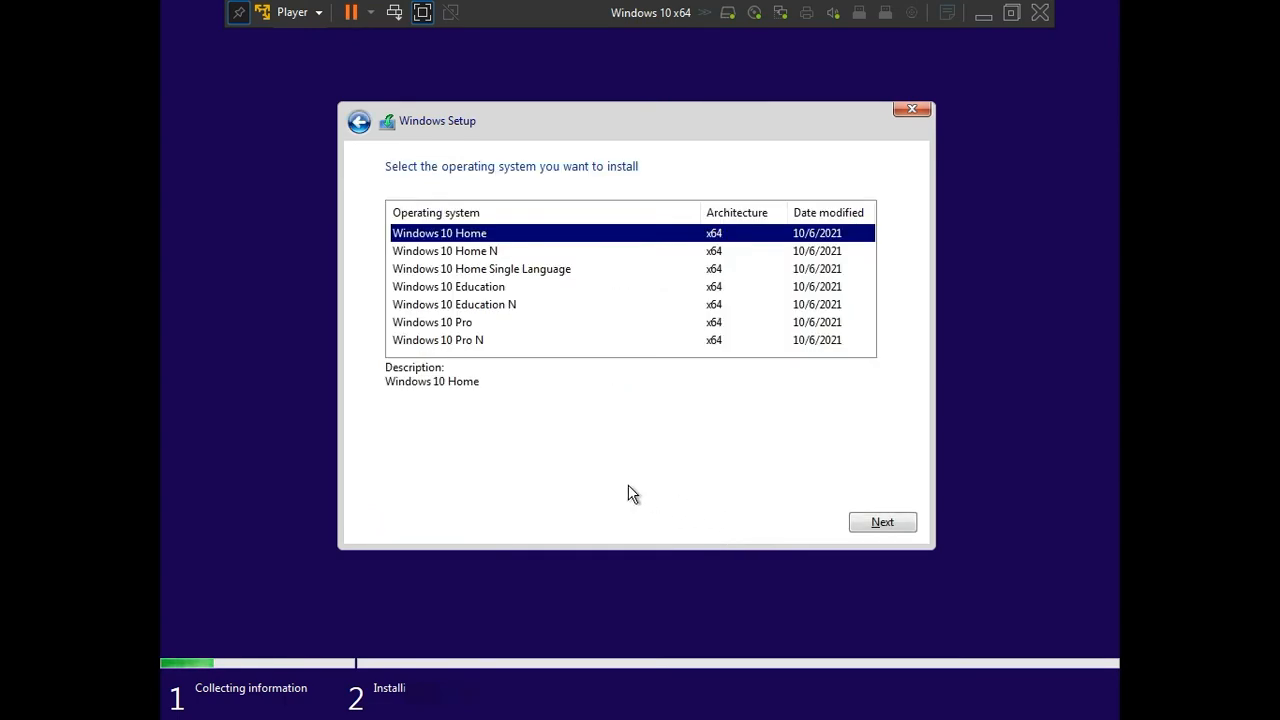
# Step: Choose Windows 10 Pro, accept the license terms and select the custom Windows-only installation
pyautogui.click(462, 324)
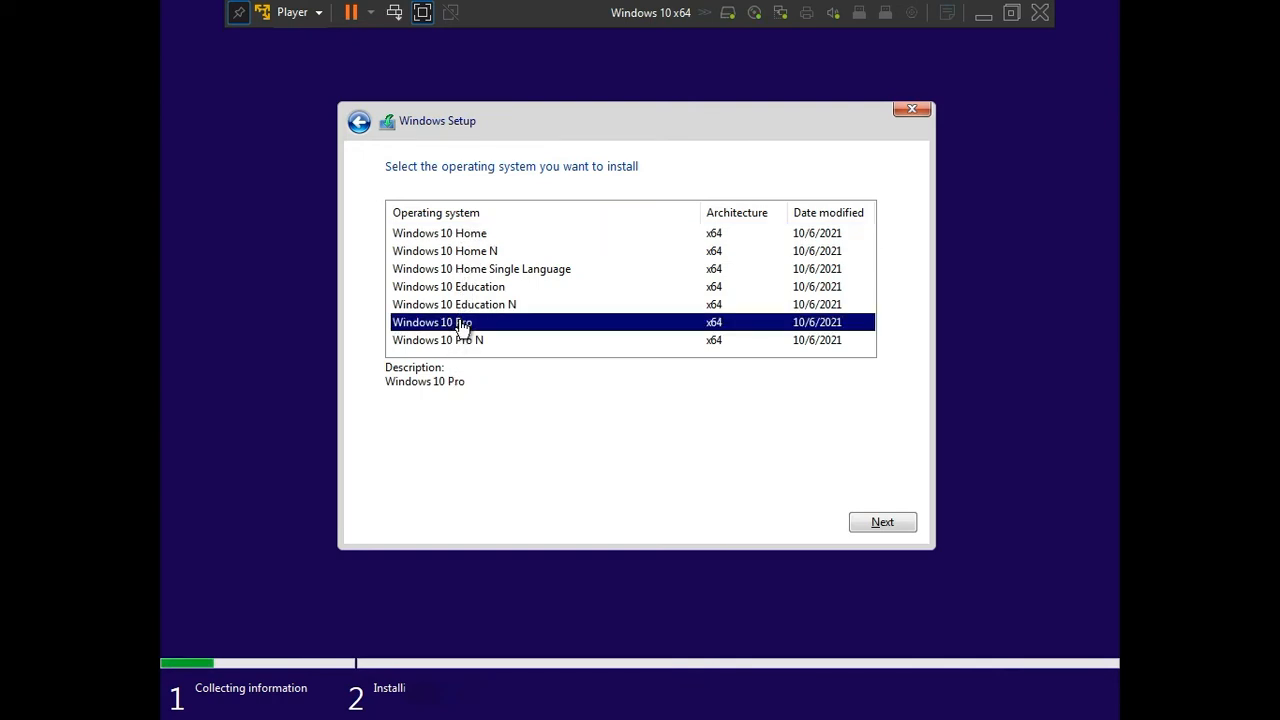
pyautogui.click(890, 524)
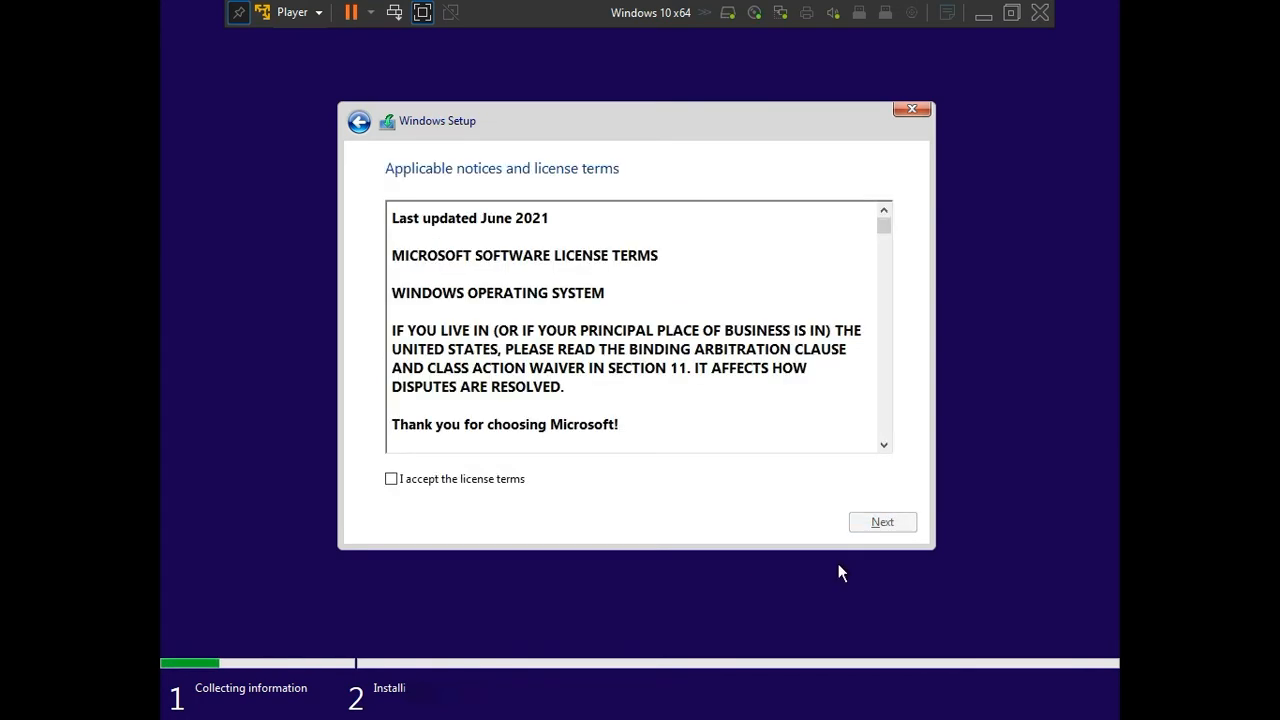
pyautogui.click(391, 479)
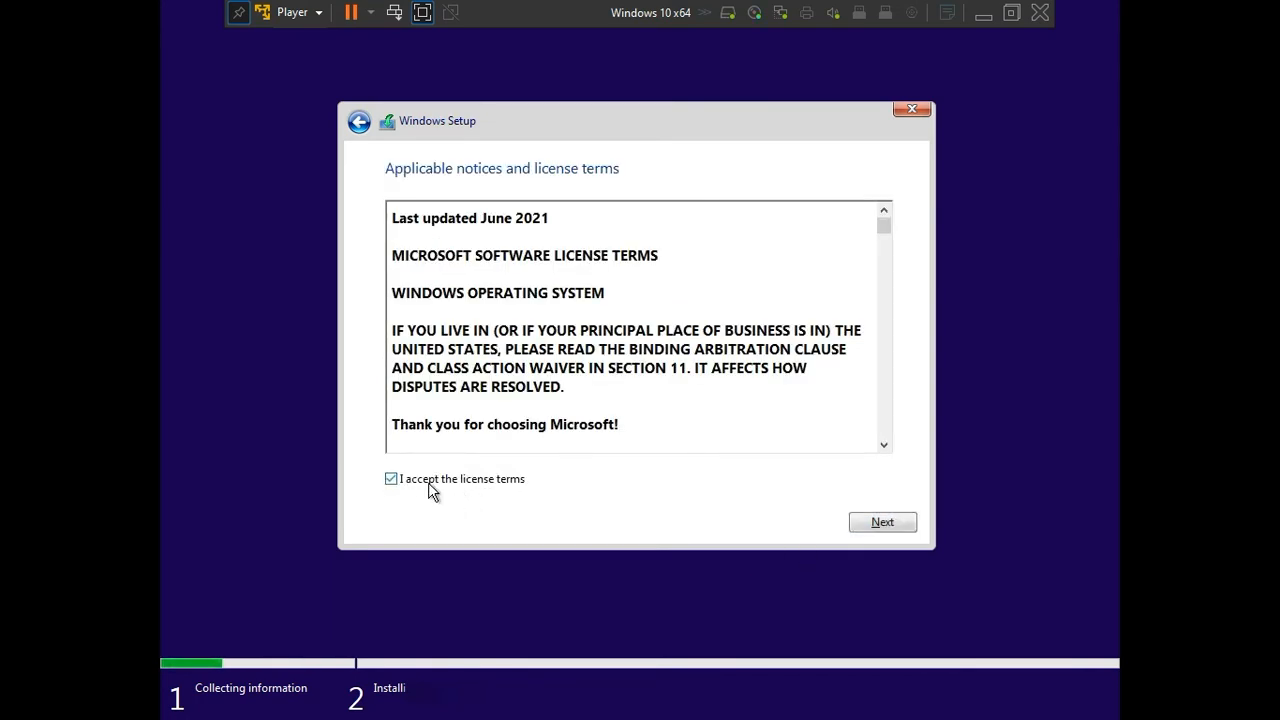
pyautogui.click(864, 521)
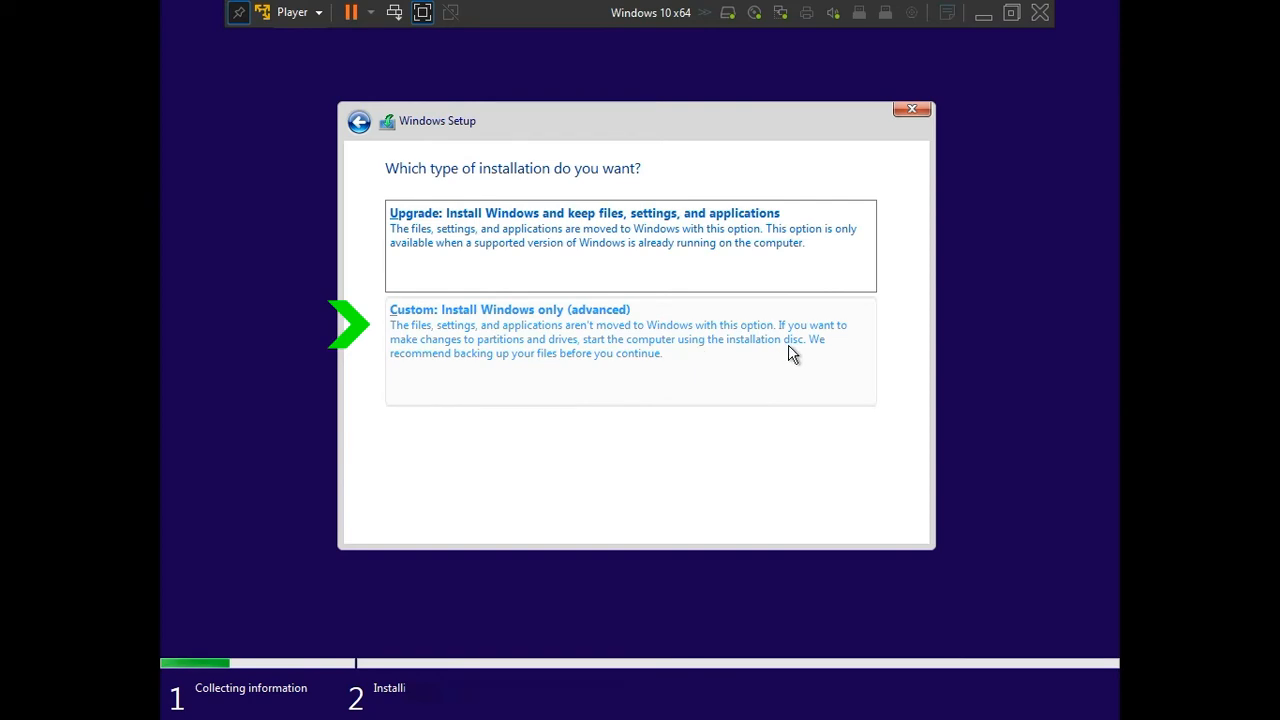
pyautogui.click(514, 355)
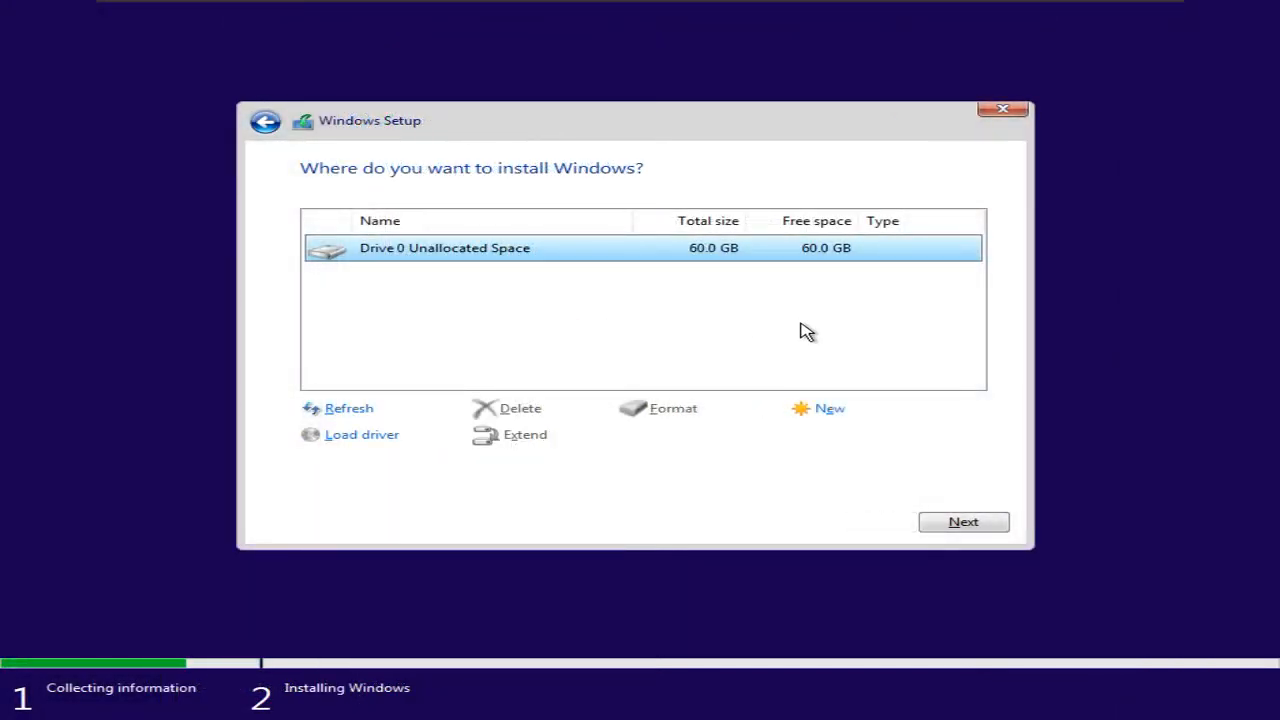
# Step: Create one 61440 MB partition from Drive 0's unallocated space and continue with the primary partition as installation target
pyautogui.click(828, 410)
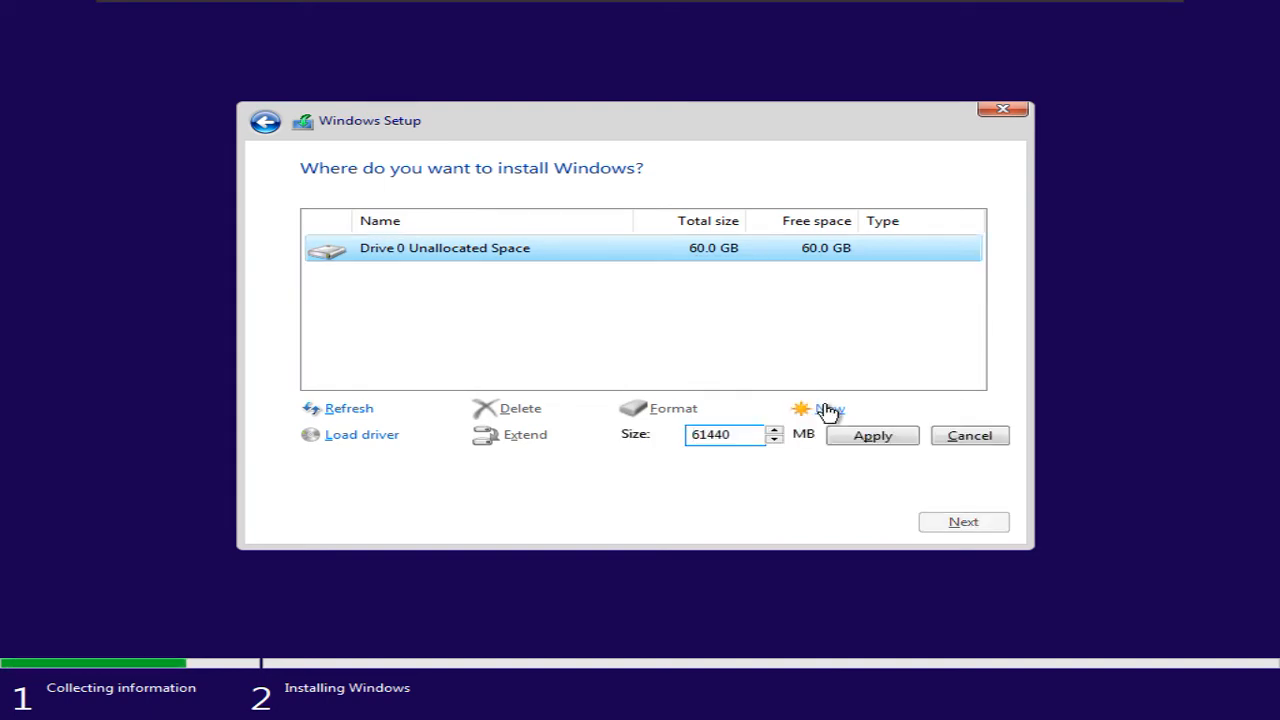
pyautogui.click(858, 439)
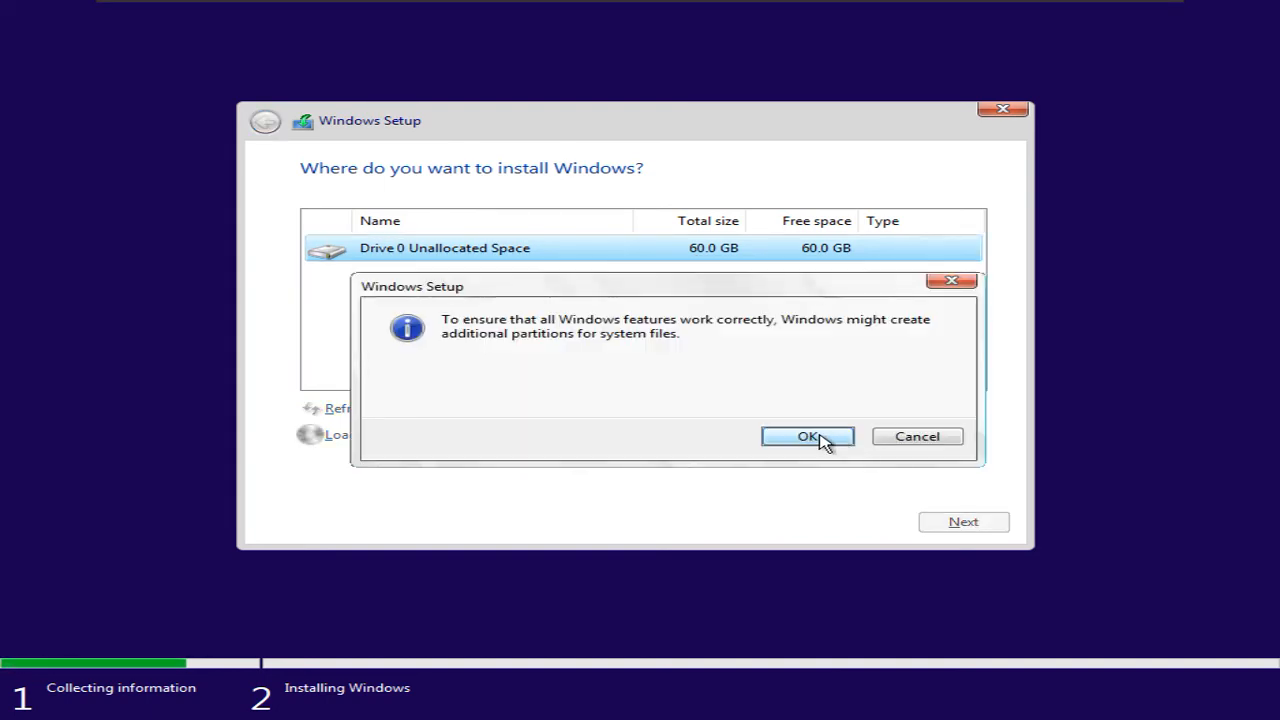
pyautogui.click(808, 437)
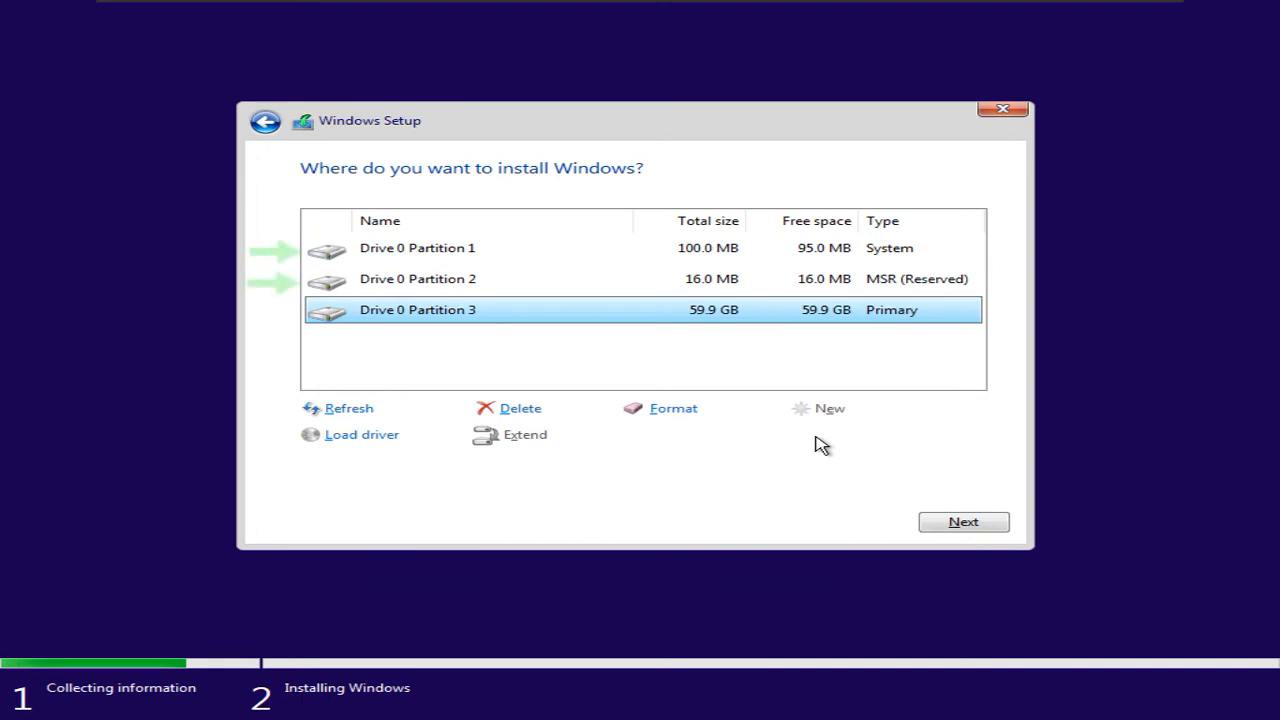
pyautogui.click(963, 524)
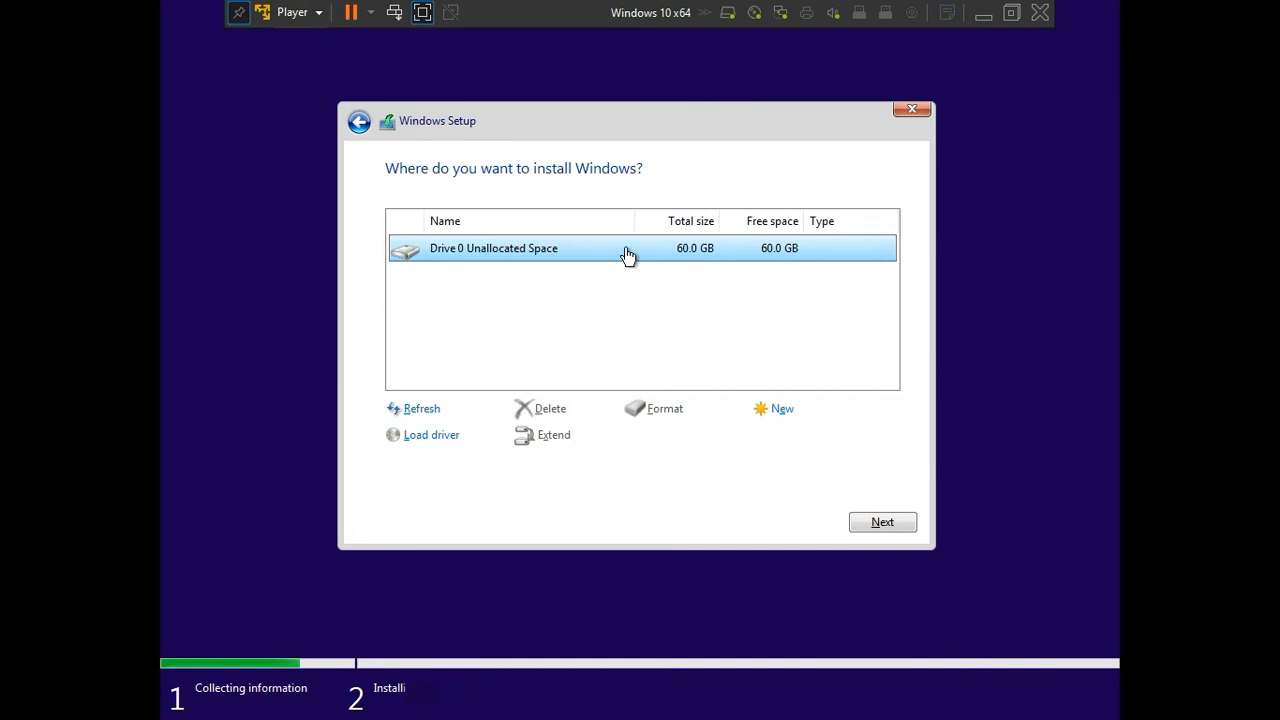
# Step: Create a primary partition of about 30 GB from Drive 0's unallocated space, allowing the additional system partitions
pyautogui.click(780, 412)
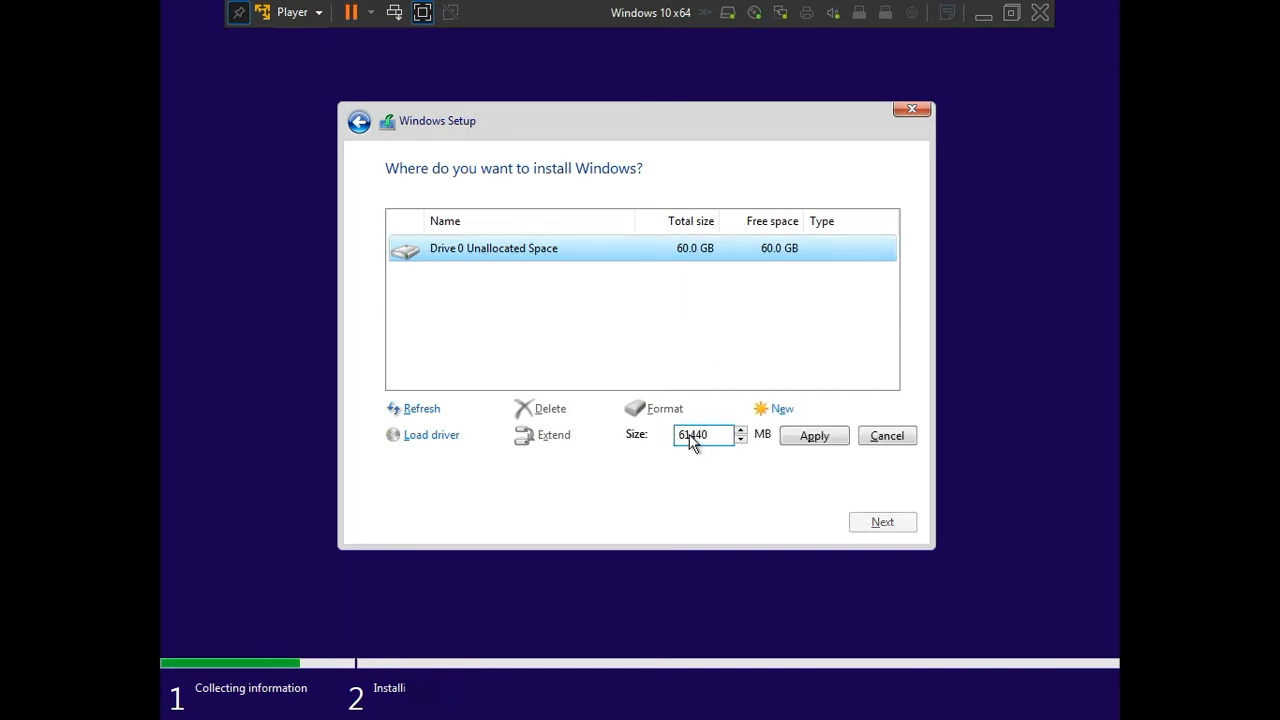
pyautogui.moveTo(689, 441); pyautogui.dragTo(679, 444)
pyautogui.write('30')
pyautogui.click(806, 437)
pyautogui.click(782, 441)
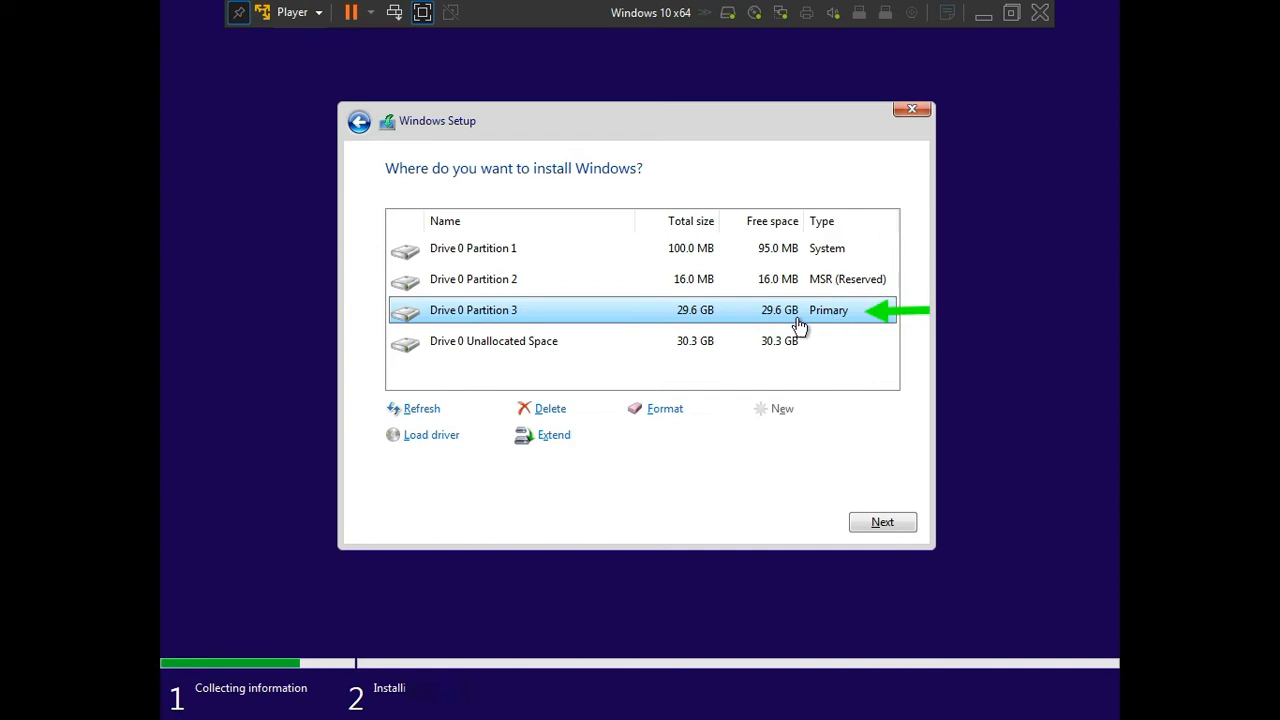
# Step: Create a 30999 MB partition from the remaining unallocated space and install Windows on Drive 0 Partition 3
pyautogui.click(585, 350)
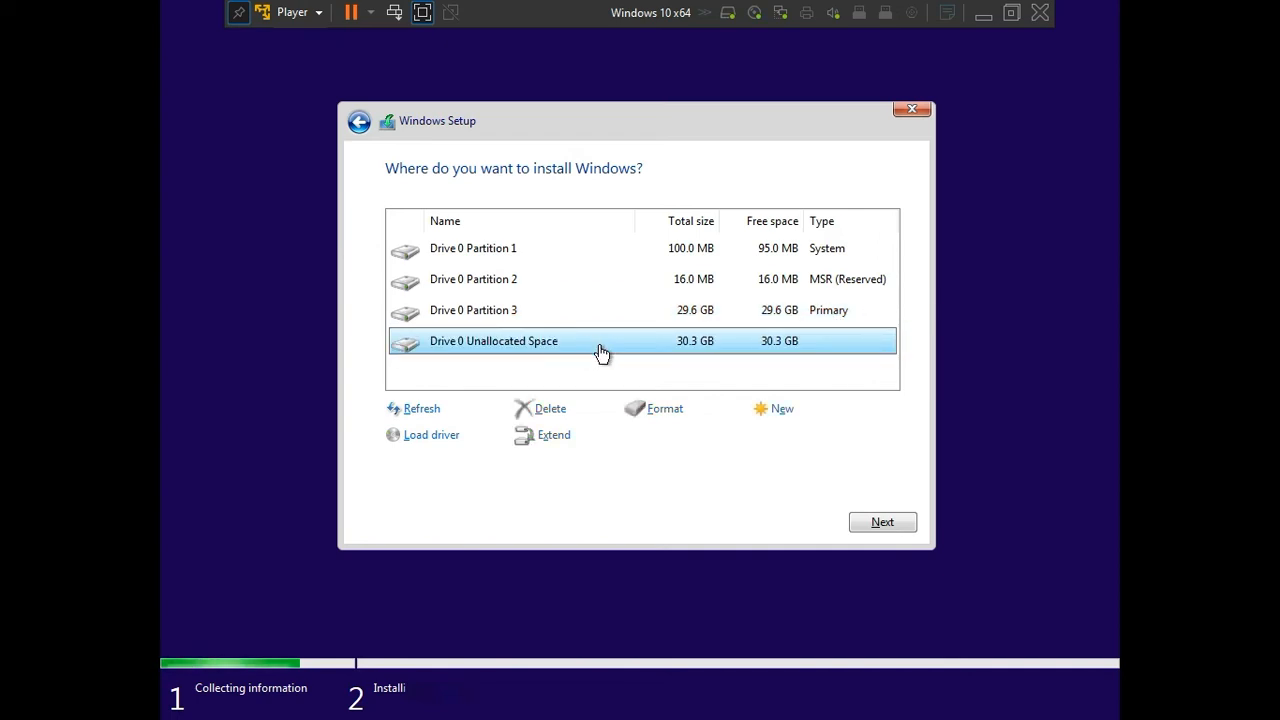
pyautogui.click(780, 412)
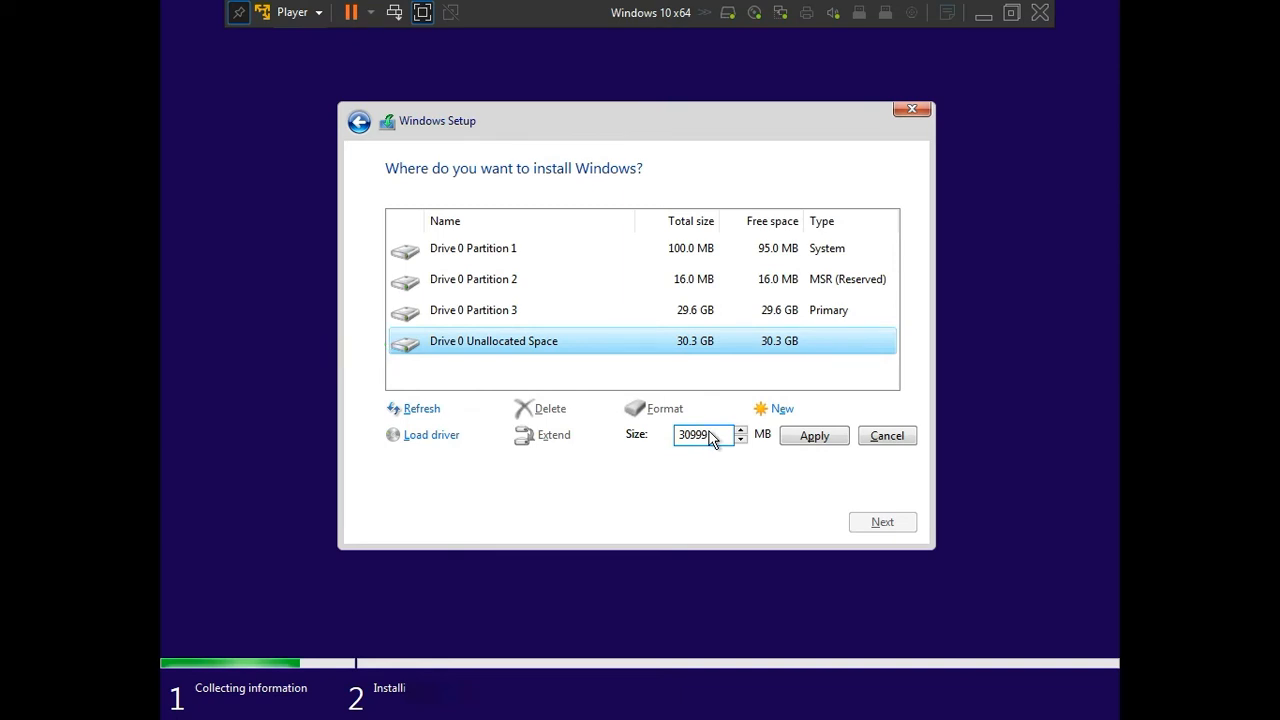
pyautogui.click(826, 445)
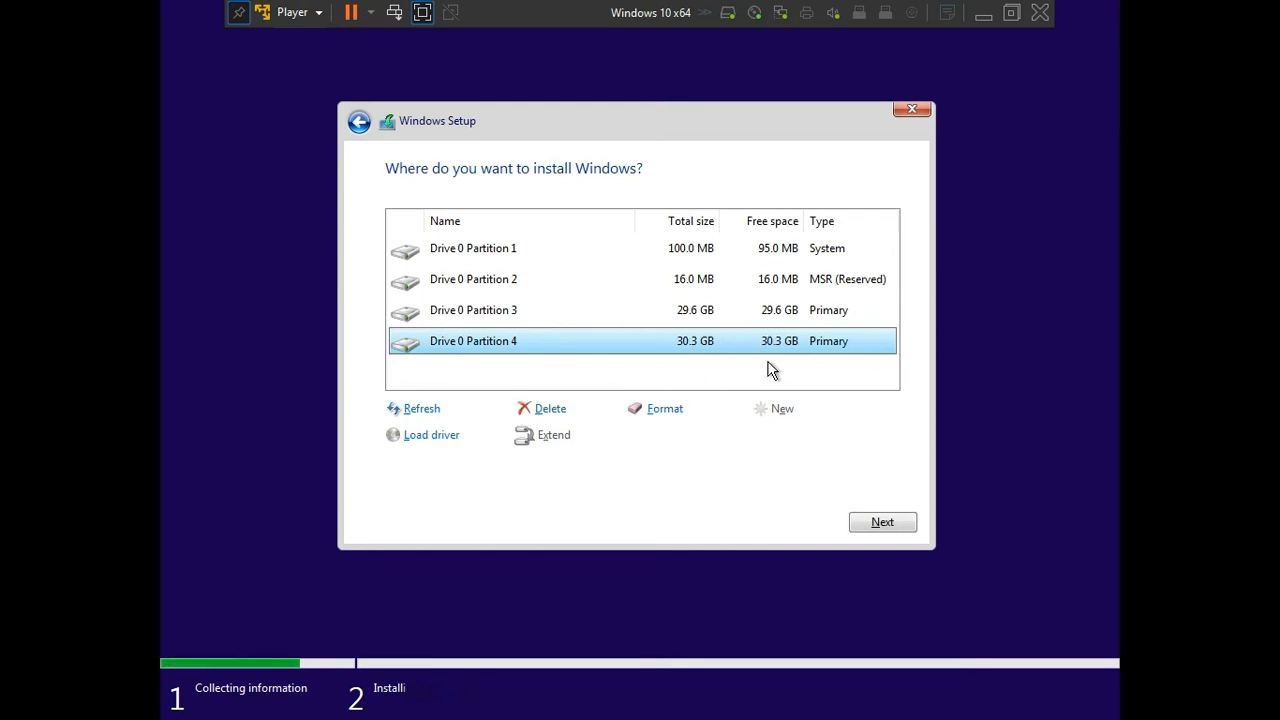
pyautogui.click(637, 320)
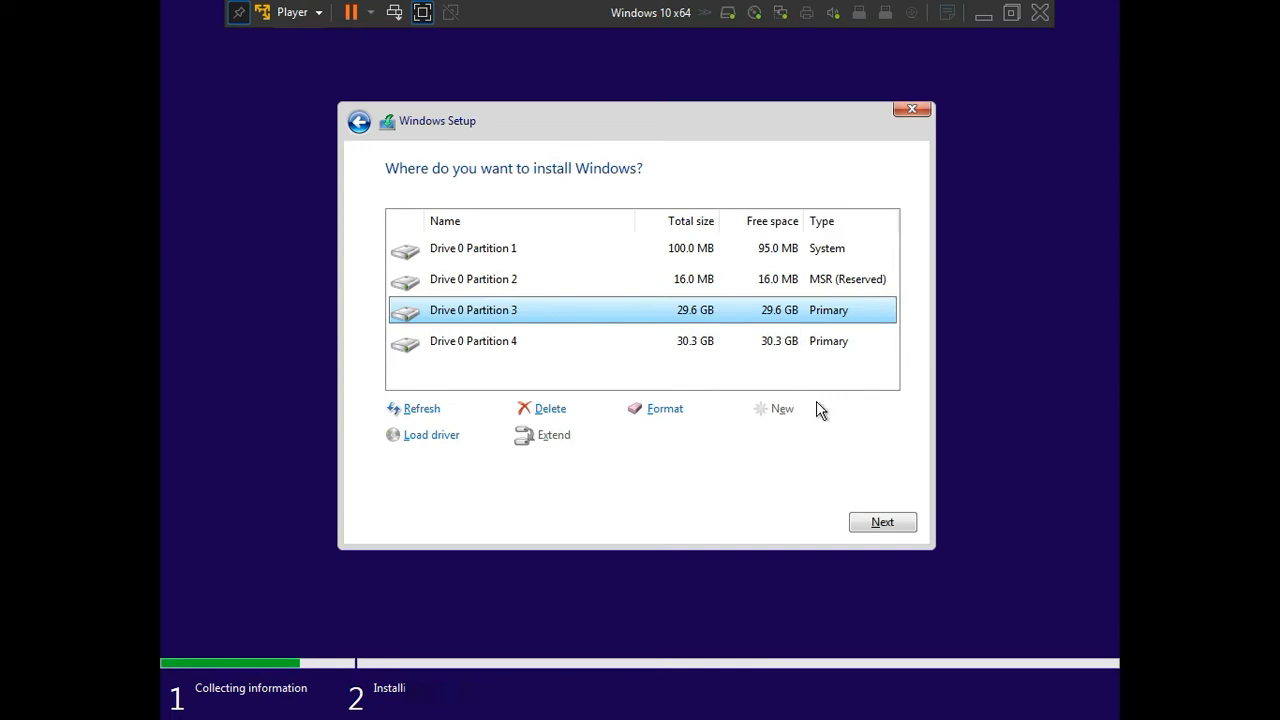
pyautogui.click(881, 521)
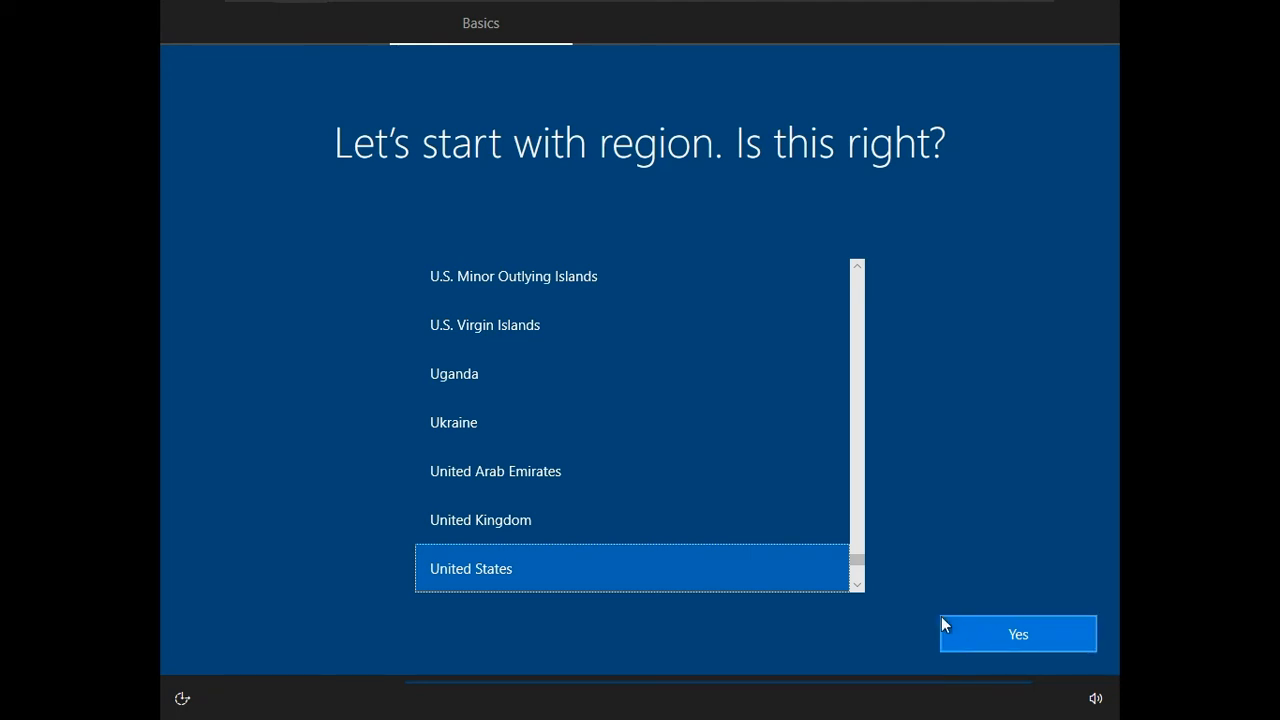
# Step: Confirm United States as the region and US as the keyboard layout, without a second layout
pyautogui.click(1036, 639)
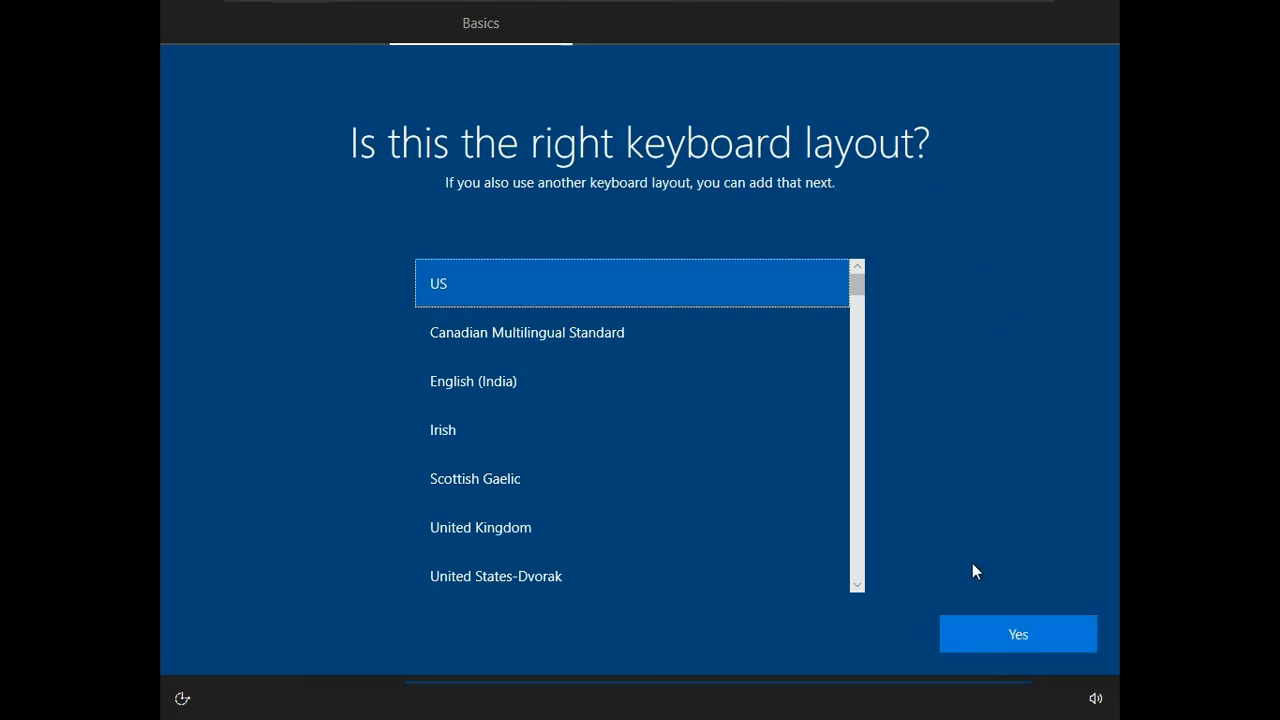
pyautogui.click(995, 636)
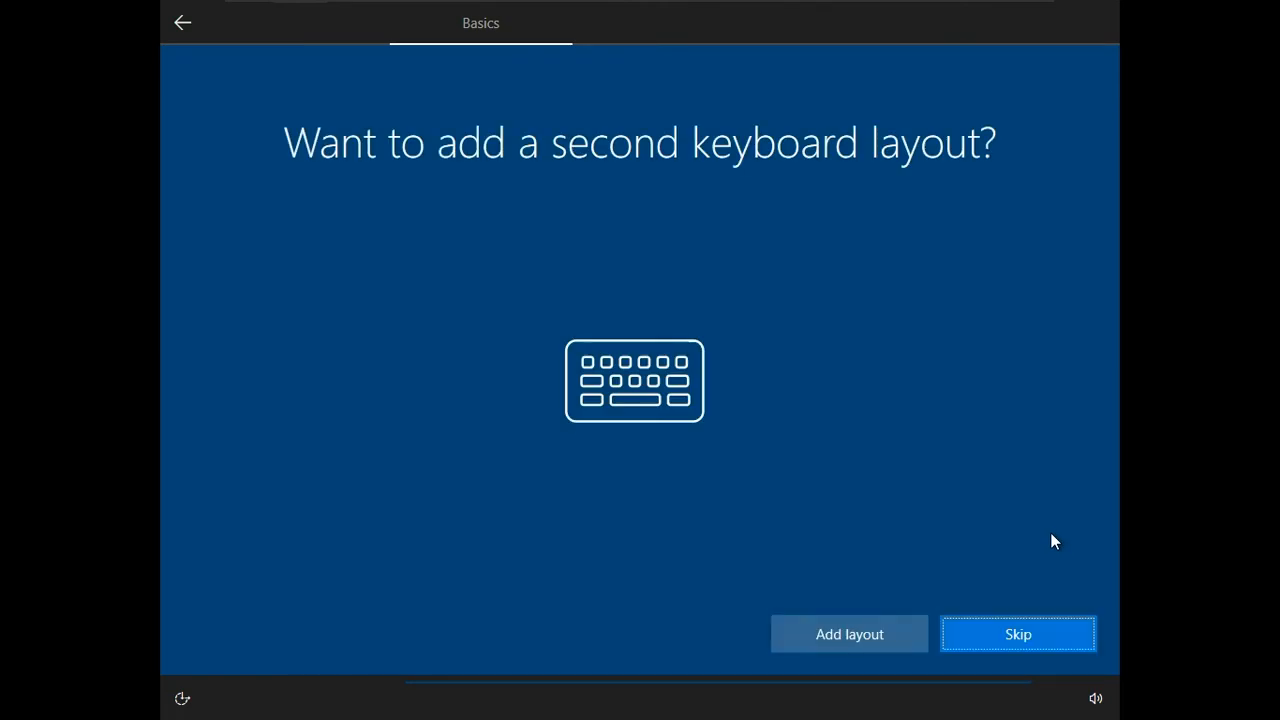
pyautogui.click(1031, 652)
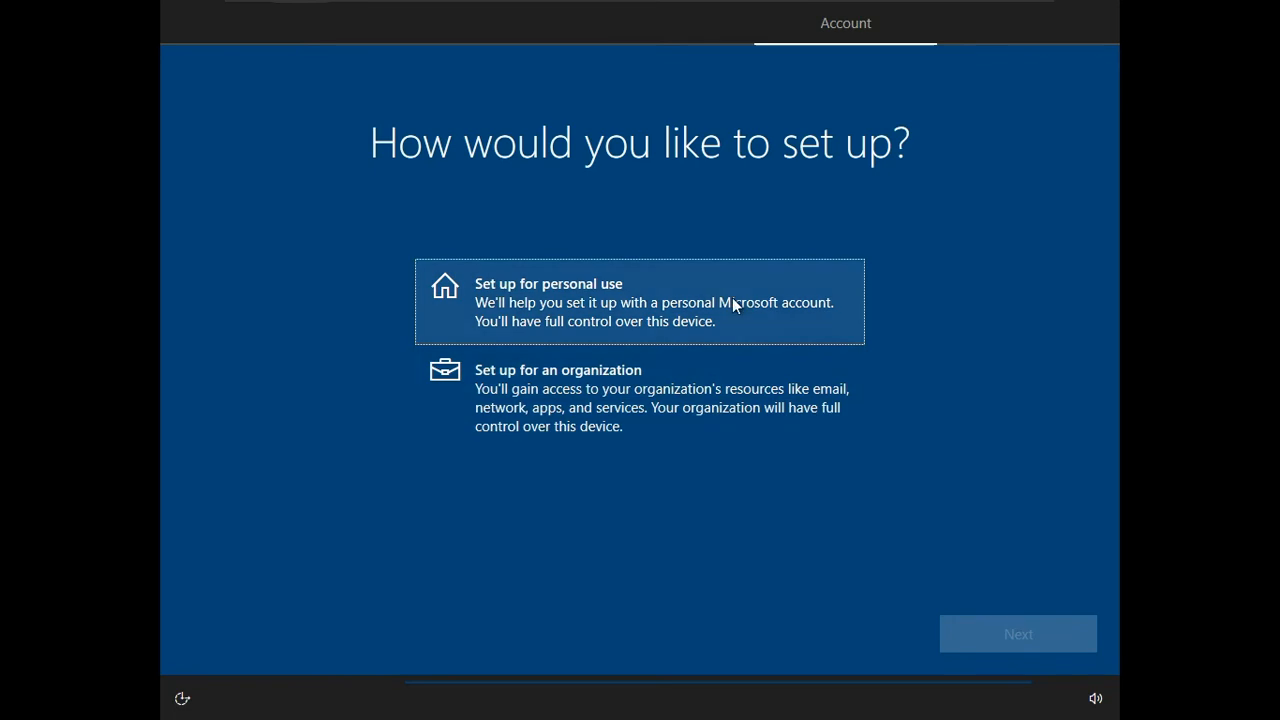
# Step: Set up Windows for personal use with an offline account and the limited experience
pyautogui.click(622, 320)
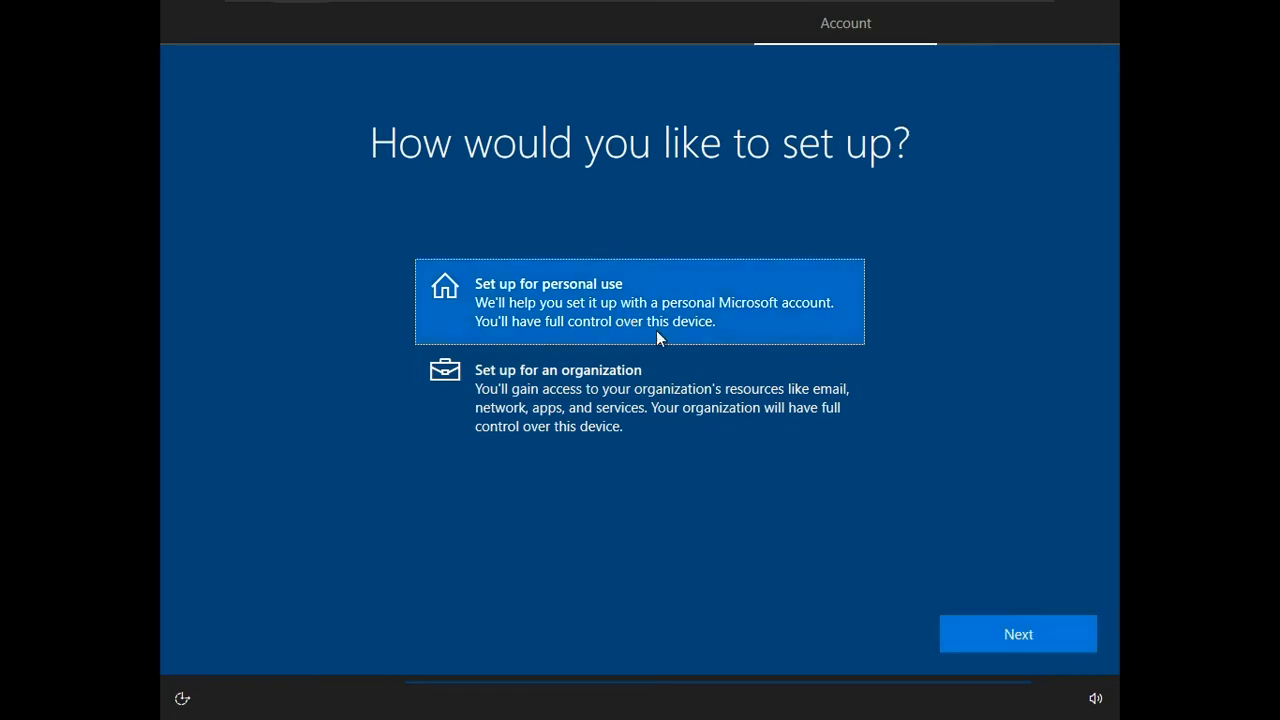
pyautogui.click(1028, 638)
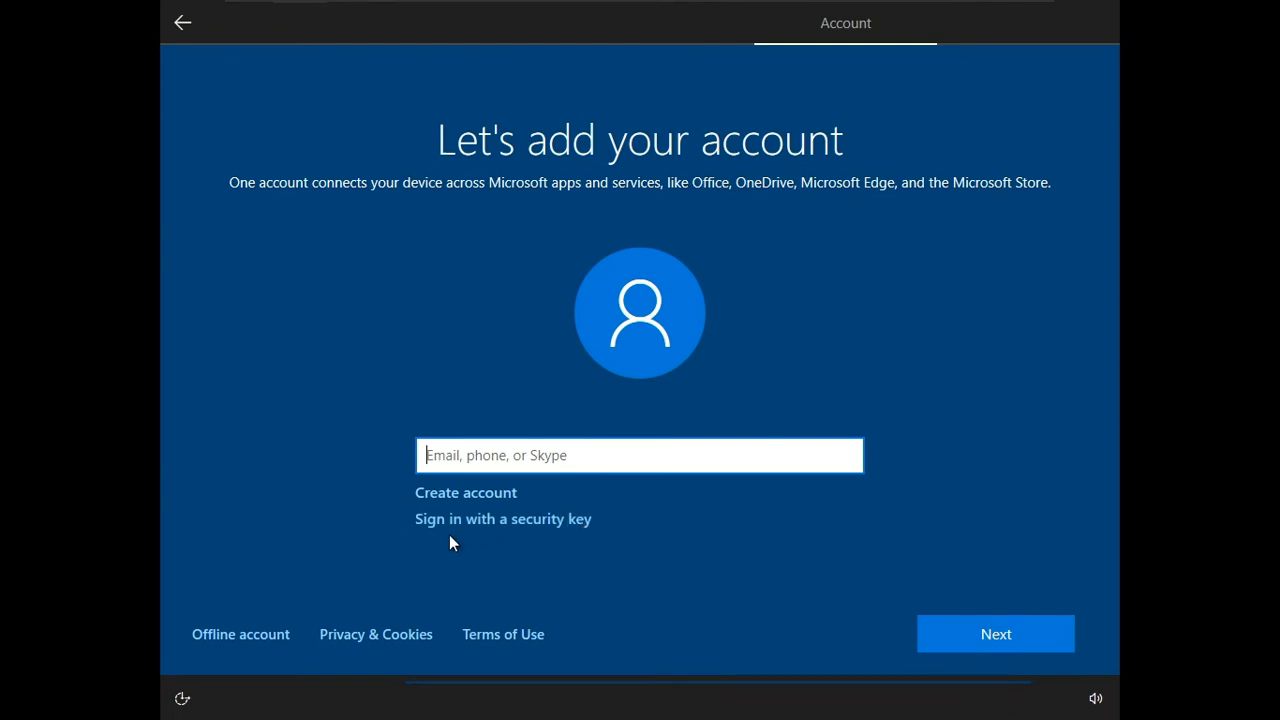
pyautogui.click(235, 638)
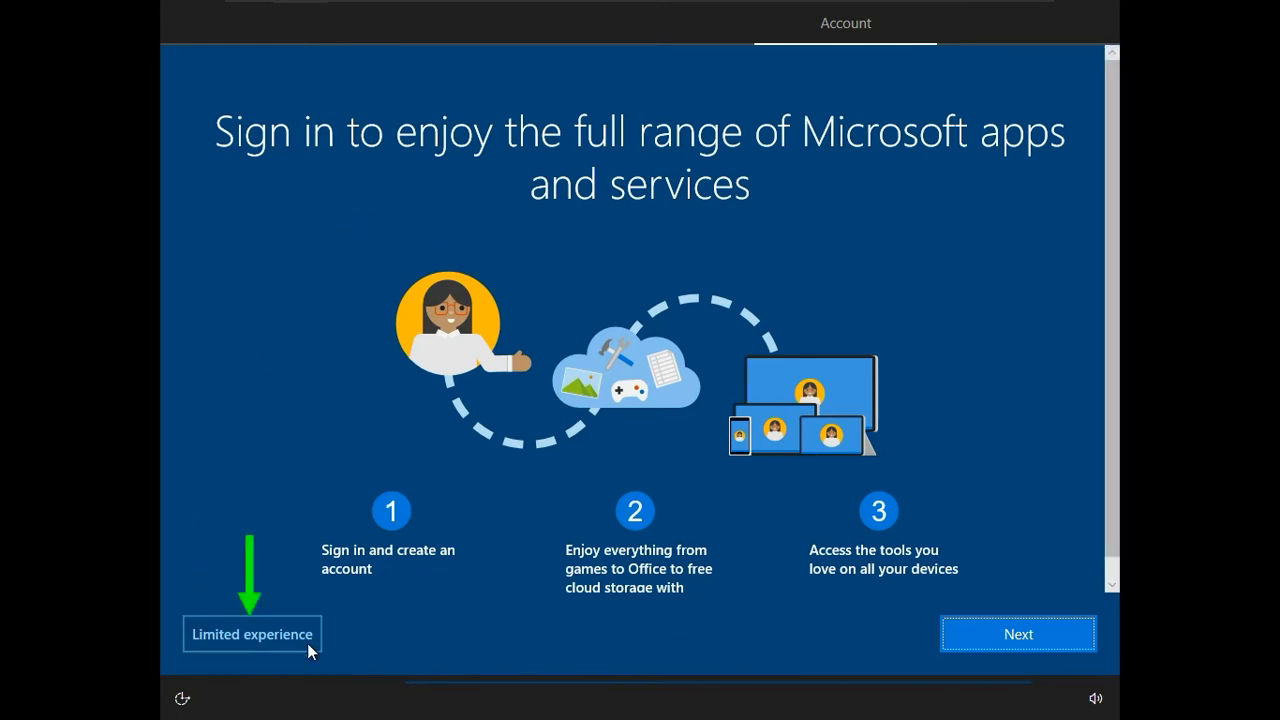
pyautogui.click(284, 627)
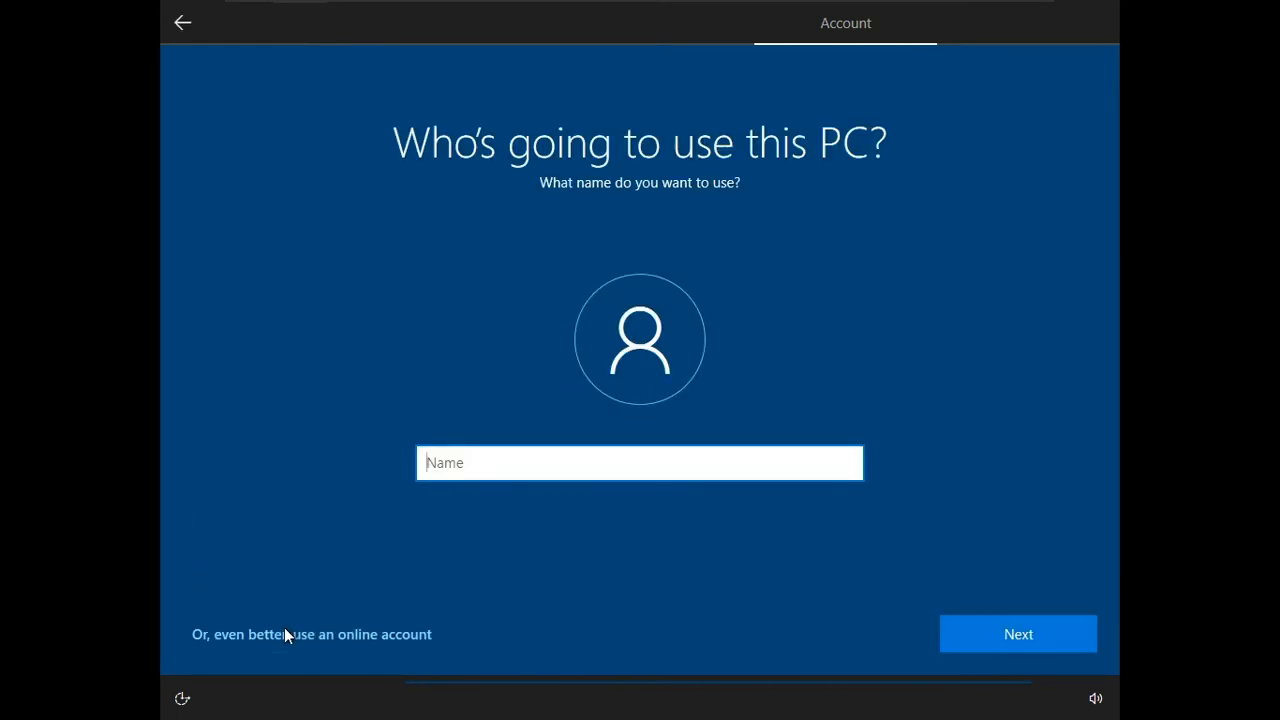
# Step: Name the local account "TinyTips" and leave its password blank
pyautogui.write('TinyTips')
pyautogui.click(1010, 631)
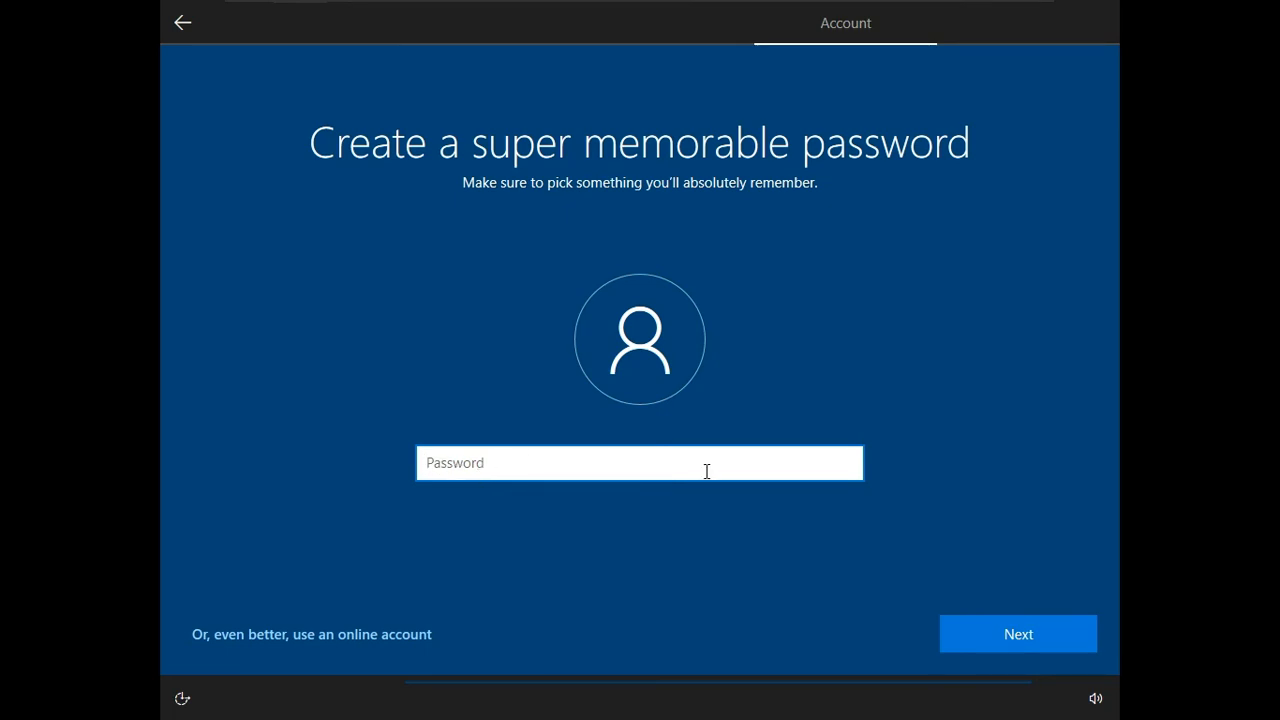
pyautogui.click(1001, 637)
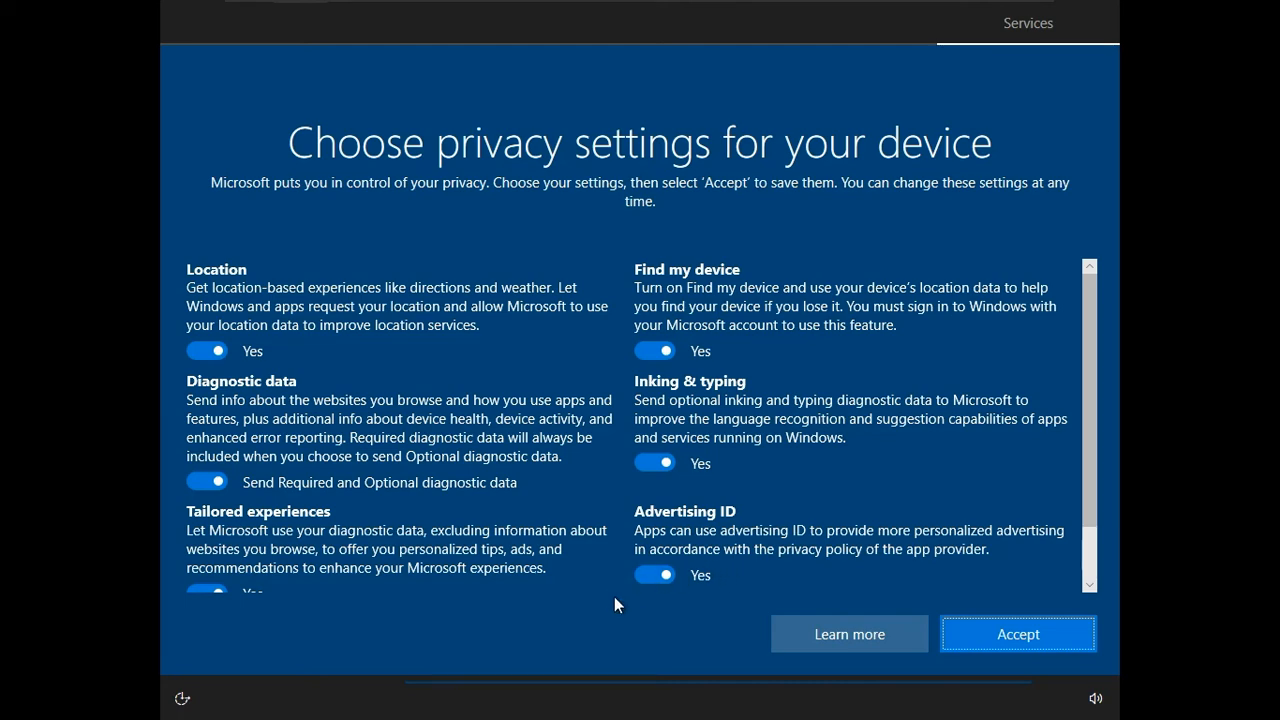
# Step: Accept the default device privacy settings and skip customizing the experience
pyautogui.click(988, 637)
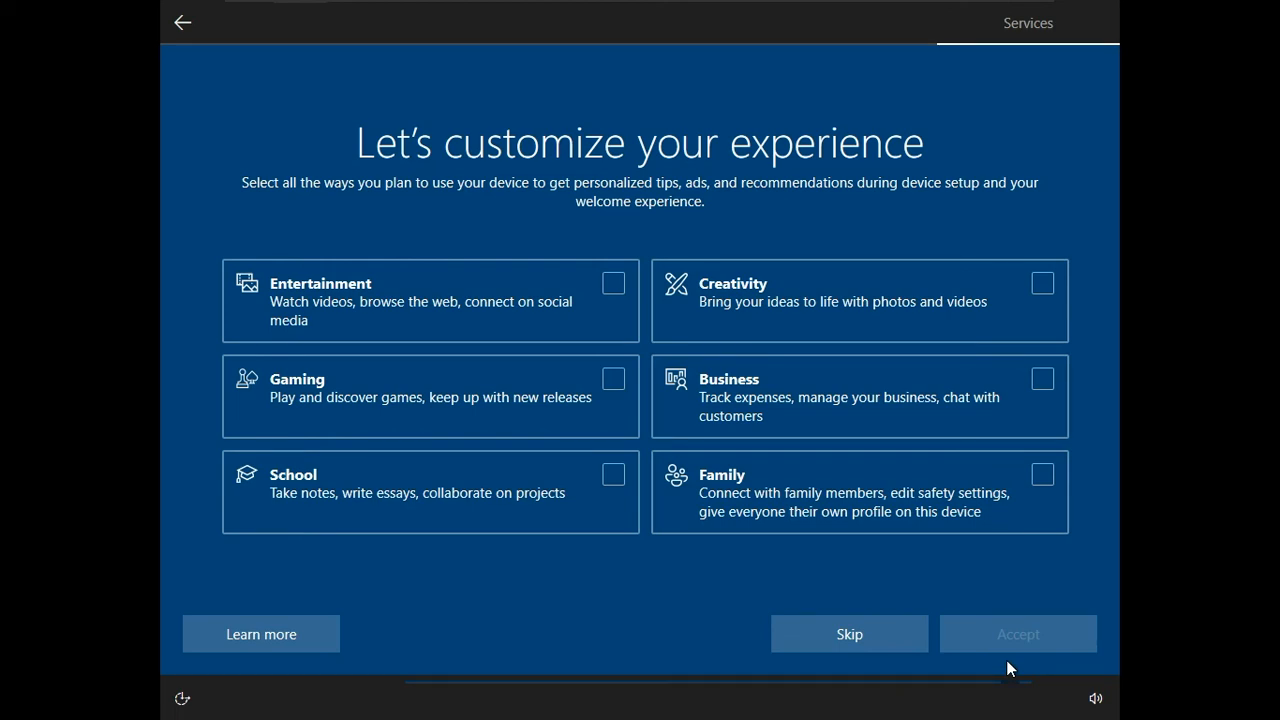
pyautogui.click(845, 637)
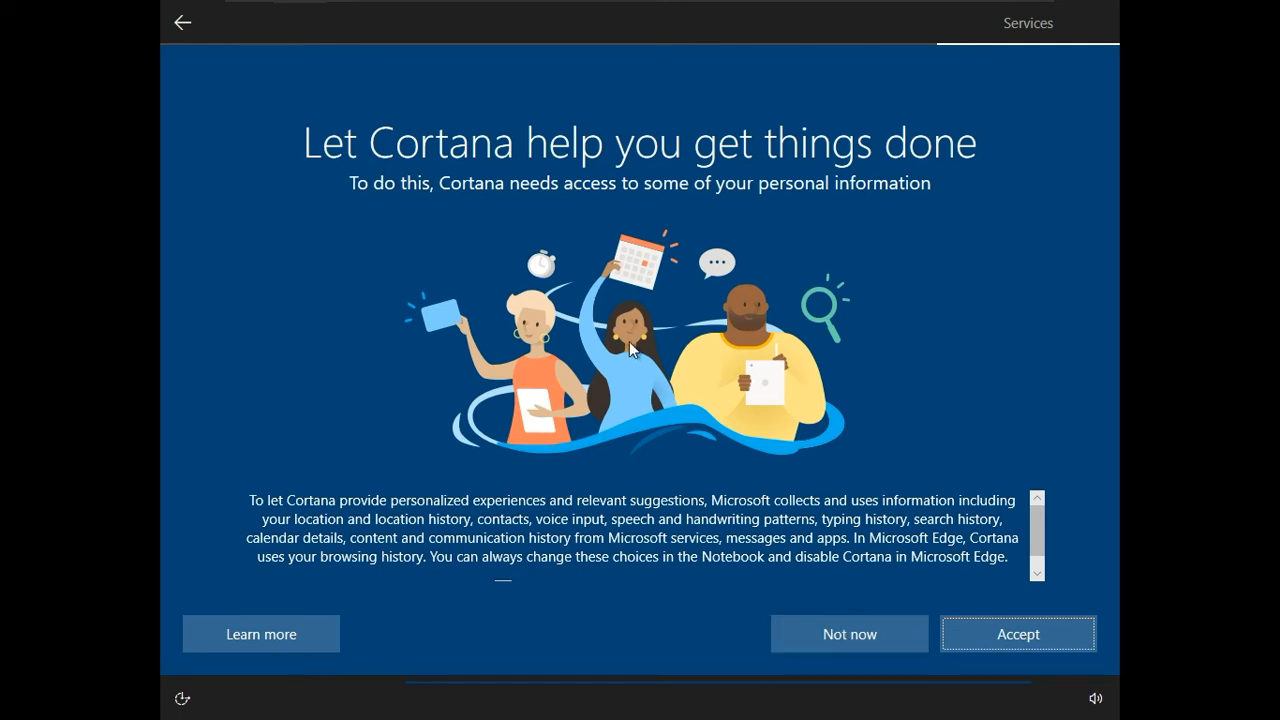
# Step: Decline Cortana to finish the Windows setup, and start Install VMware Tools for the virtual machine outside full screen
pyautogui.click(845, 633)
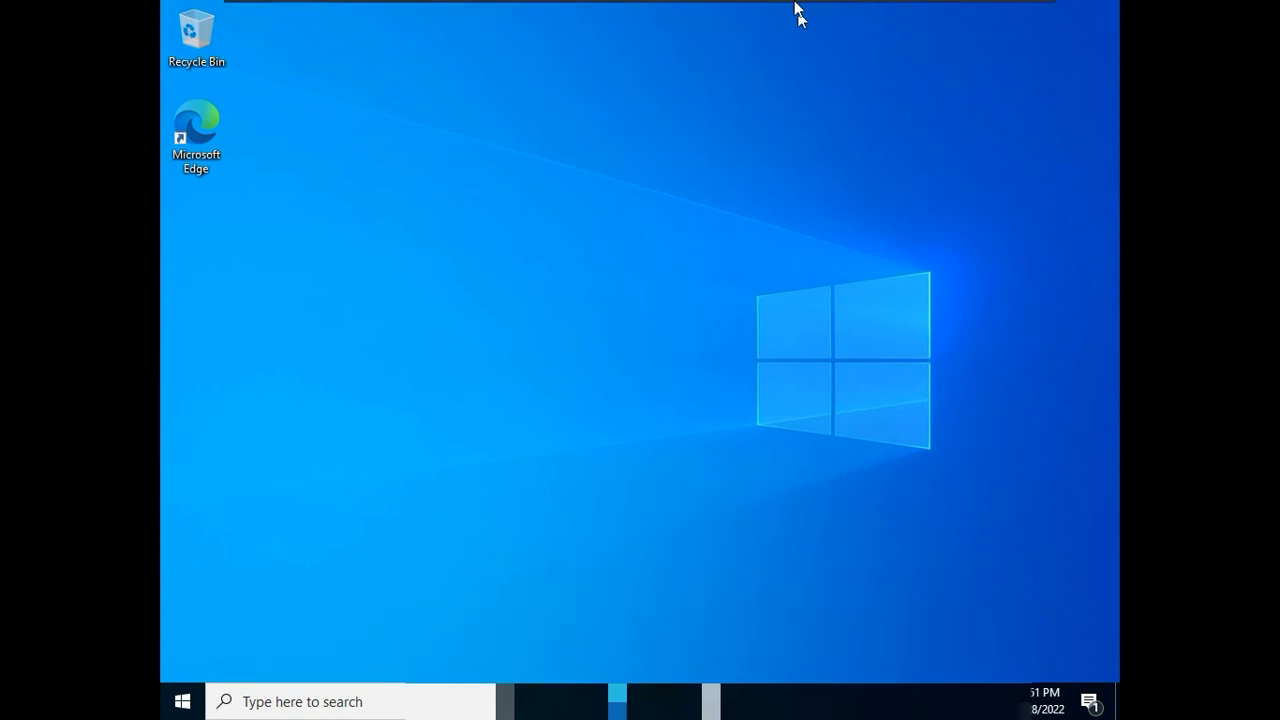
pyautogui.click(418, 14)
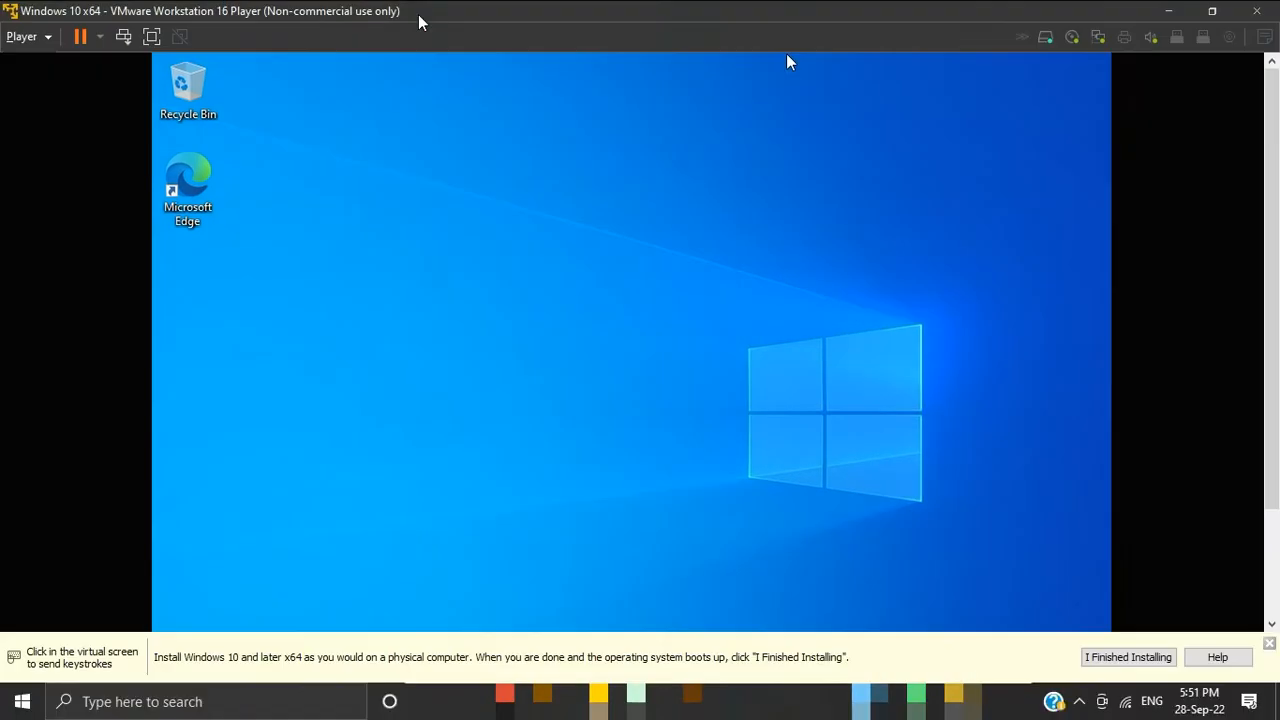
pyautogui.click(47, 37)
pyautogui.moveTo(55, 133)
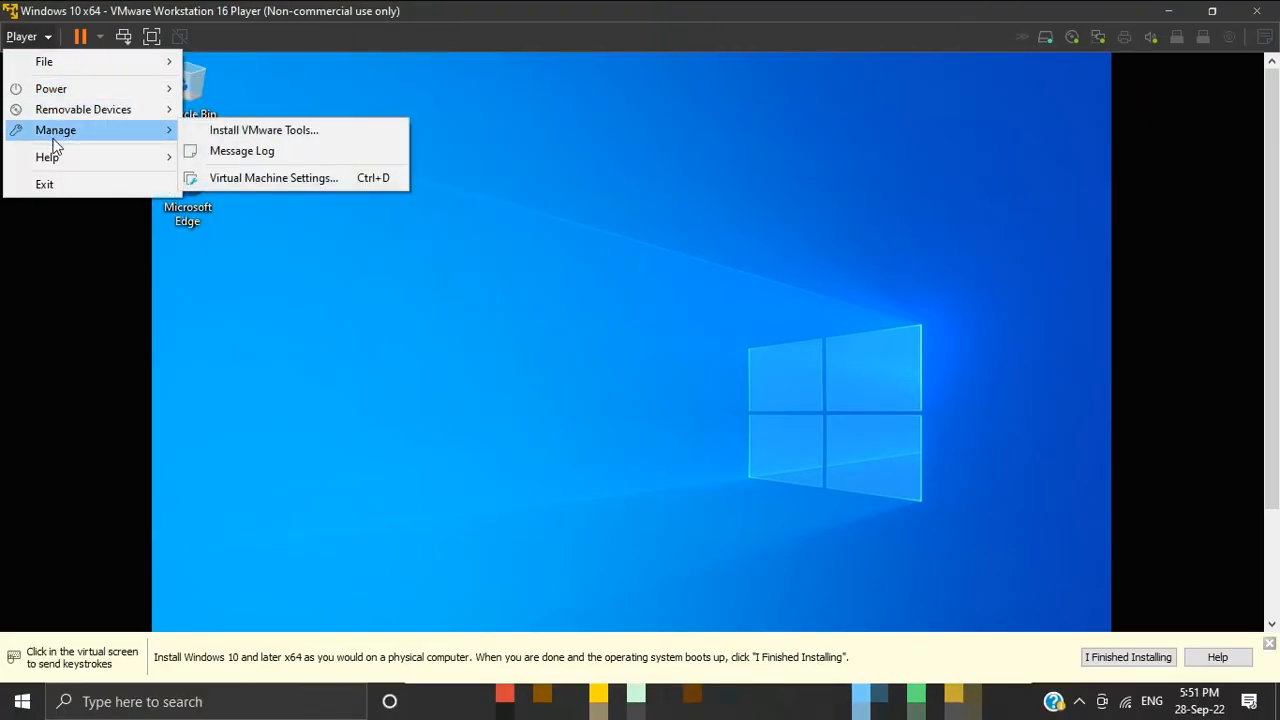
pyautogui.click(252, 131)
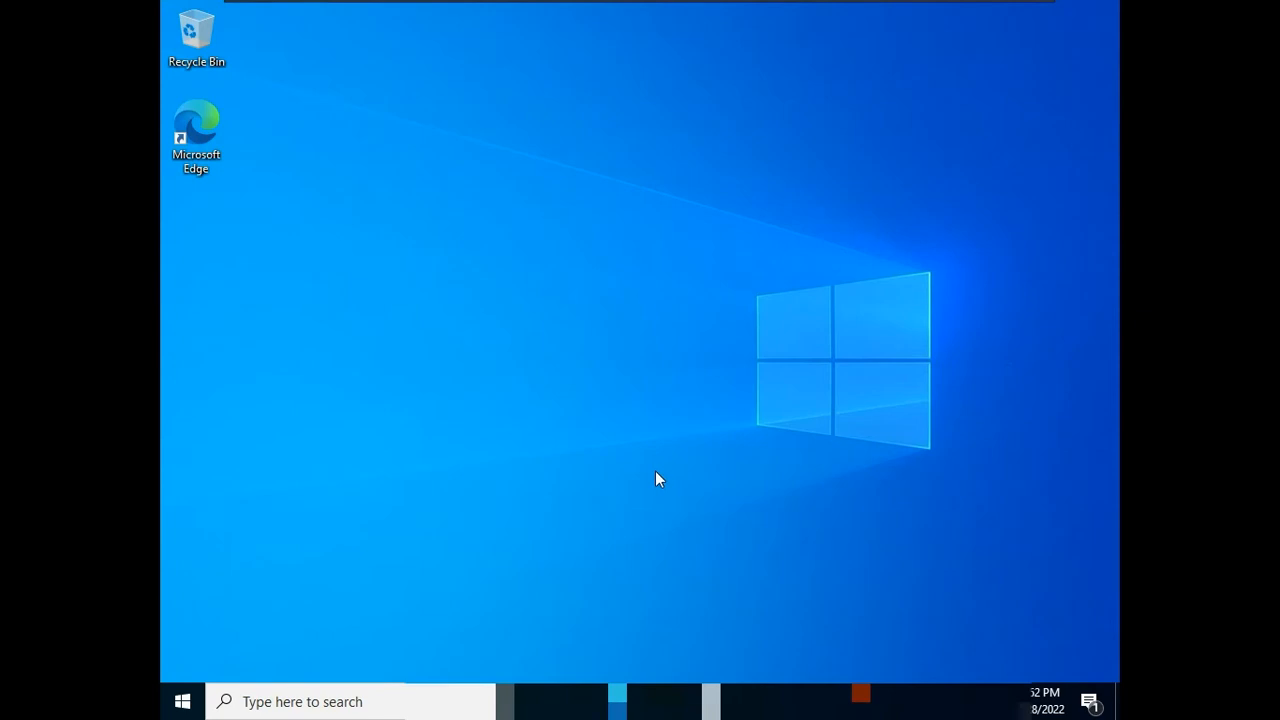
# Step: Launch the VMware Tools installer from DVD Drive (D:) in This PC and allow it to make changes
pyautogui.press('super+e')
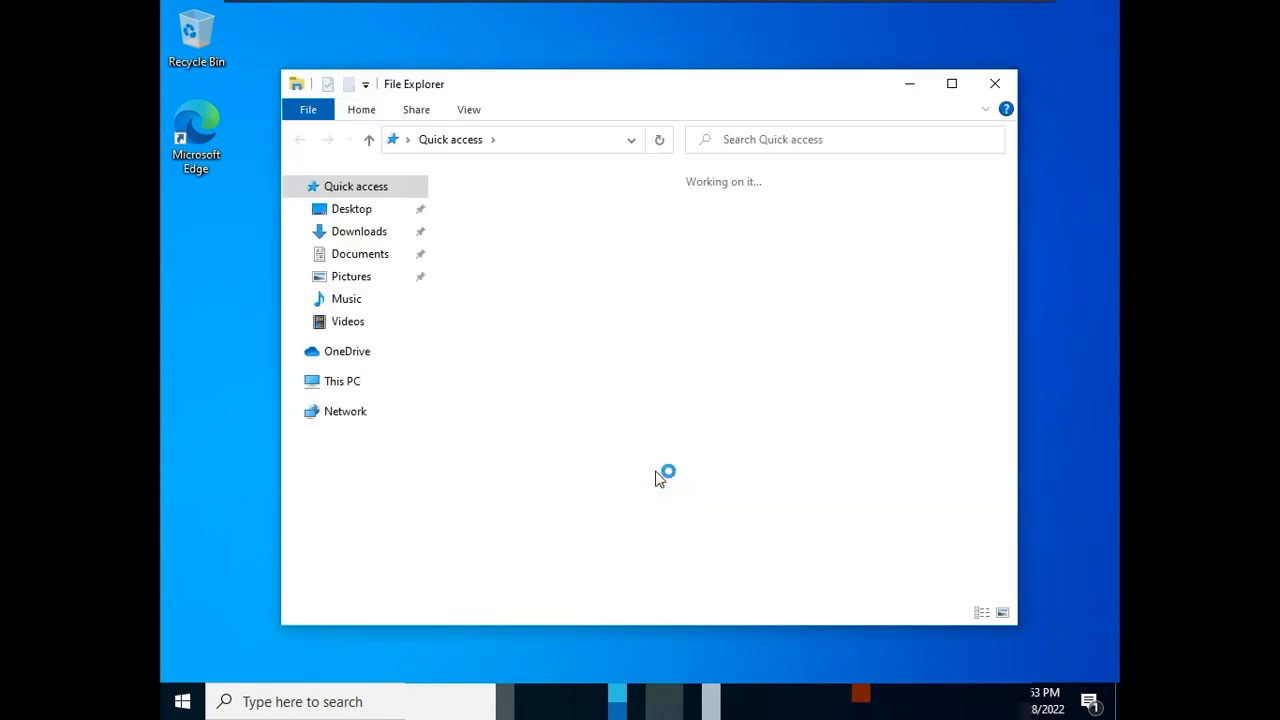
pyautogui.click(322, 383)
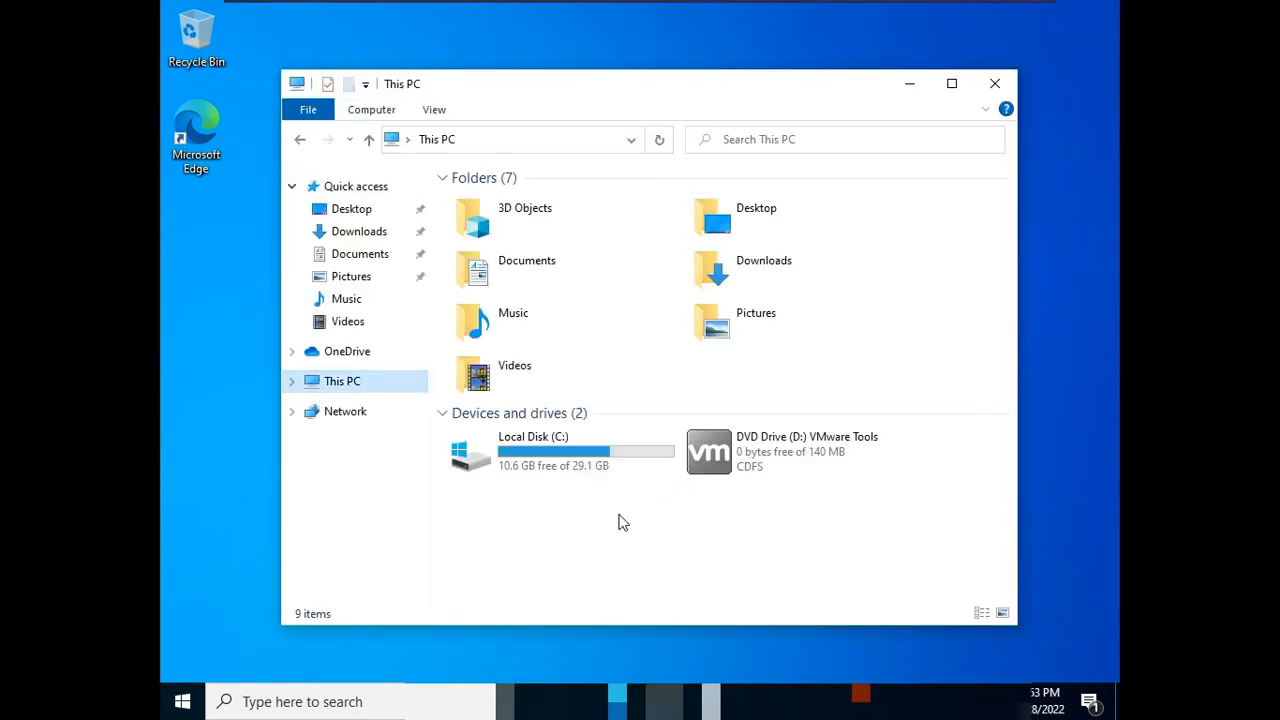
pyautogui.click(778, 450)
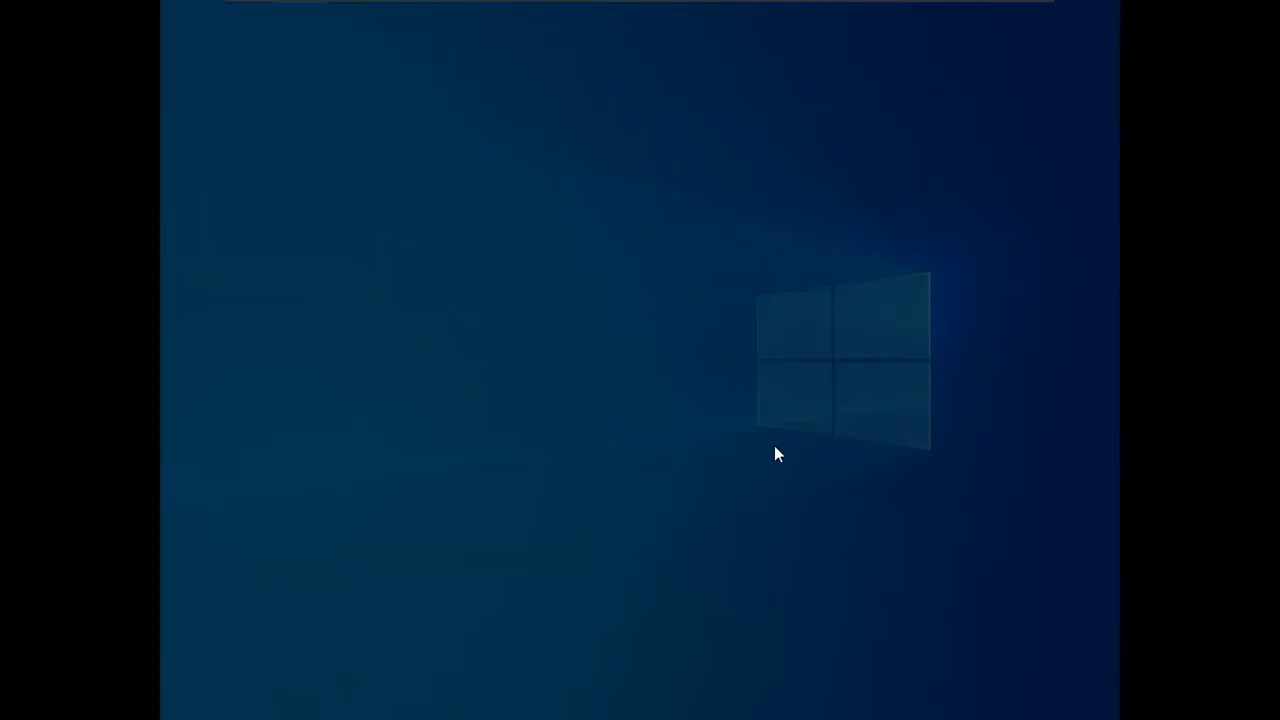
pyautogui.click(584, 477)
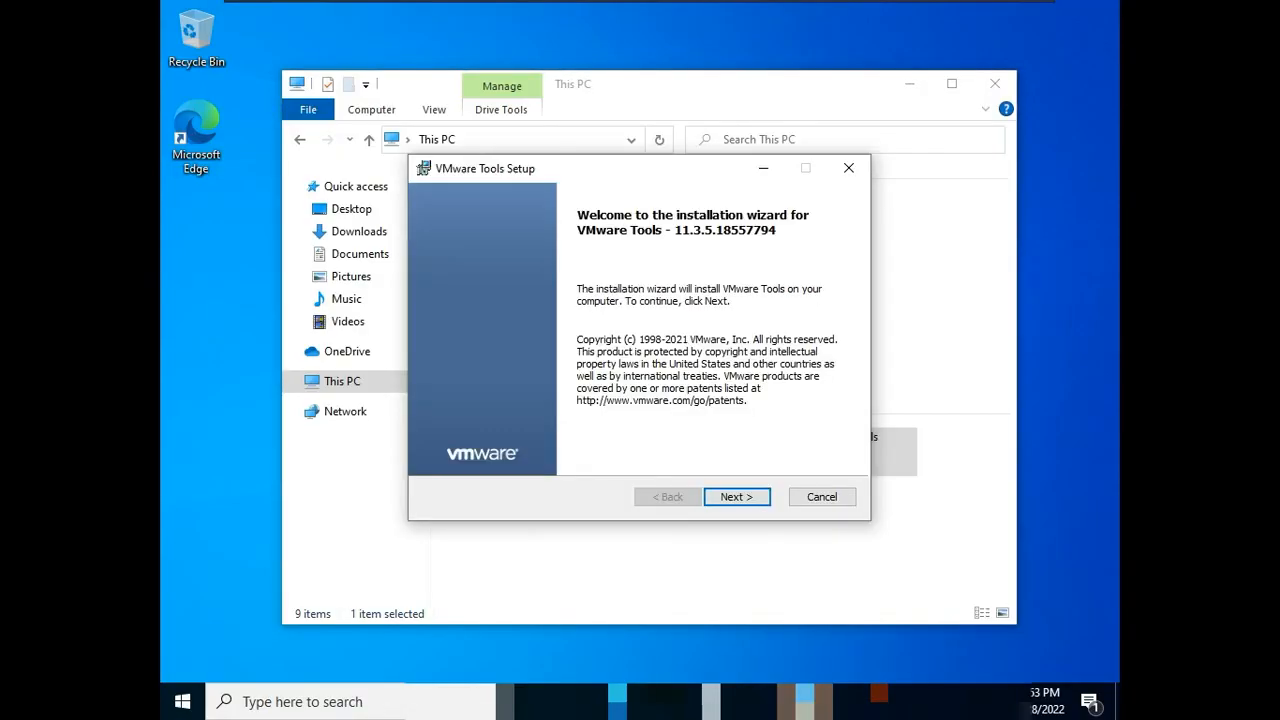
# Step: Install VMware Tools with the Typical setup type, finish the wizard and restart the virtual machine
pyautogui.click(731, 497)
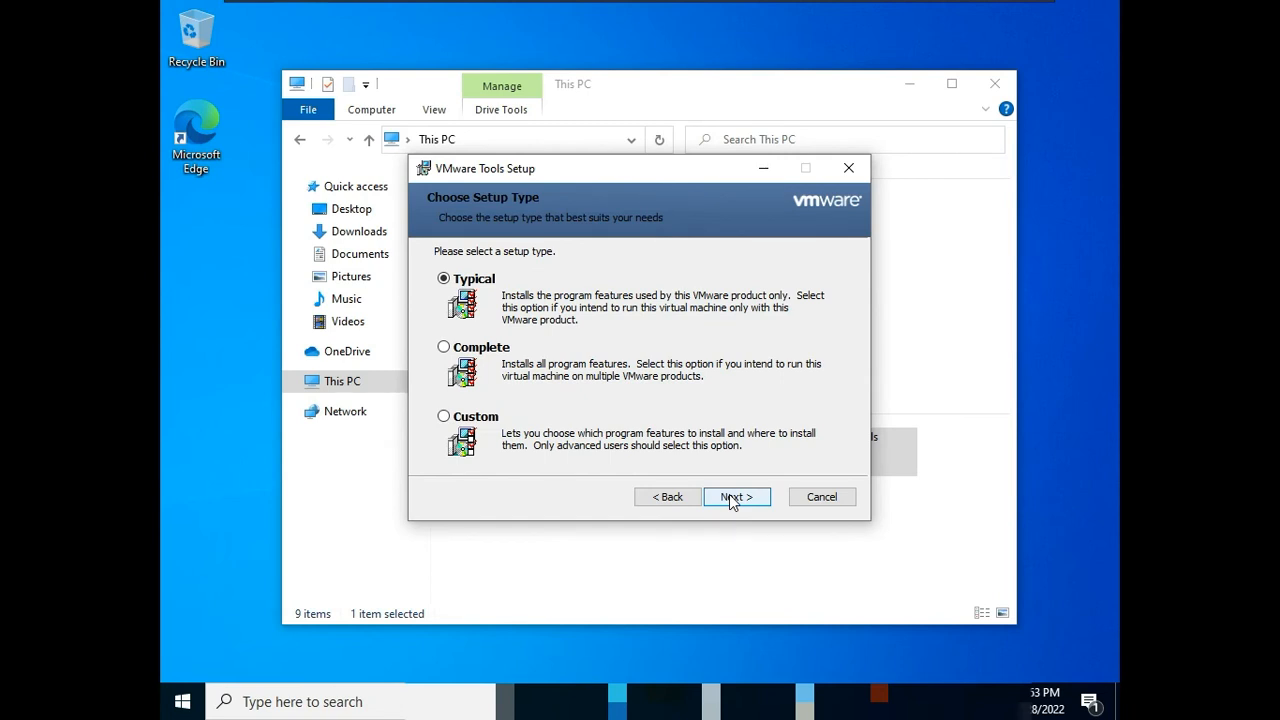
pyautogui.click(731, 497)
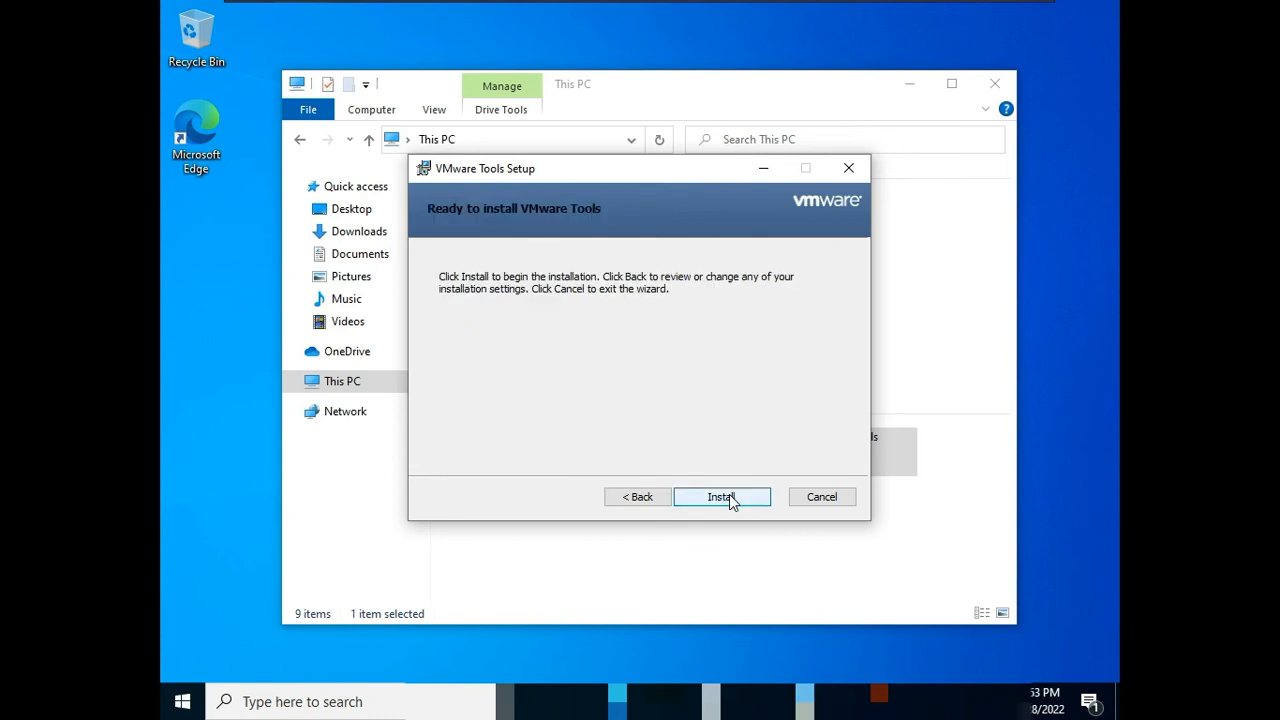
pyautogui.click(729, 494)
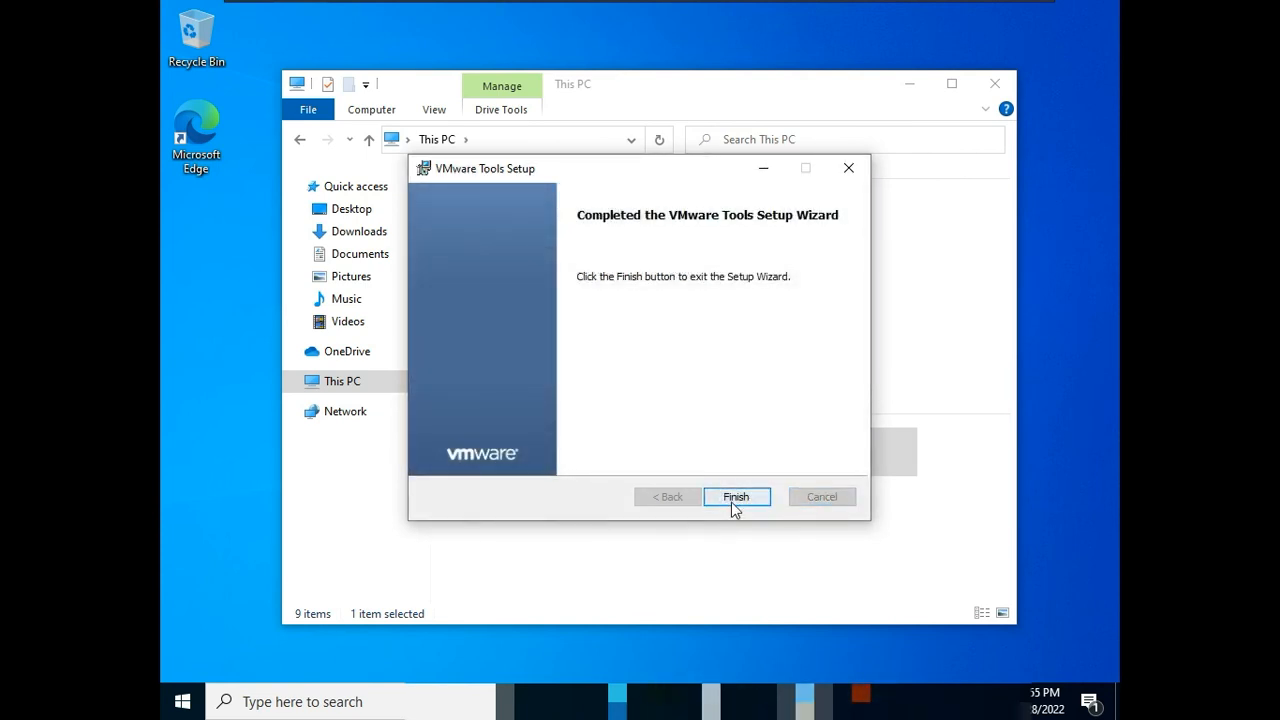
pyautogui.click(731, 500)
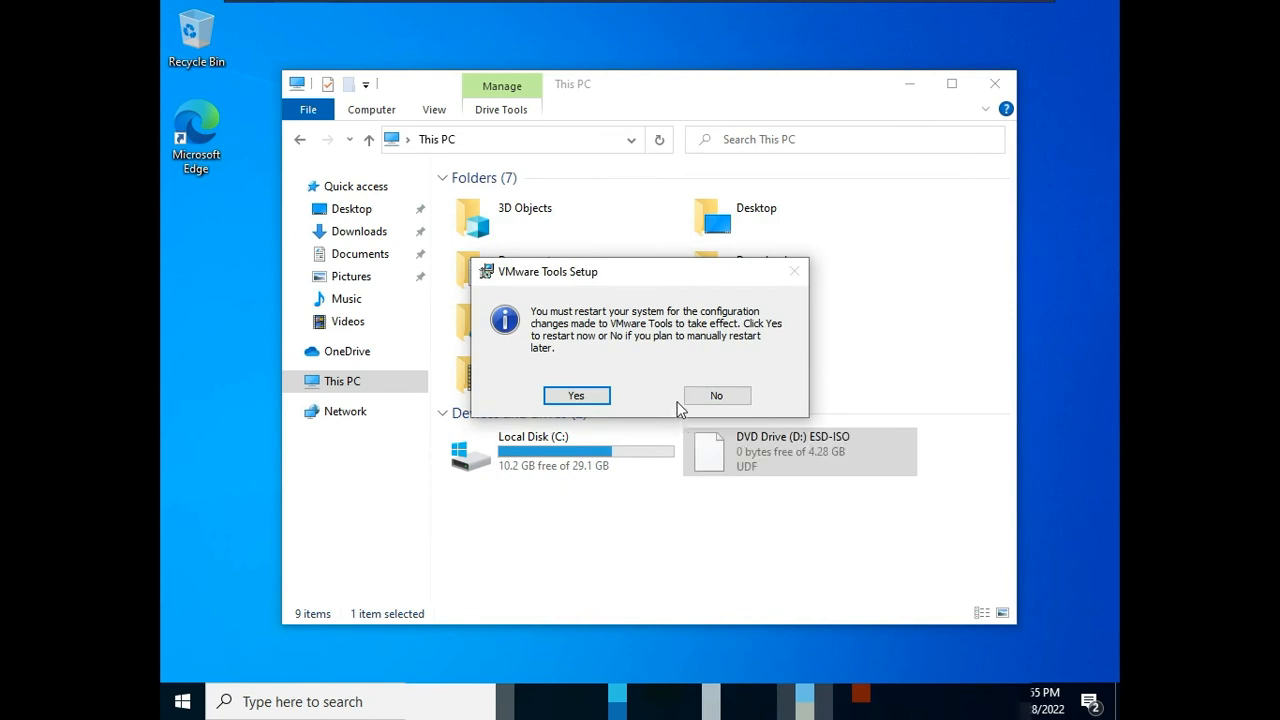
pyautogui.click(580, 397)
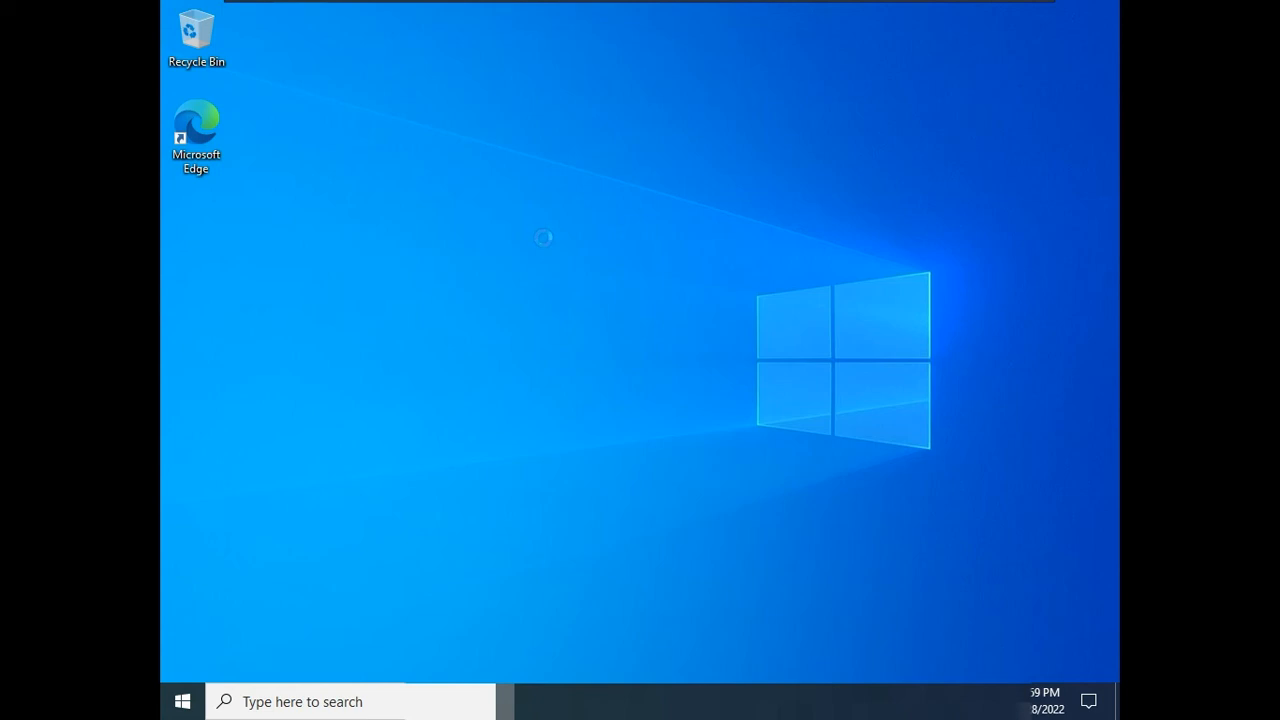
# Step: Show the Computer and User's Files icons on the desktop through the Themes desktop icon settings, and close Settings
pyautogui.rightClick(544, 242)
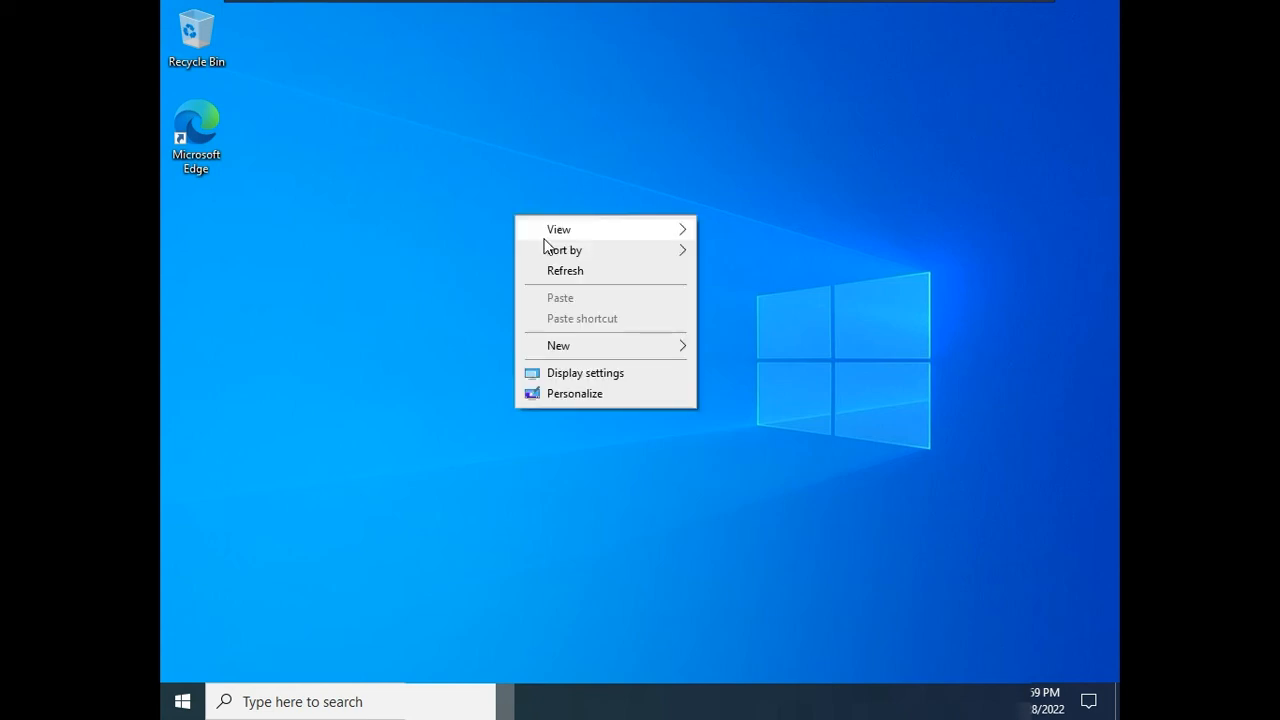
pyautogui.click(587, 398)
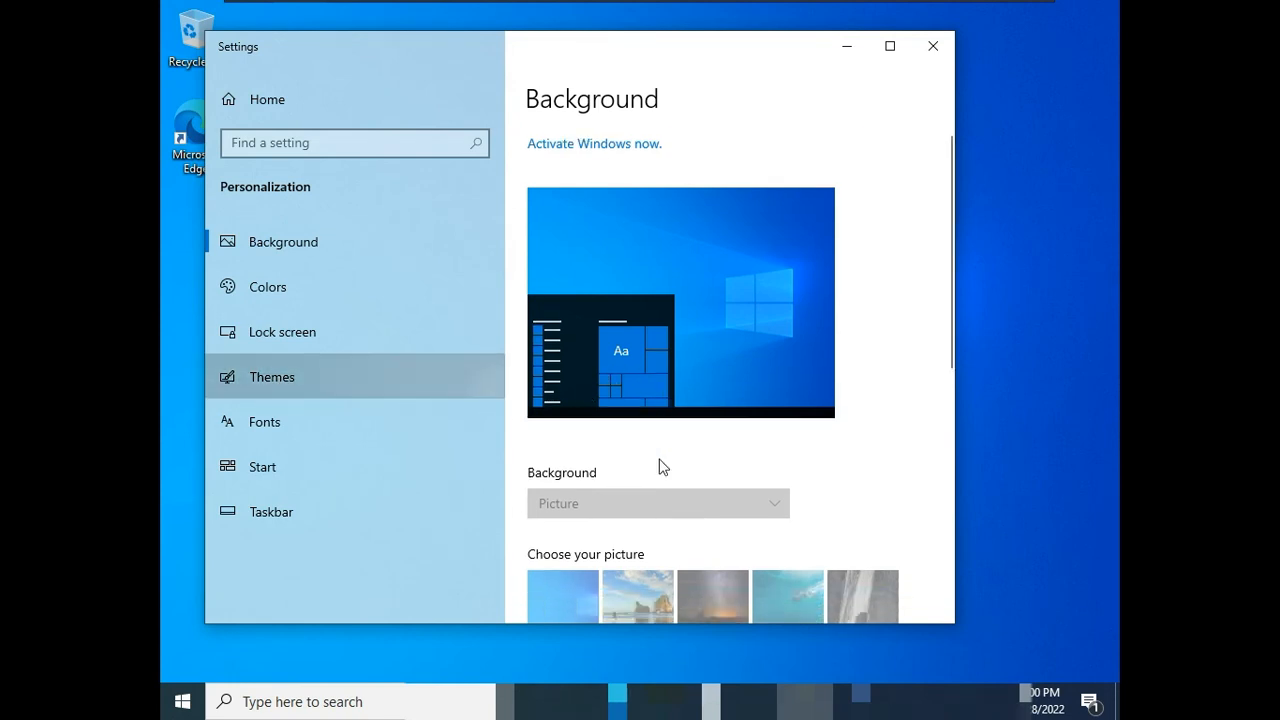
pyautogui.scroll(-5, 660, 466)
pyautogui.scroll(-6, 657, 466)
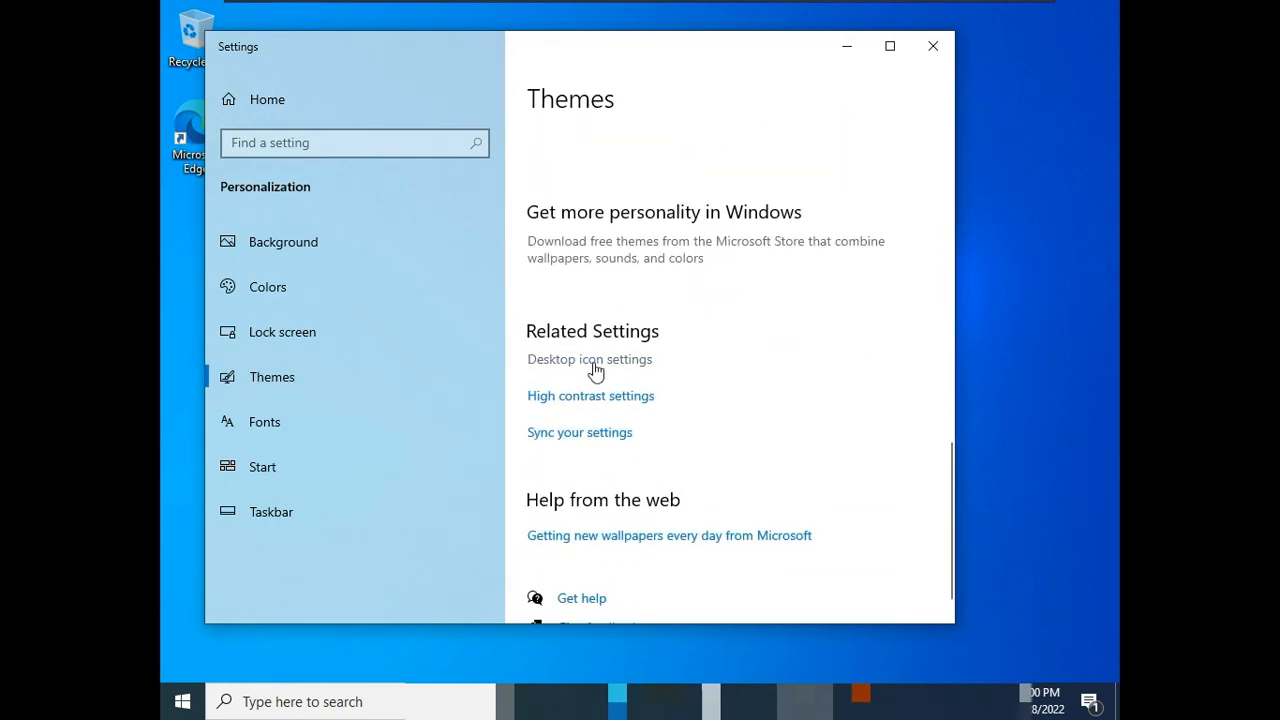
pyautogui.click(597, 362)
pyautogui.click(323, 212)
pyautogui.click(324, 232)
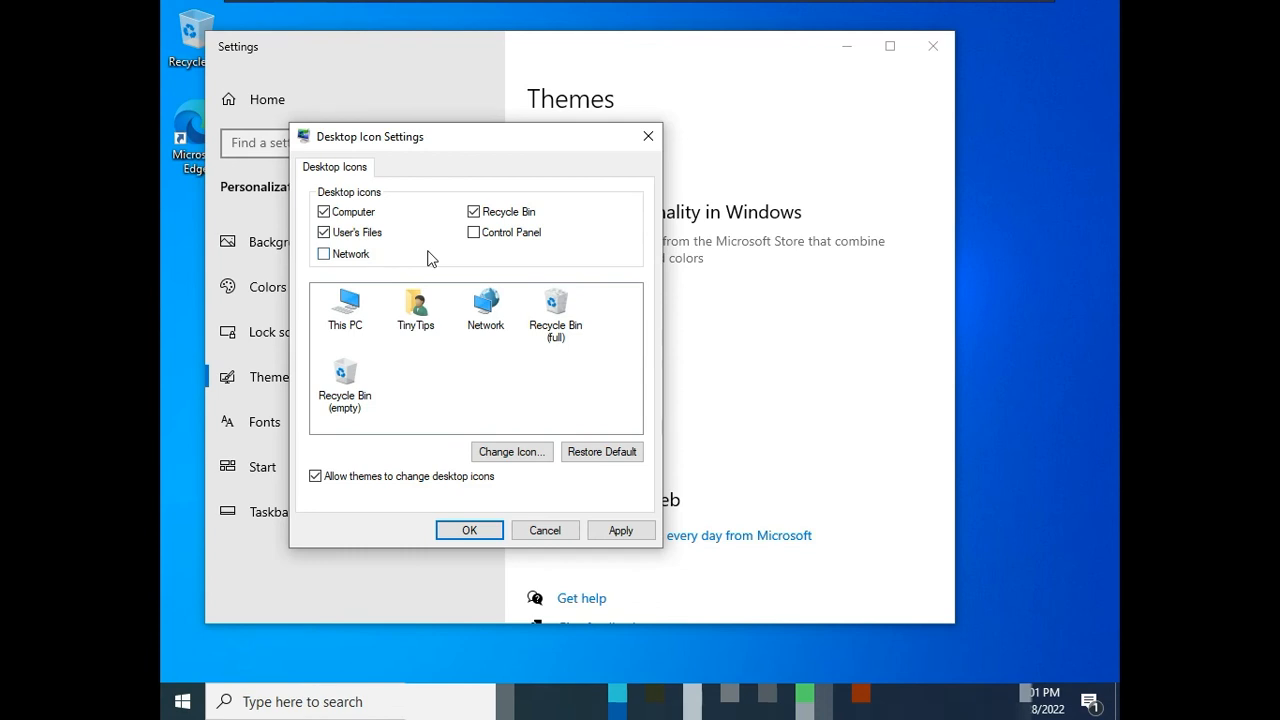
pyautogui.click(452, 531)
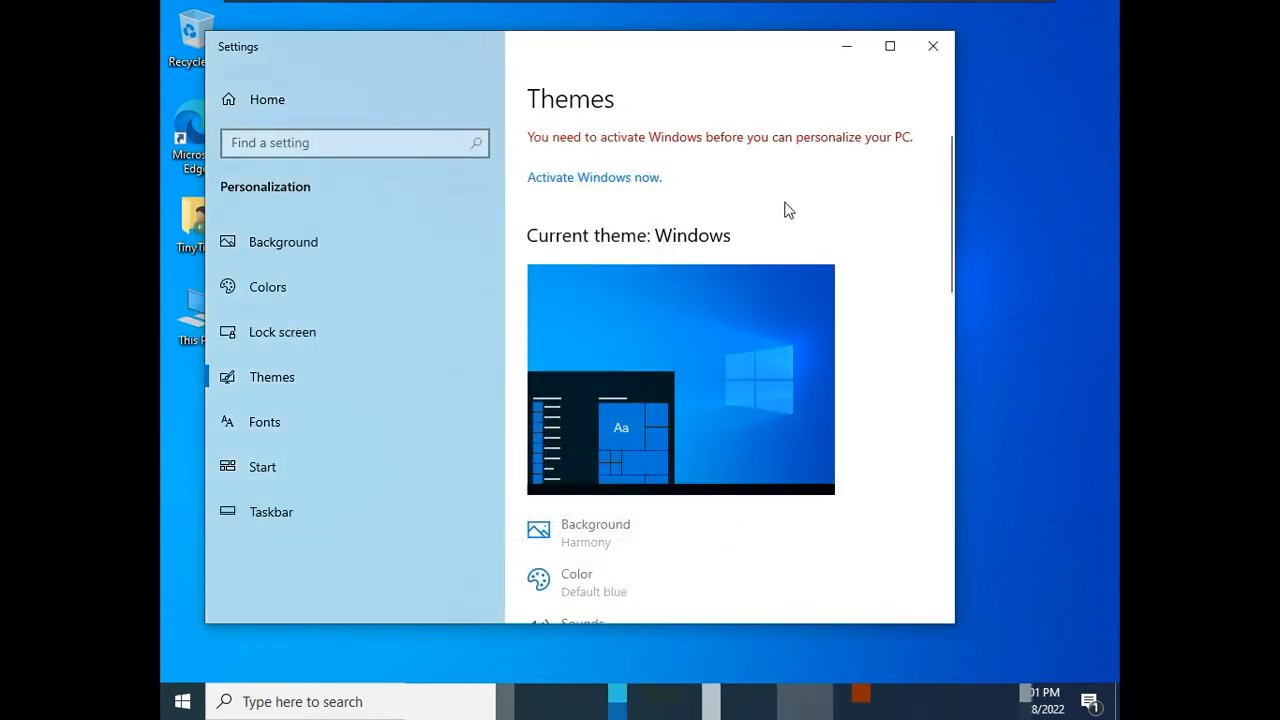
pyautogui.click(933, 46)
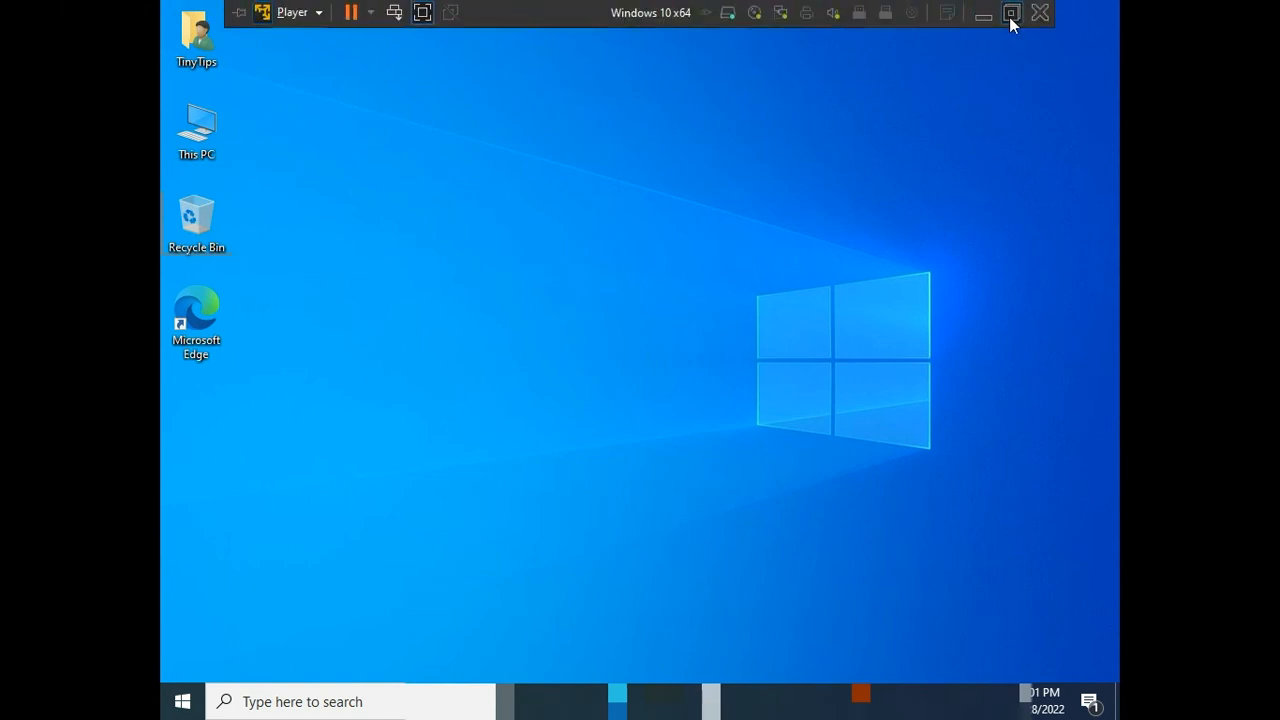
# Step: Exit and re-enter full screen mode so the virtual desktop fits the display, and open This PC
pyautogui.click(1011, 13)
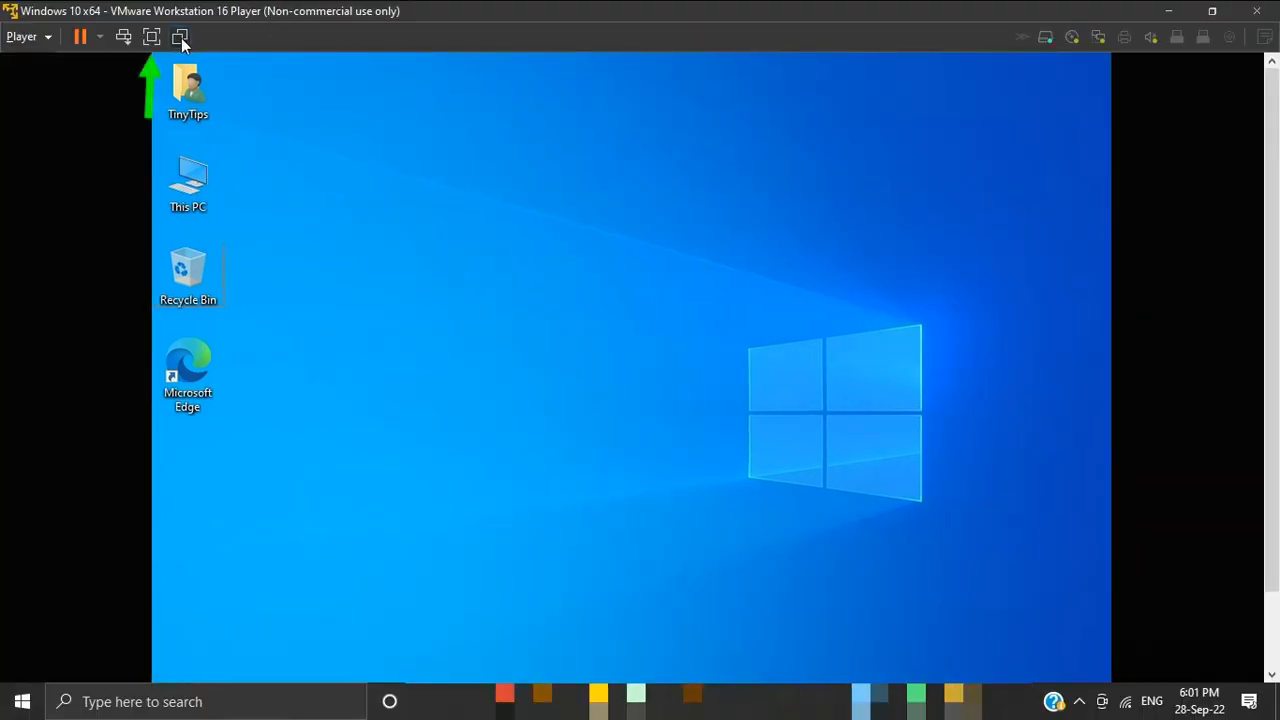
pyautogui.click(151, 37)
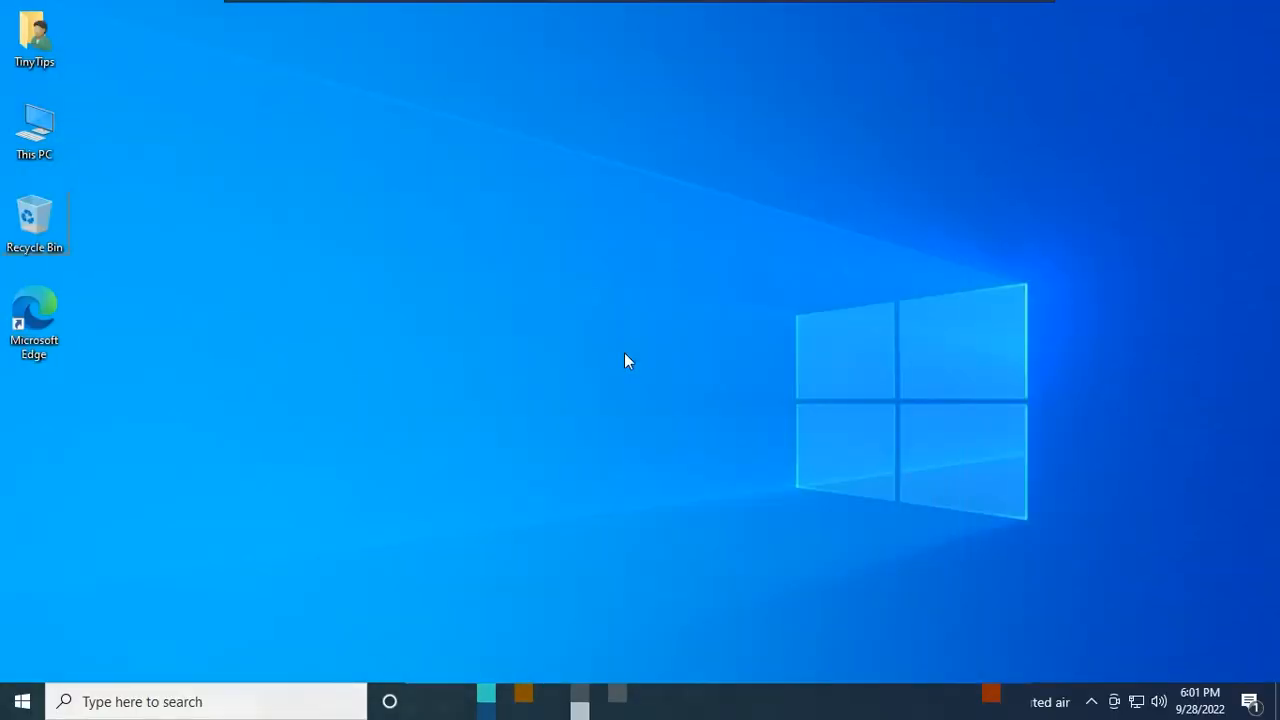
pyautogui.doubleClick(33, 96)
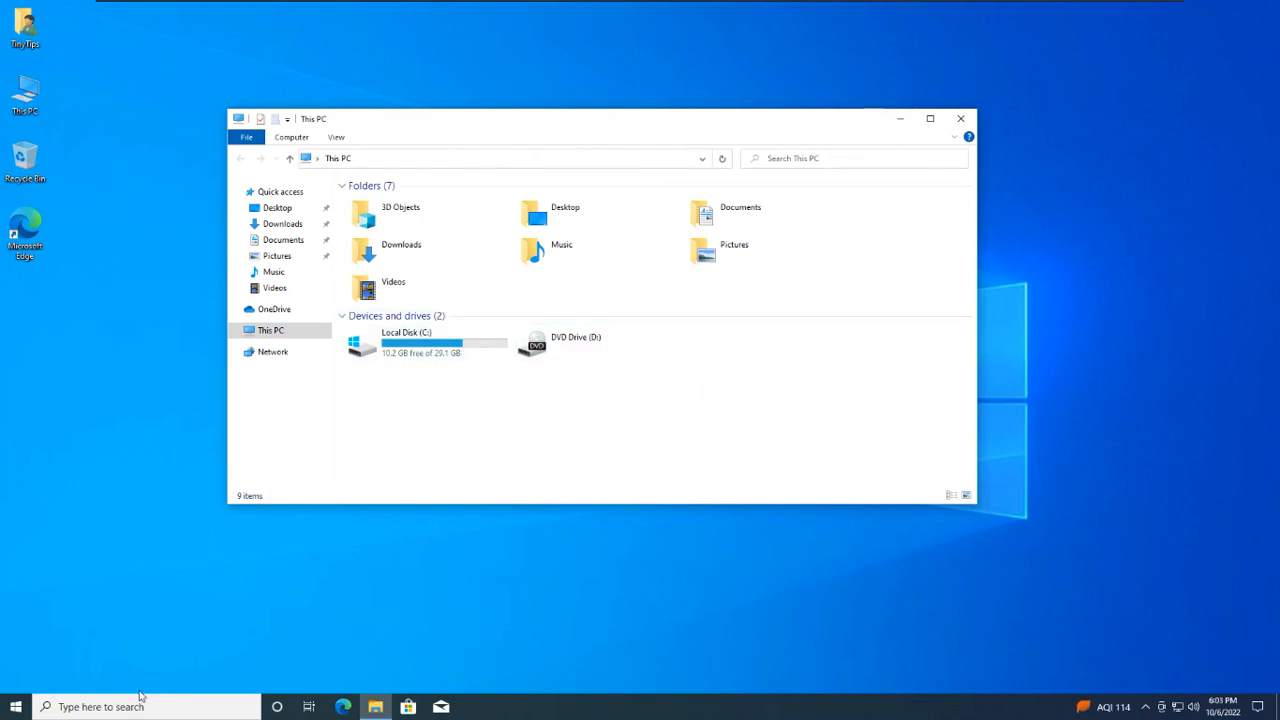
# Step: Search for "disk ma", open the tool to create and format hard disk partitions, and arrange it beside the This PC window
pyautogui.click(139, 705)
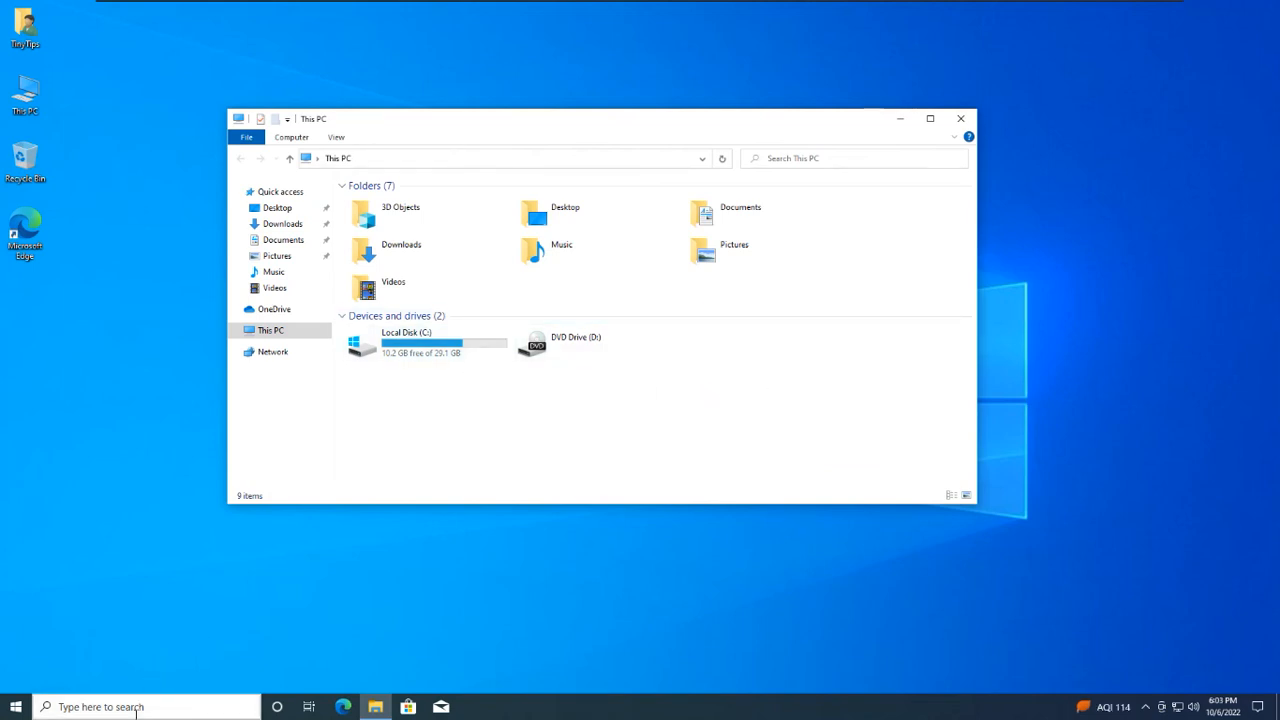
pyautogui.write('disk')
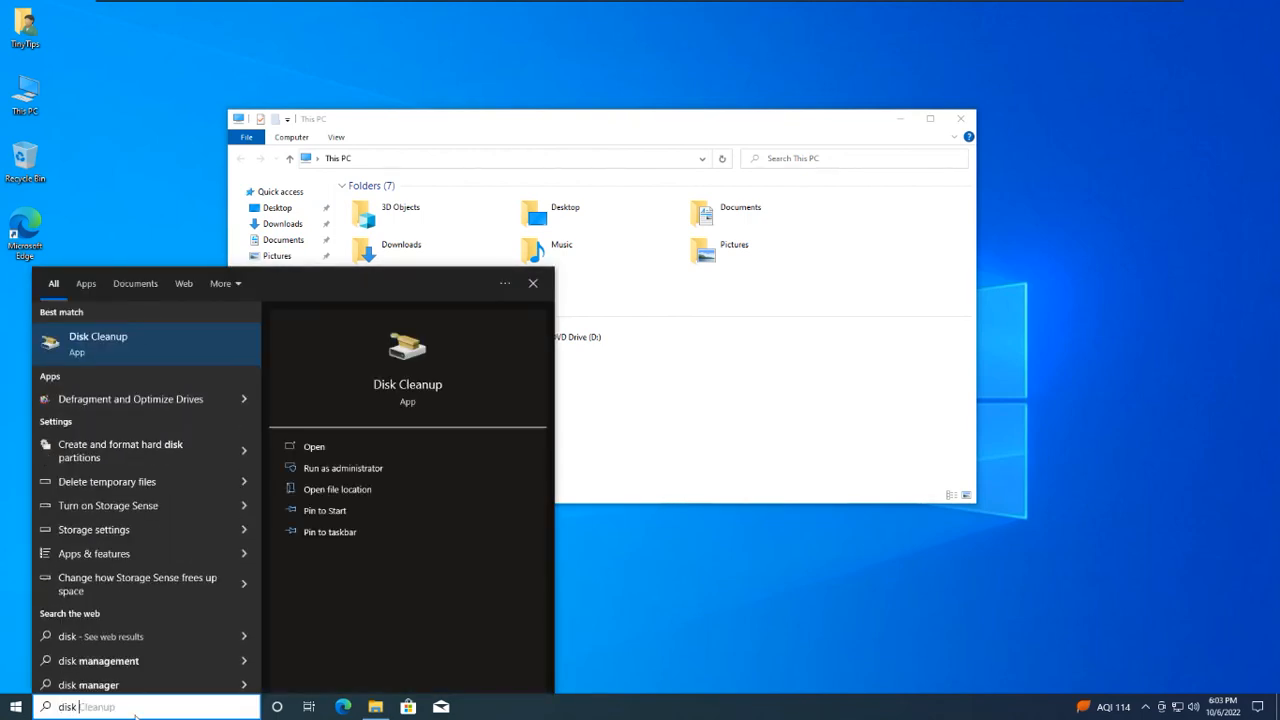
pyautogui.write(' ma')
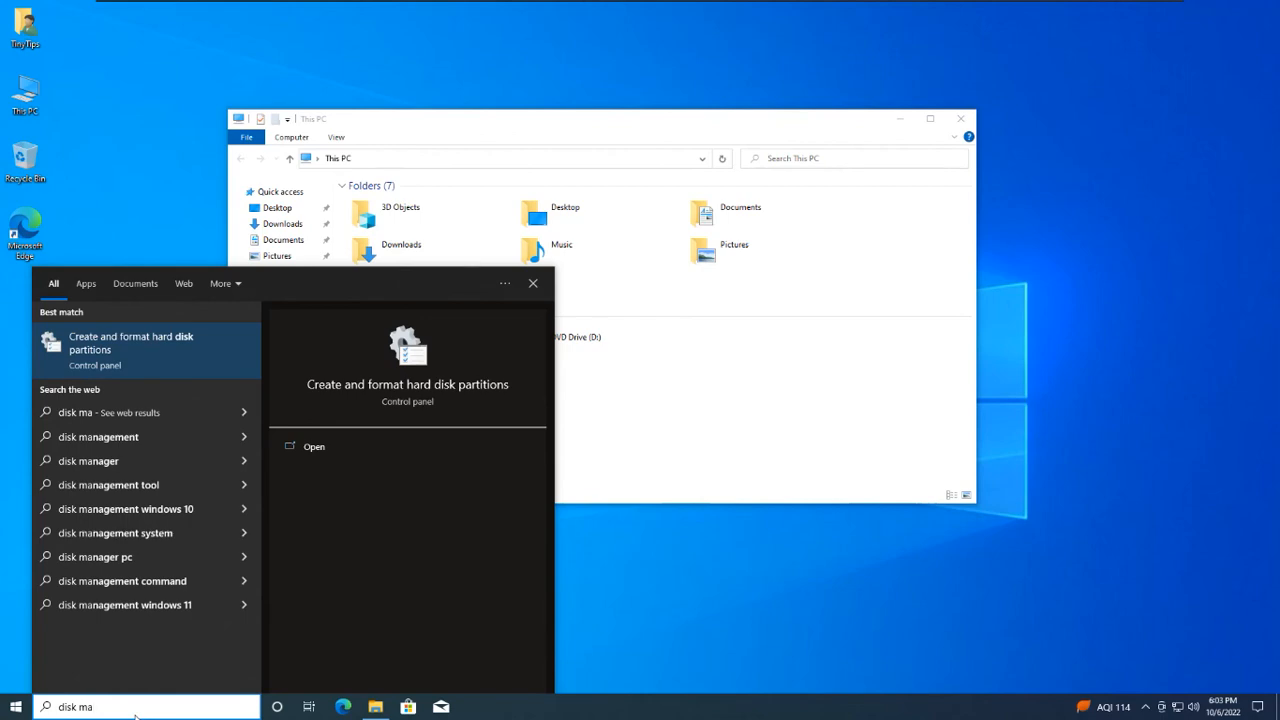
pyautogui.click(124, 357)
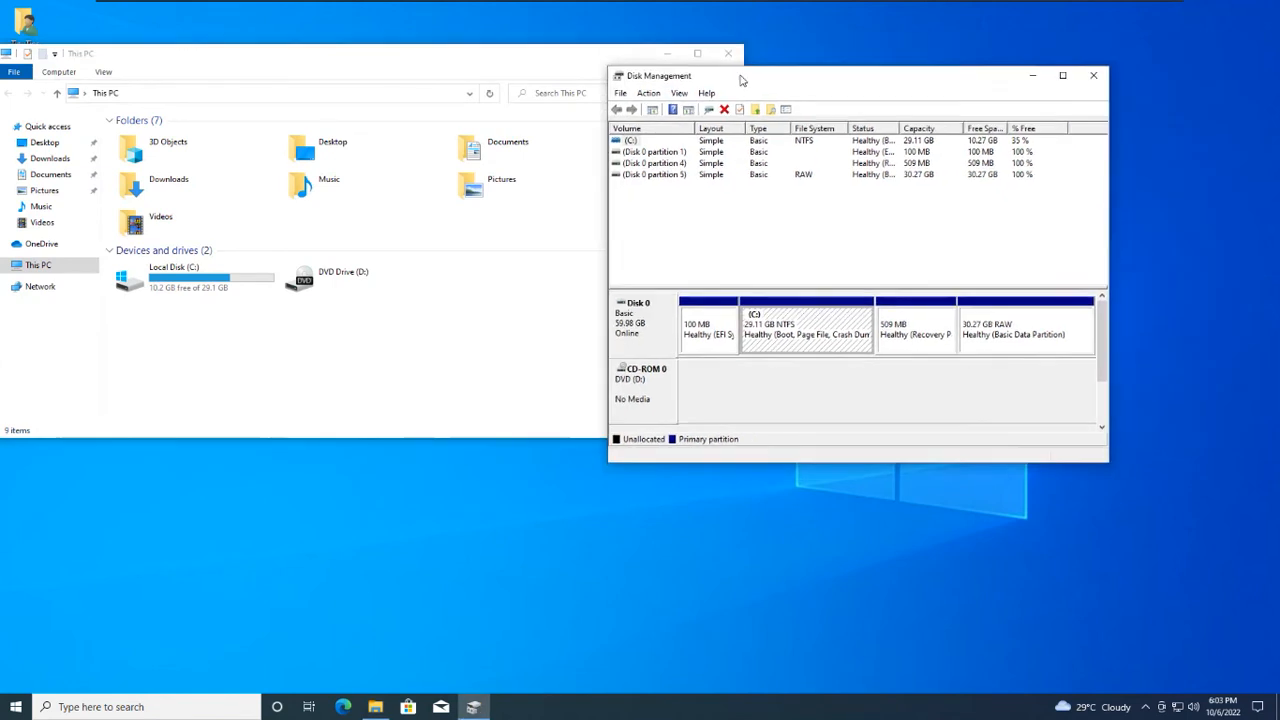
pyautogui.moveTo(741, 78); pyautogui.dragTo(714, 56)
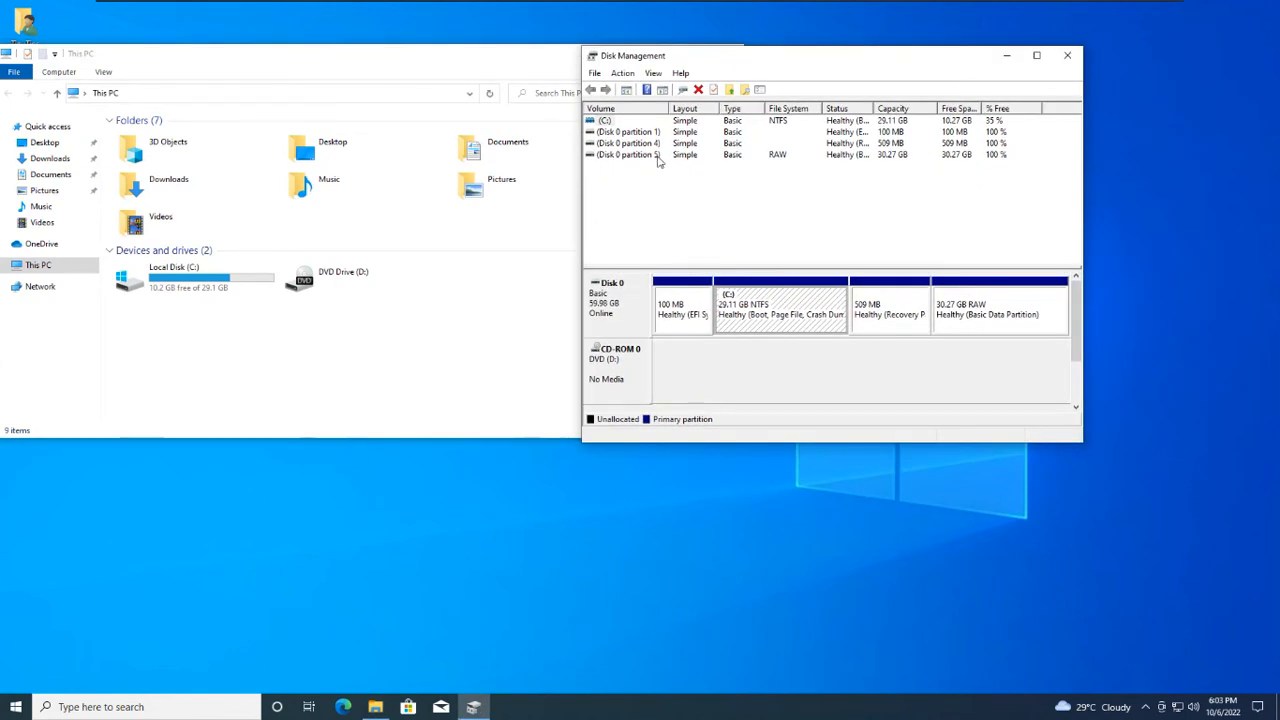
# Step: Assign drive letter E to the 30.27 GB RAW partition on Disk 0
pyautogui.click(655, 156)
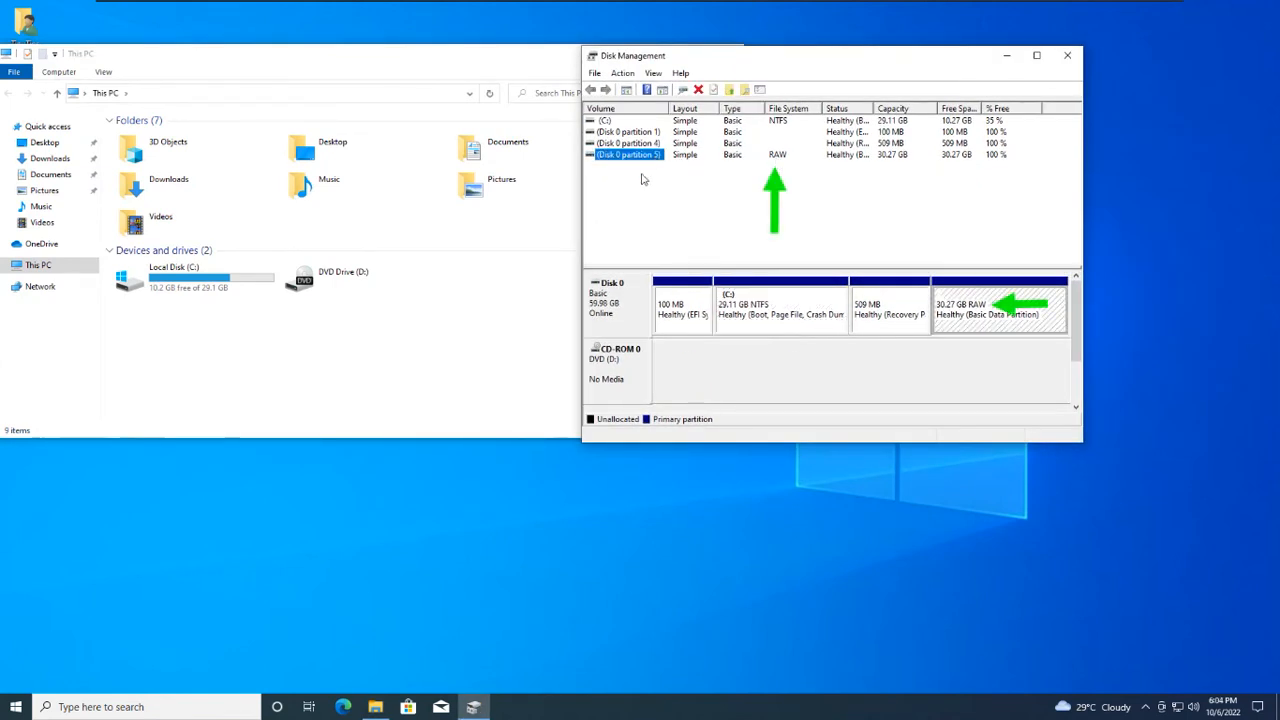
pyautogui.click(990, 312)
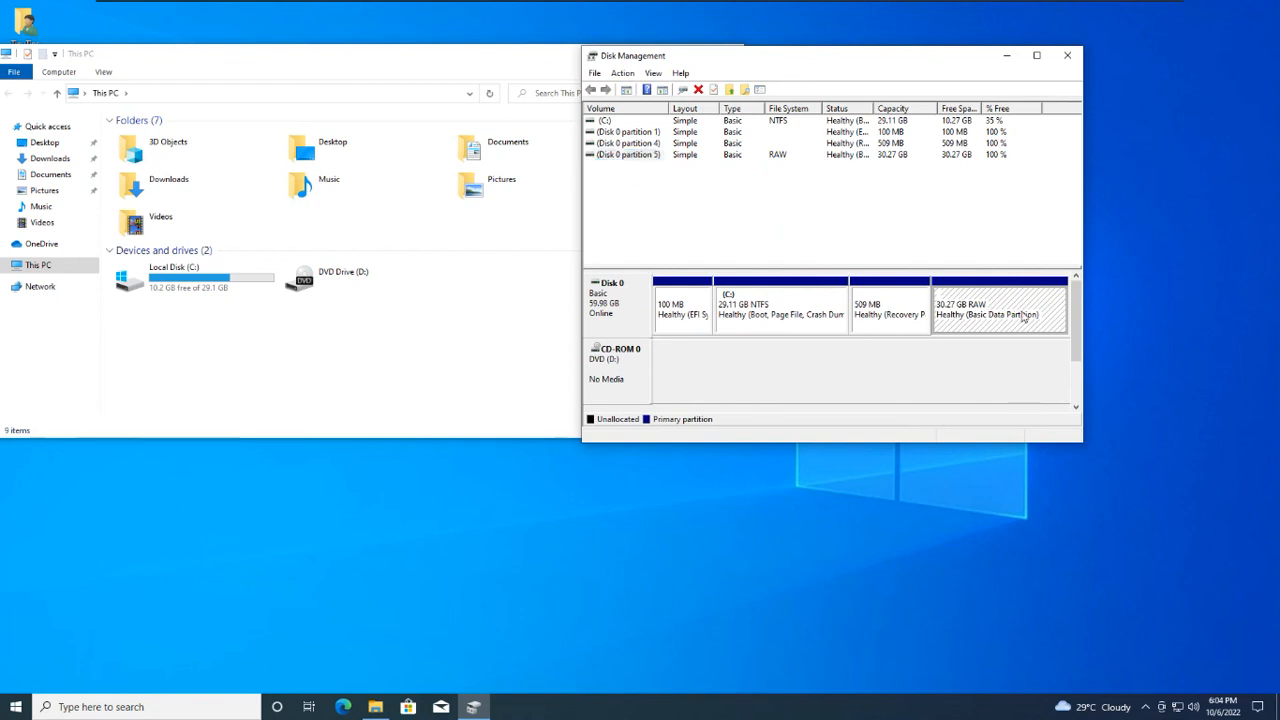
pyautogui.rightClick(971, 312)
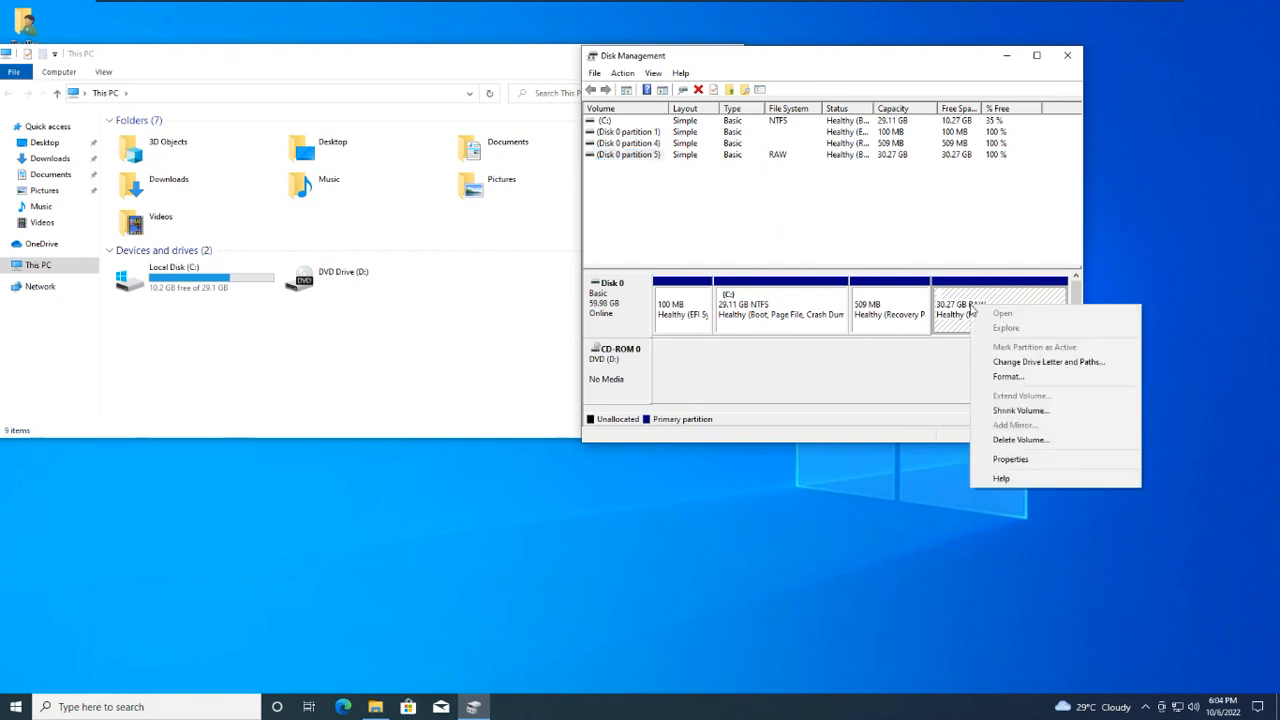
pyautogui.click(997, 364)
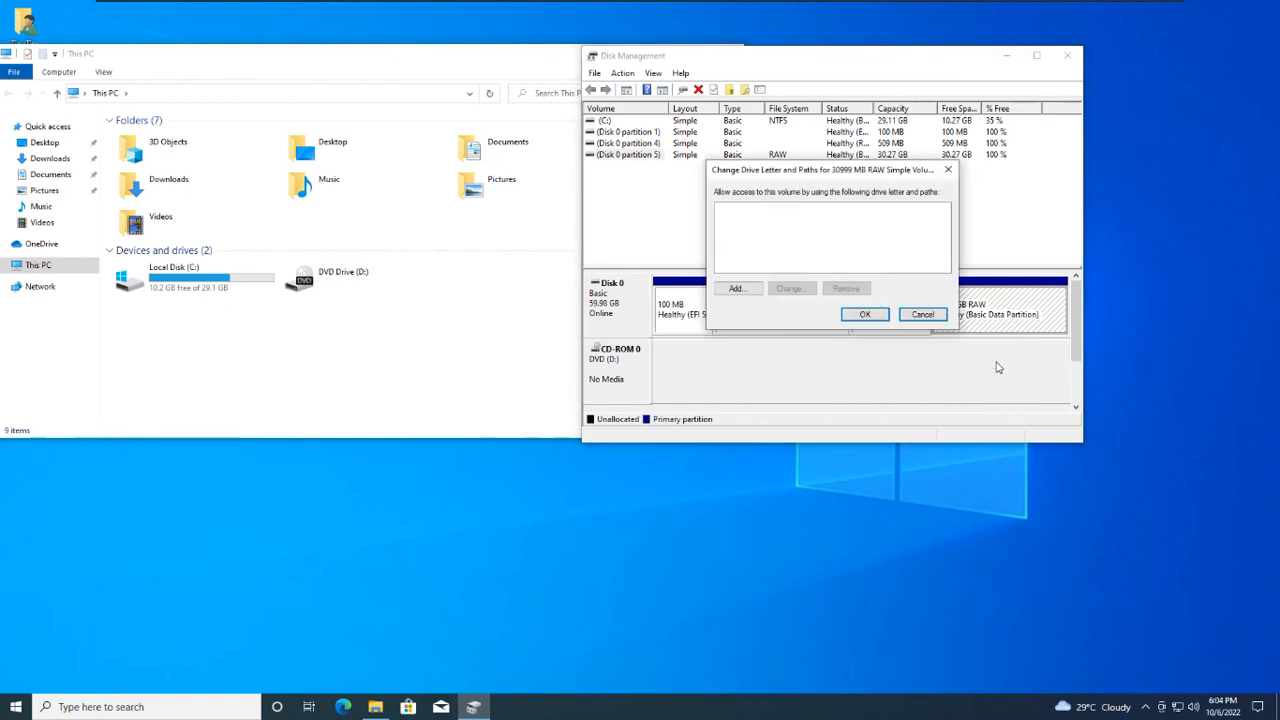
pyautogui.click(738, 289)
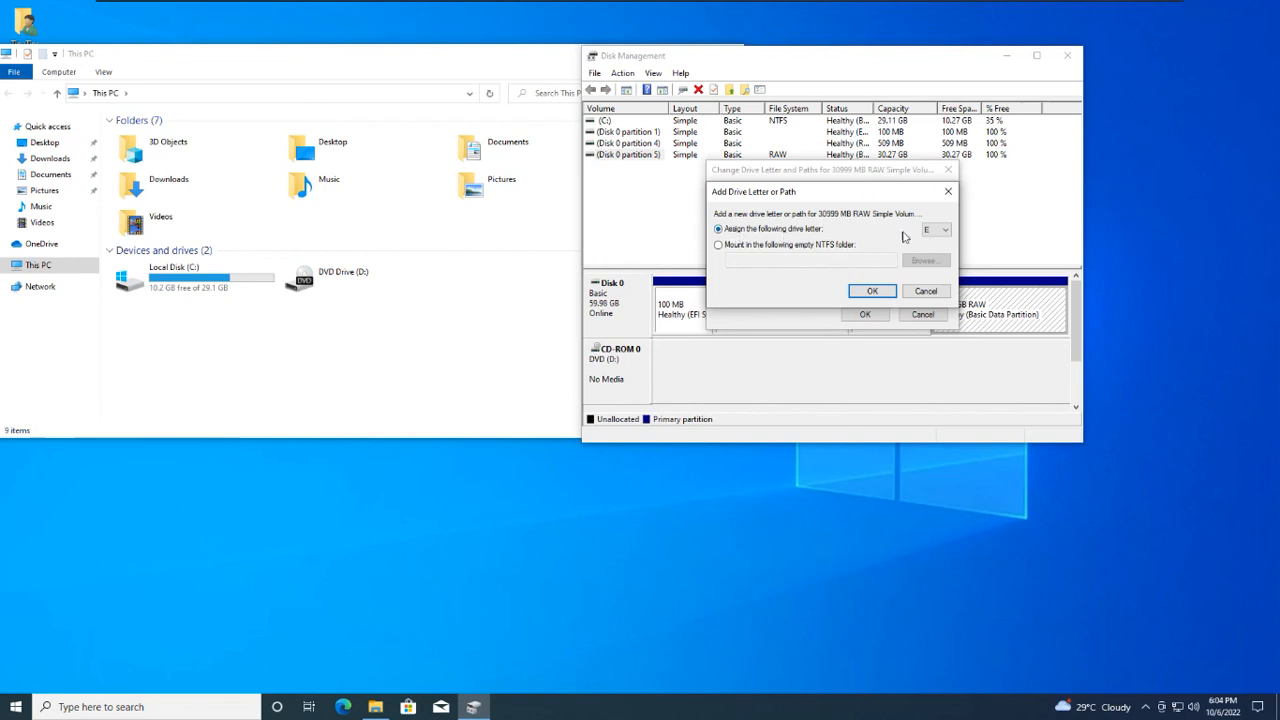
pyautogui.click(944, 230)
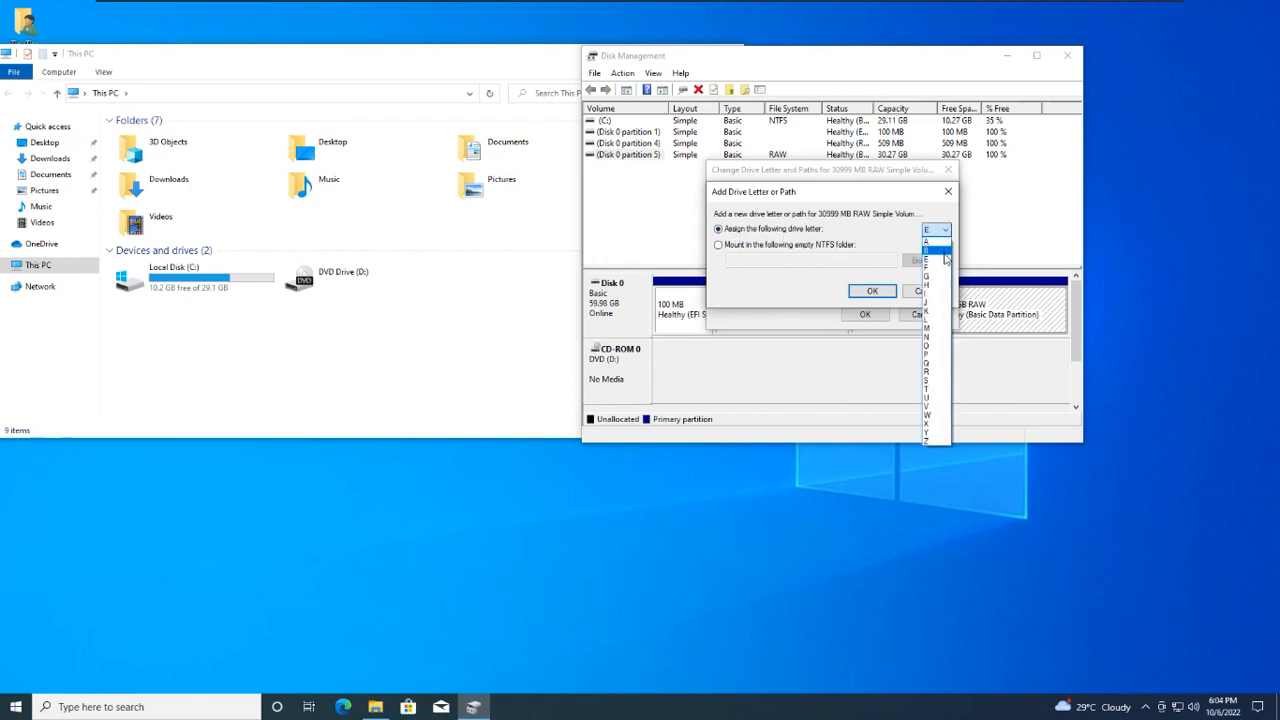
pyautogui.click(940, 259)
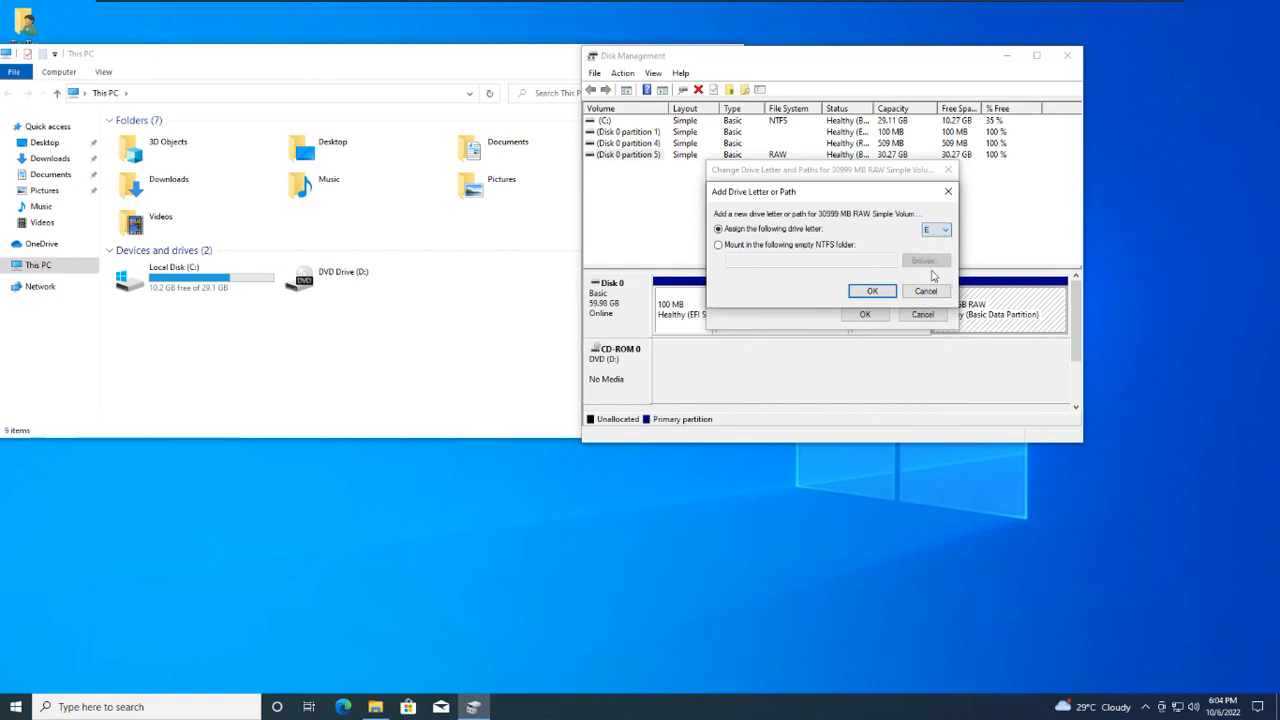
pyautogui.click(871, 292)
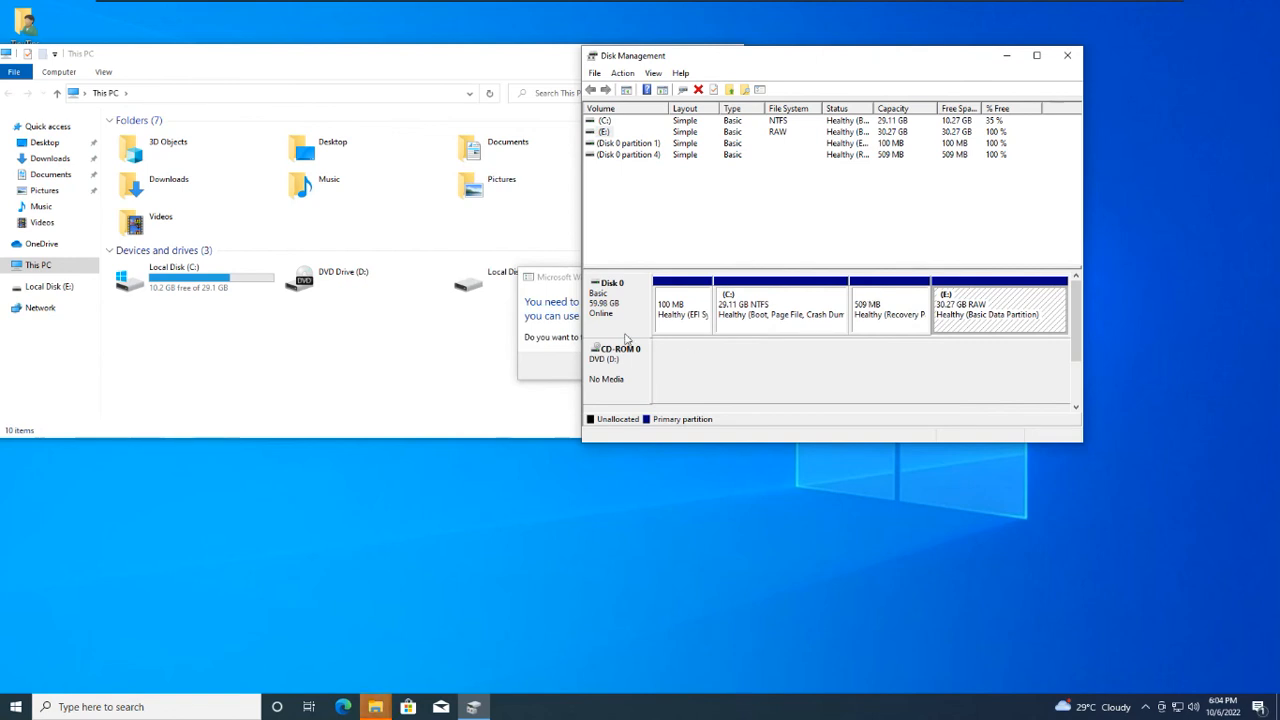
# Step: Minimize Disk Management, quick-format drive E as NTFS with 4096-byte allocation units, and open the drive to check it before returning to This PC
pyautogui.click(1006, 55)
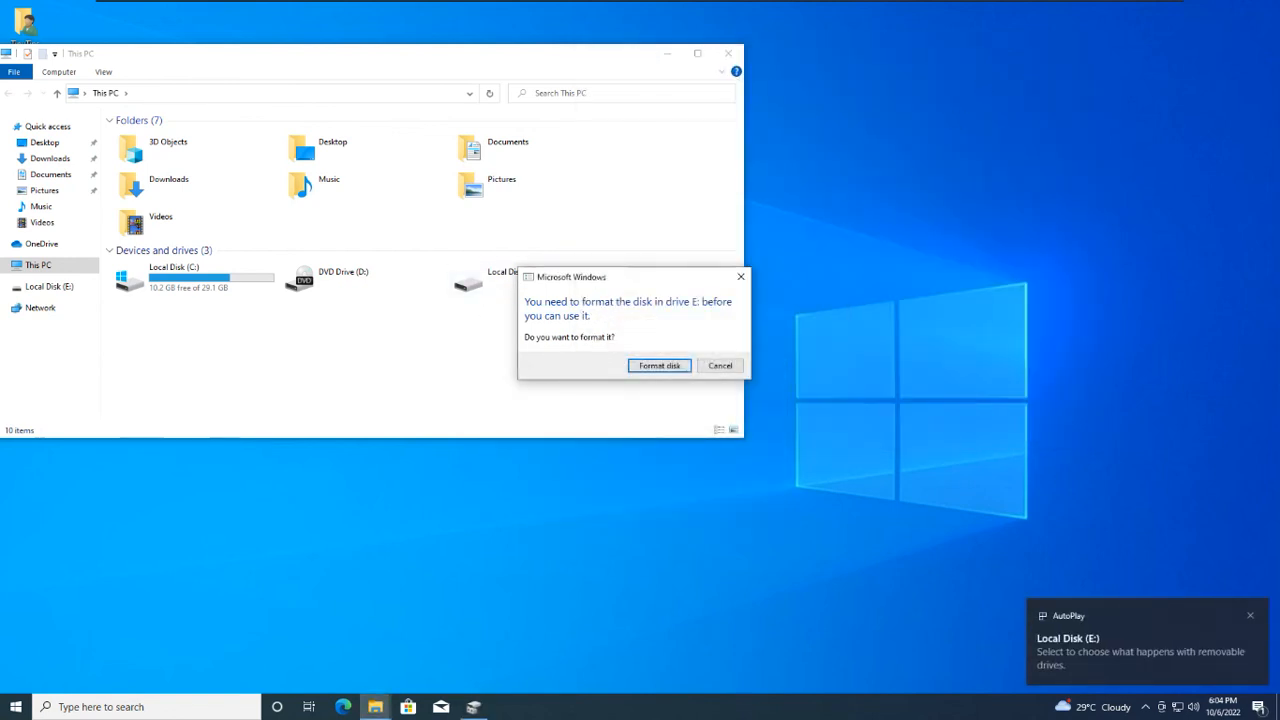
pyautogui.moveTo(595, 277); pyautogui.dragTo(495, 328)
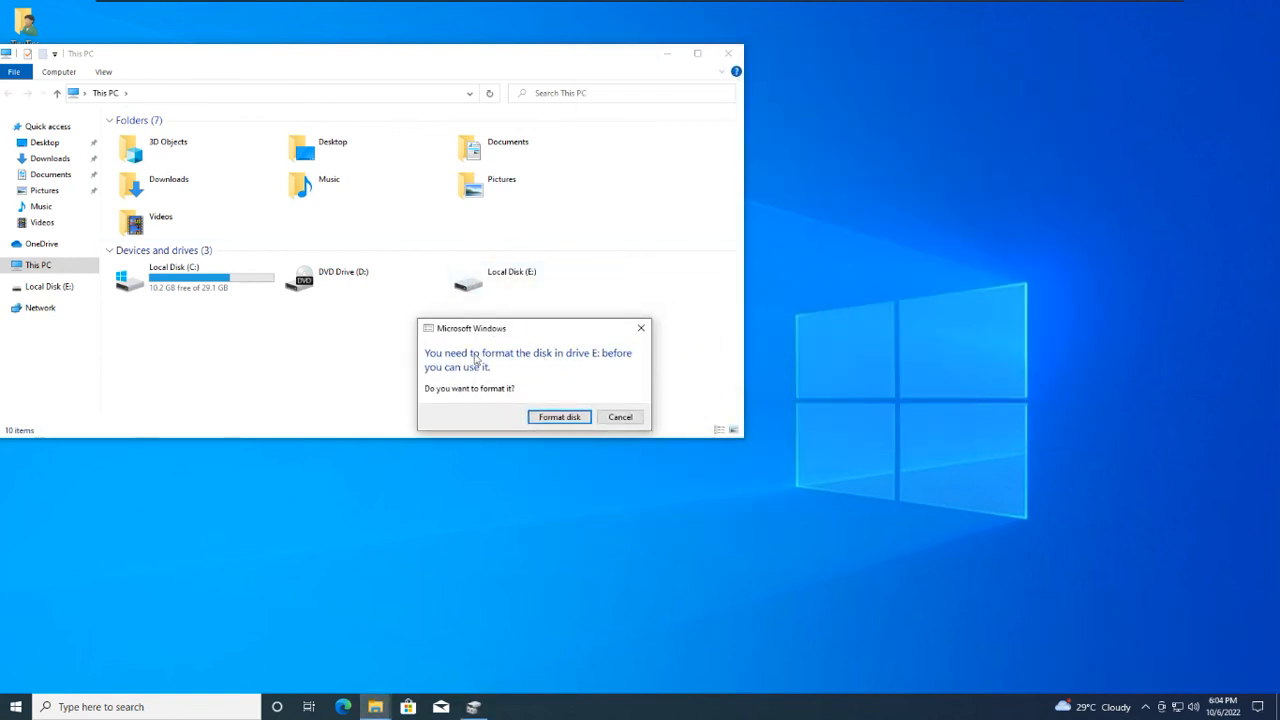
pyautogui.click(562, 418)
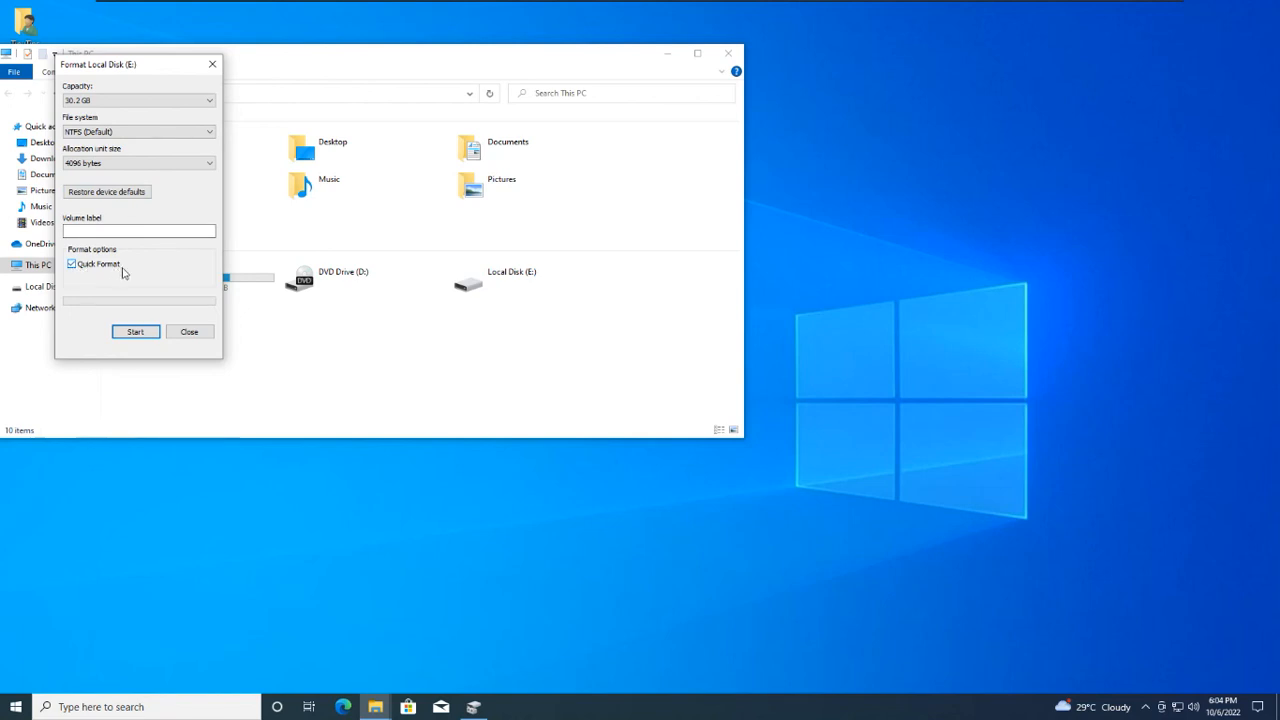
pyautogui.click(136, 332)
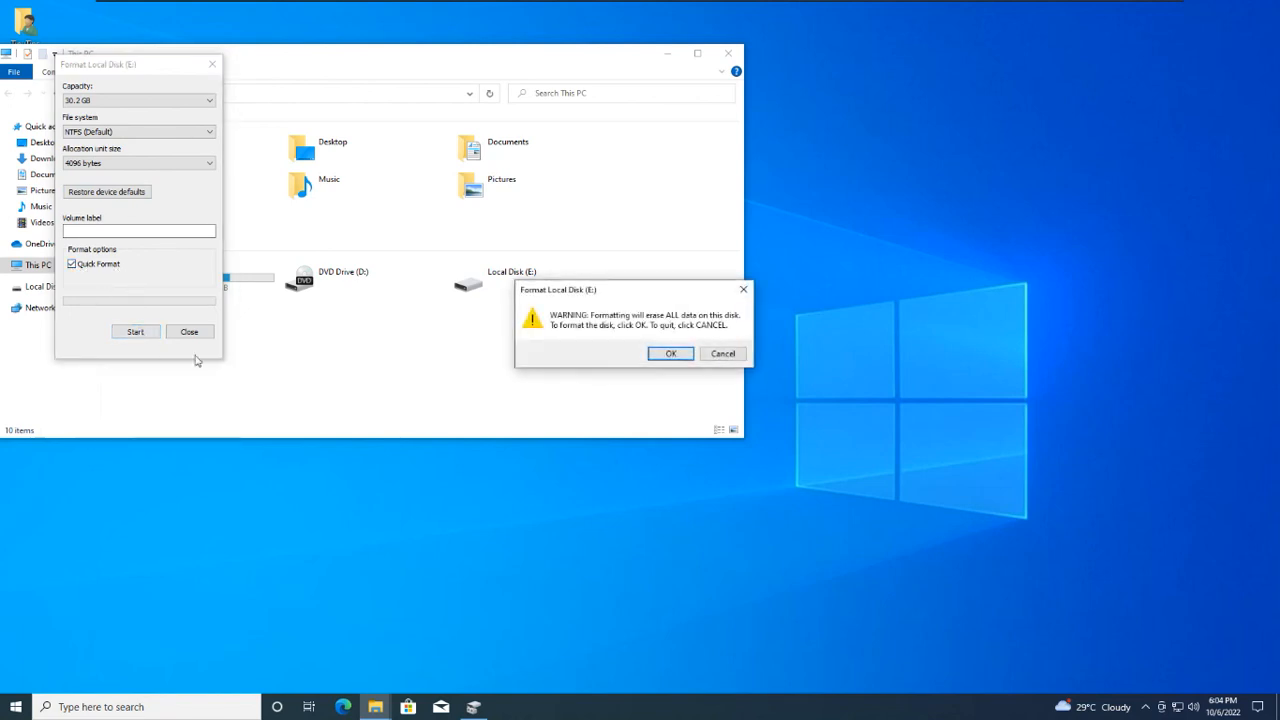
pyautogui.click(670, 355)
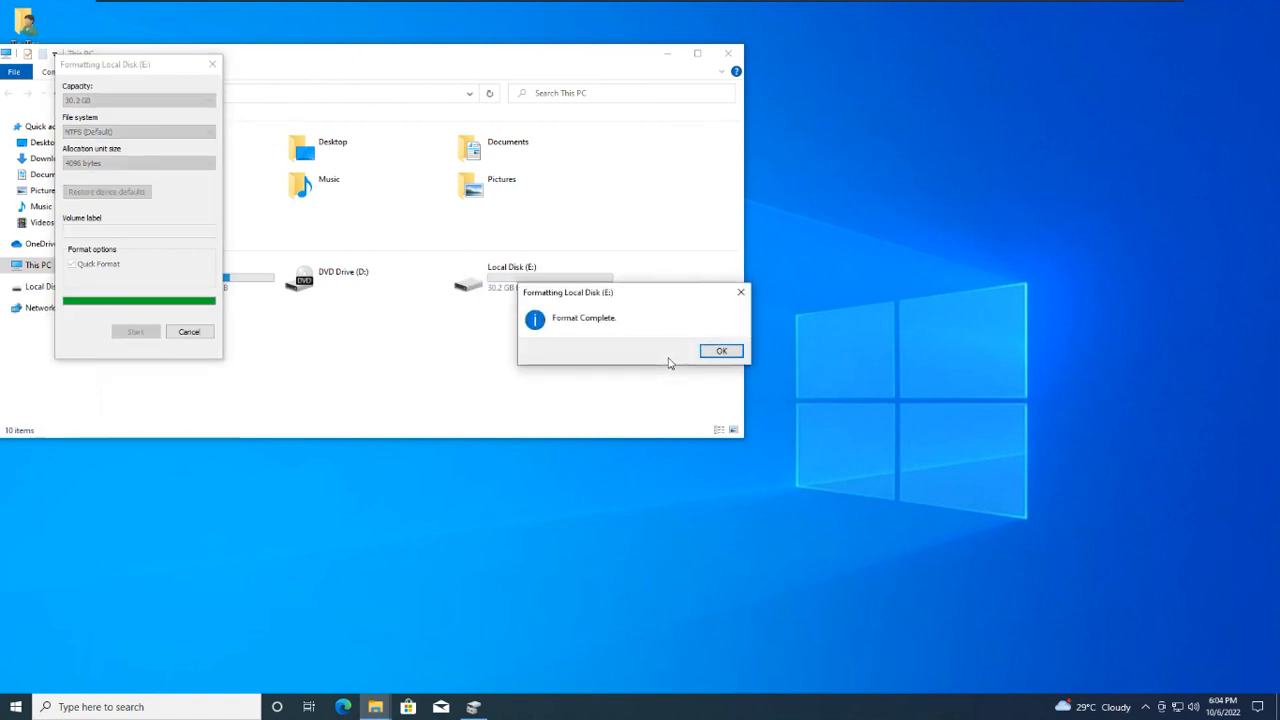
pyautogui.click(715, 351)
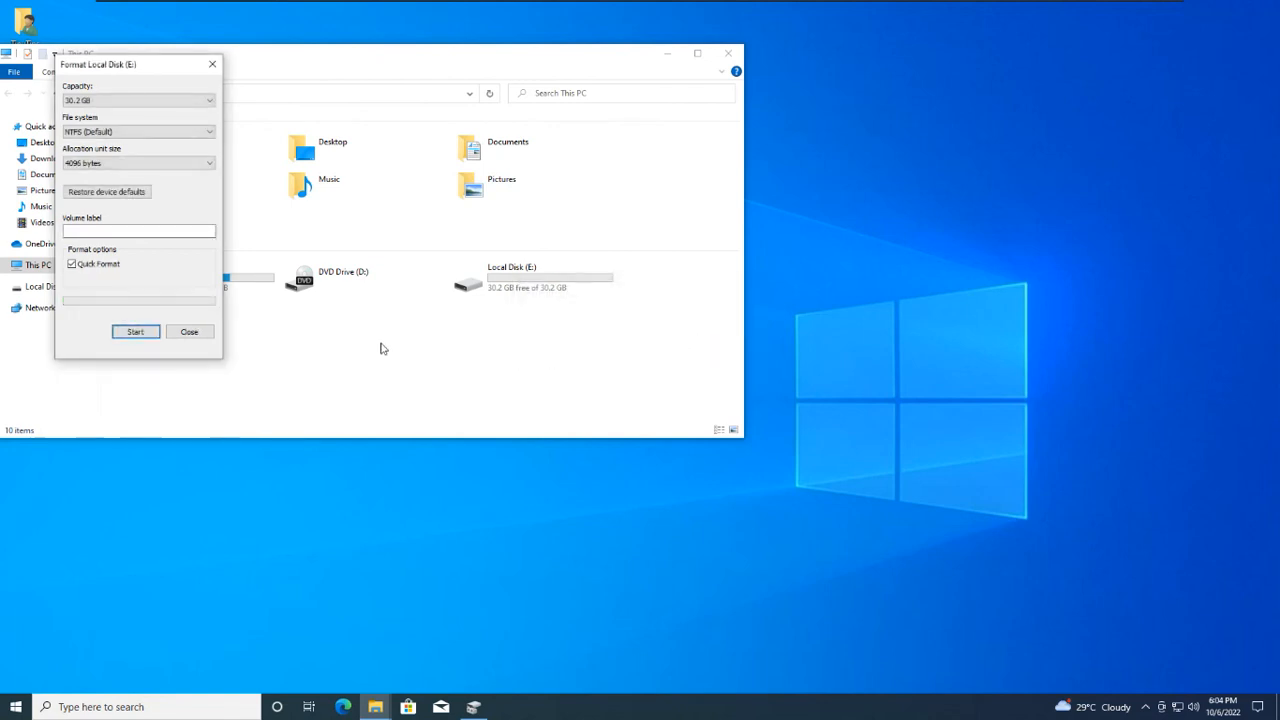
pyautogui.click(210, 332)
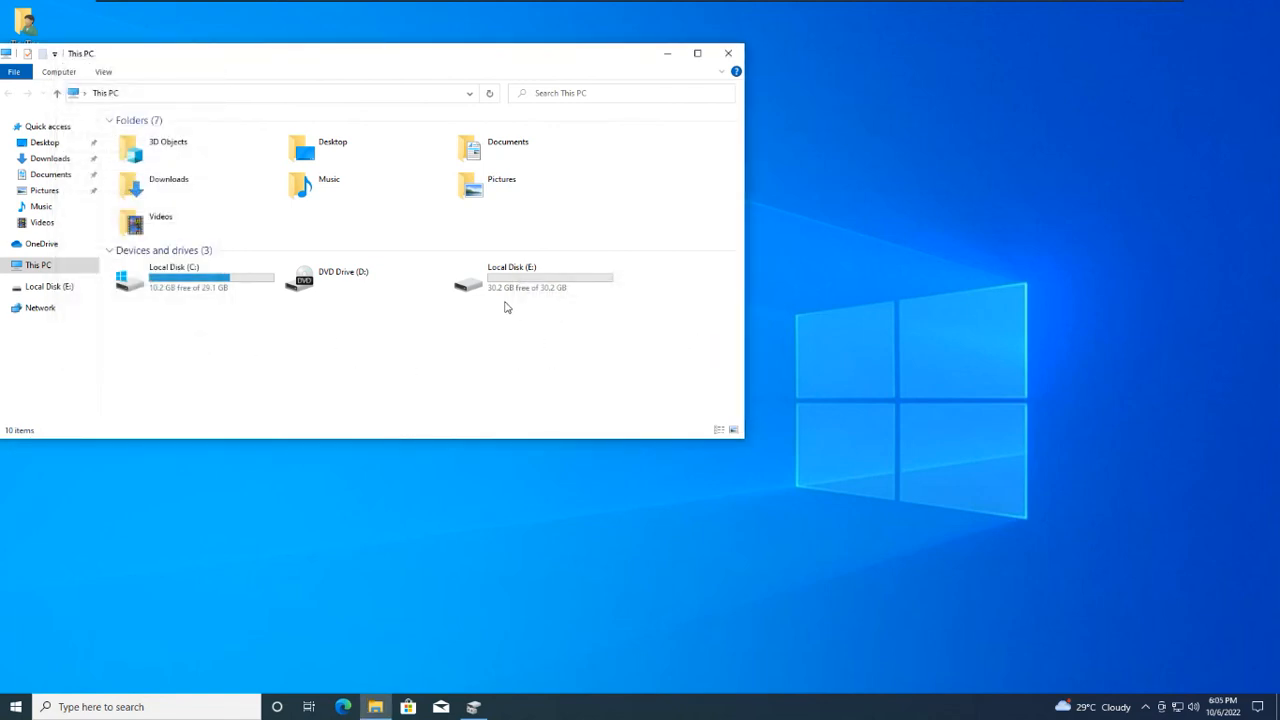
pyautogui.doubleClick(540, 287)
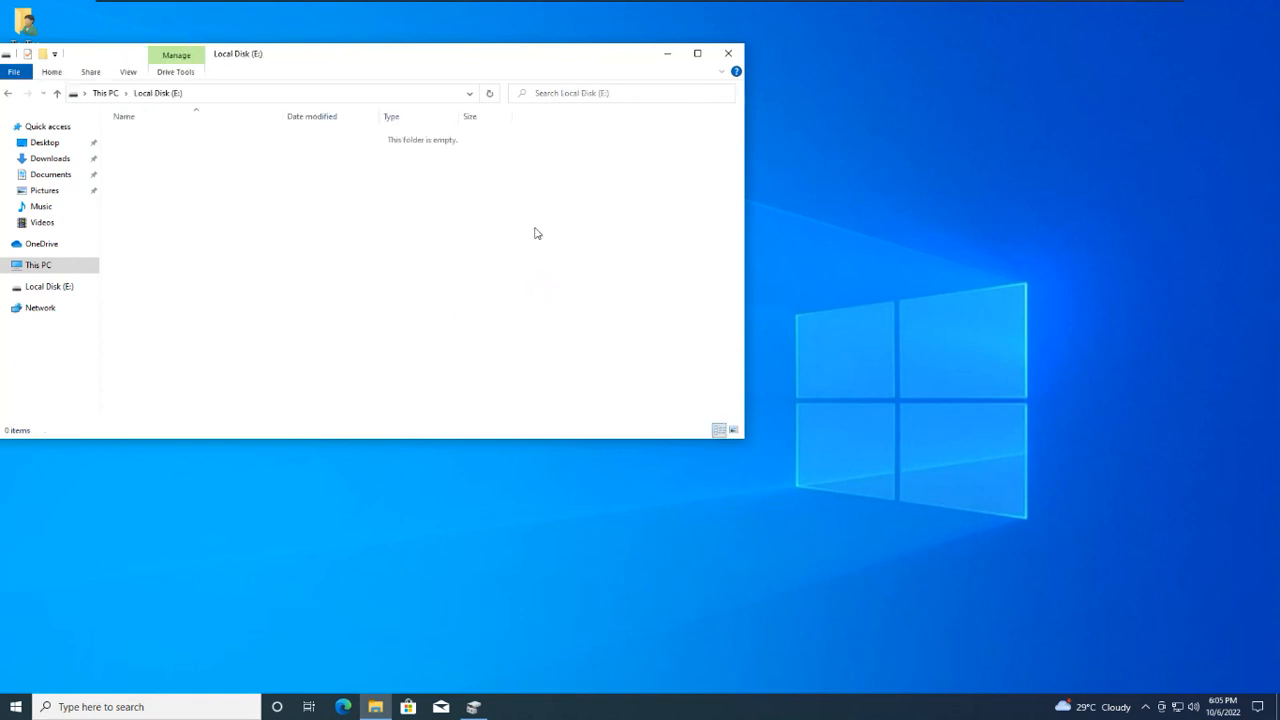
pyautogui.click(8, 94)
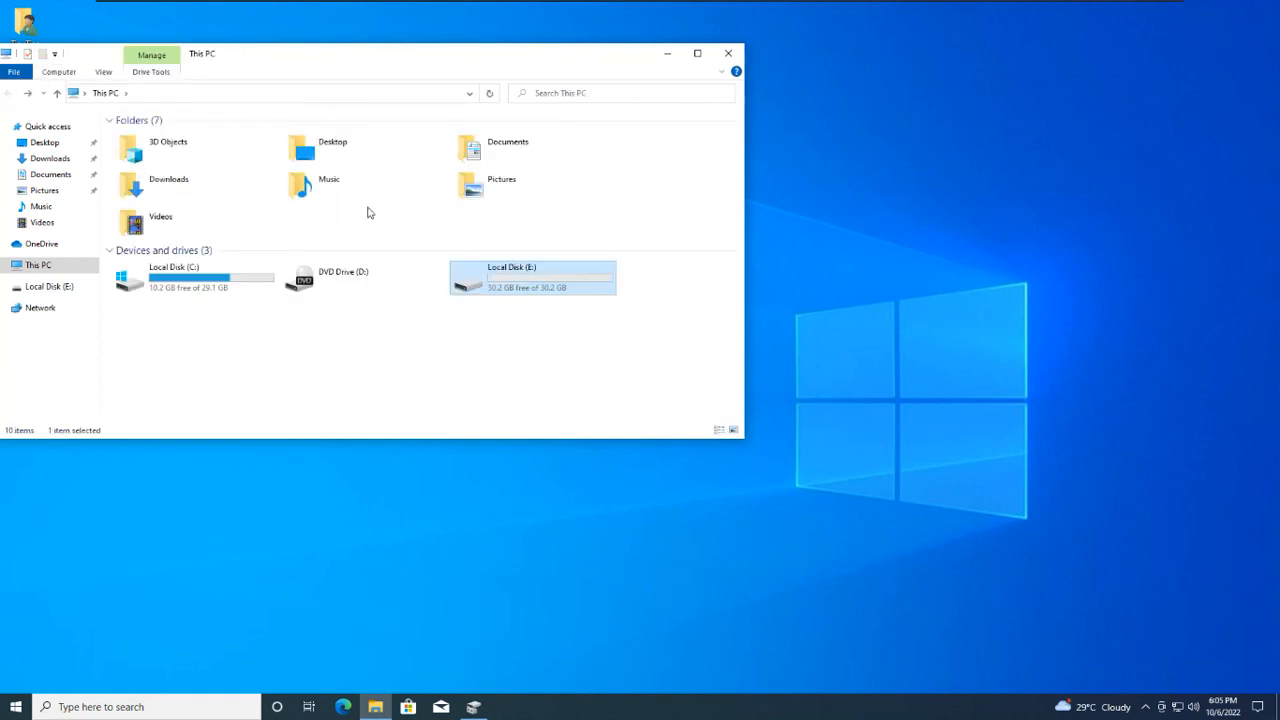